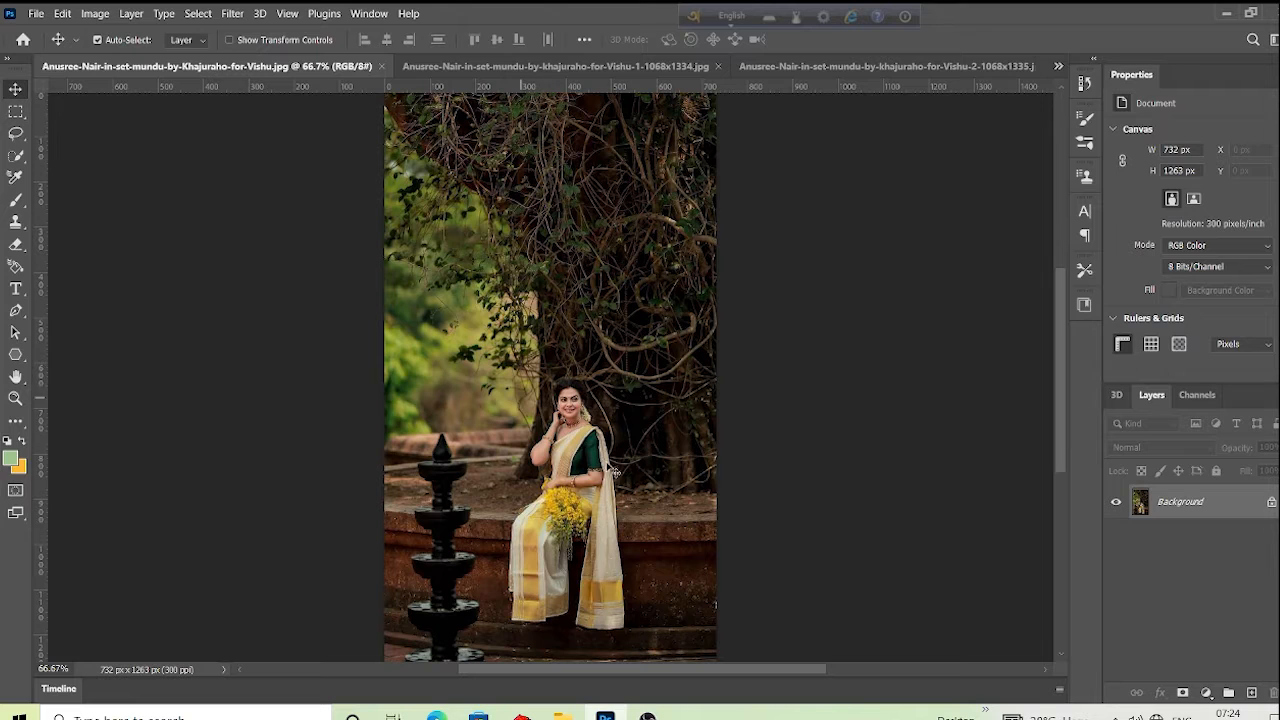
- In the close-up portrait document, convert the background into an unlocked layer and duplicate it twice
click(480, 66)
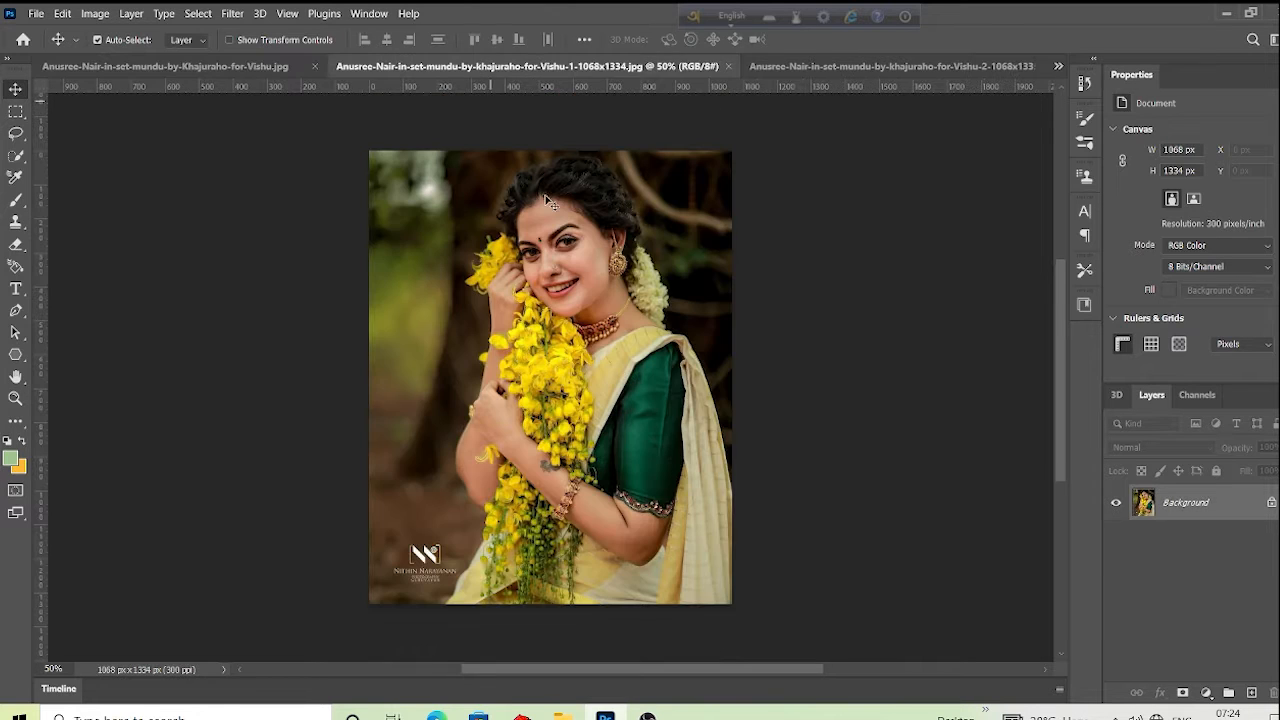
click(1270, 505)
drag(1190, 503, 1251, 693)
drag(1245, 509, 1251, 693)
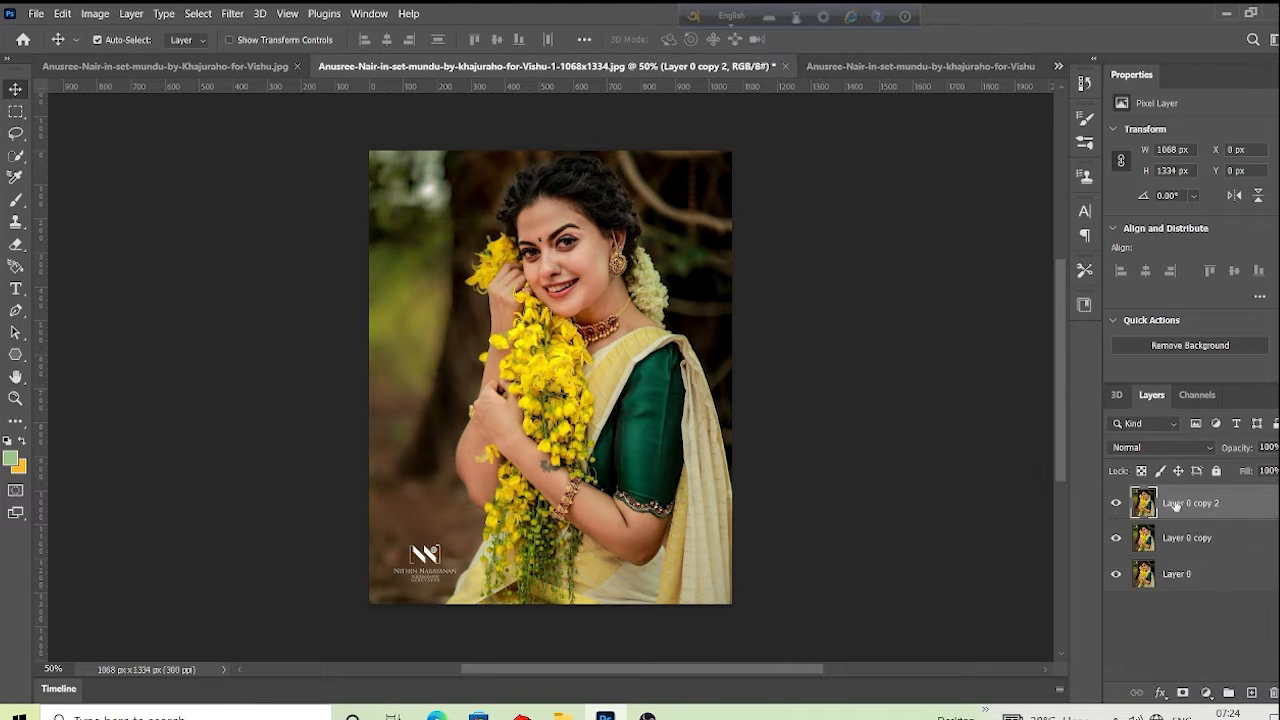
- Fully lock Layer 0 and Layer 0 copy, leaving Layer 0 copy 2 selected and editable
click(1189, 576)
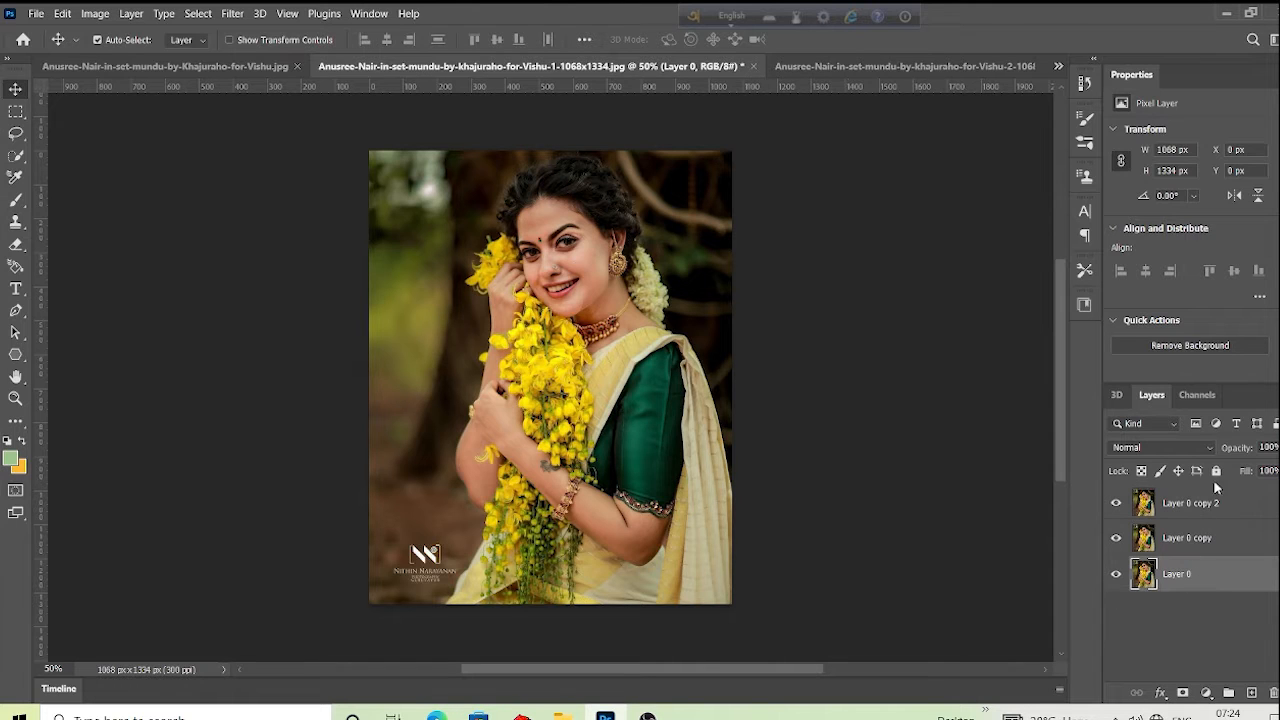
click(1216, 471)
click(1187, 538)
click(1217, 472)
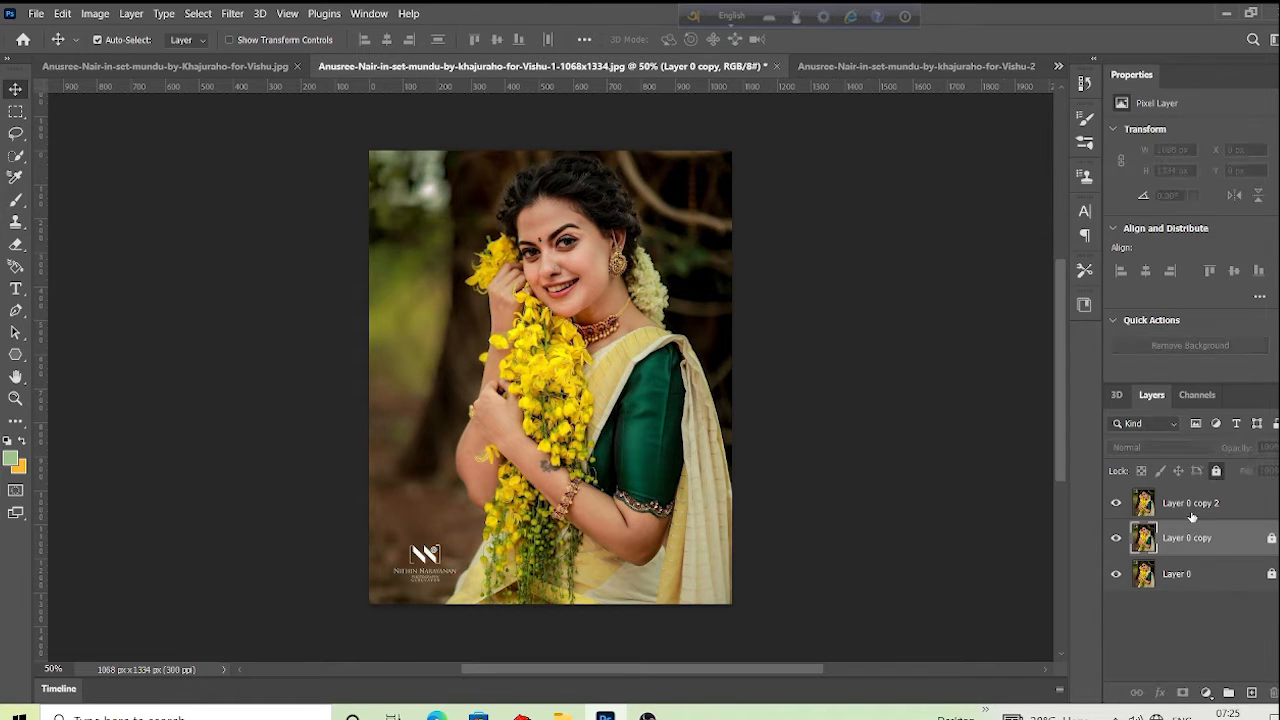
click(1190, 510)
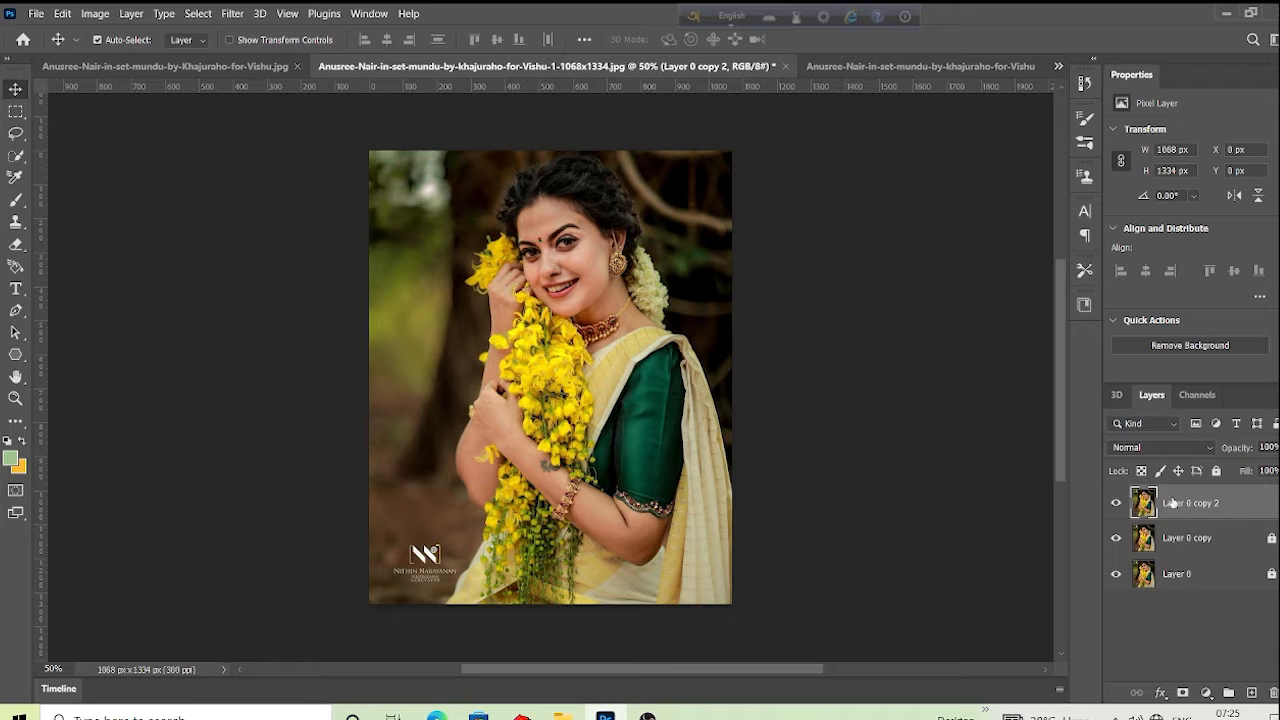
- Apply a slight Brightness/Contrast adjustment to Layer 0 copy 2
click(99, 14)
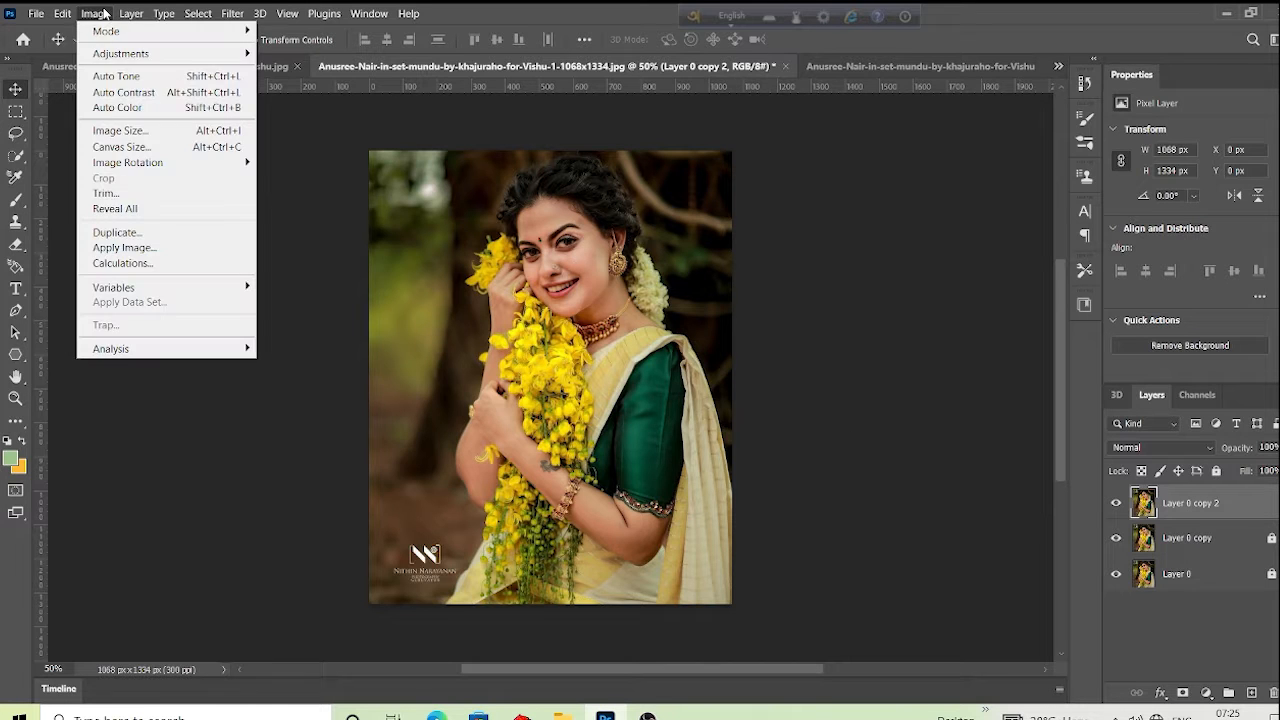
mouse_move(122, 58)
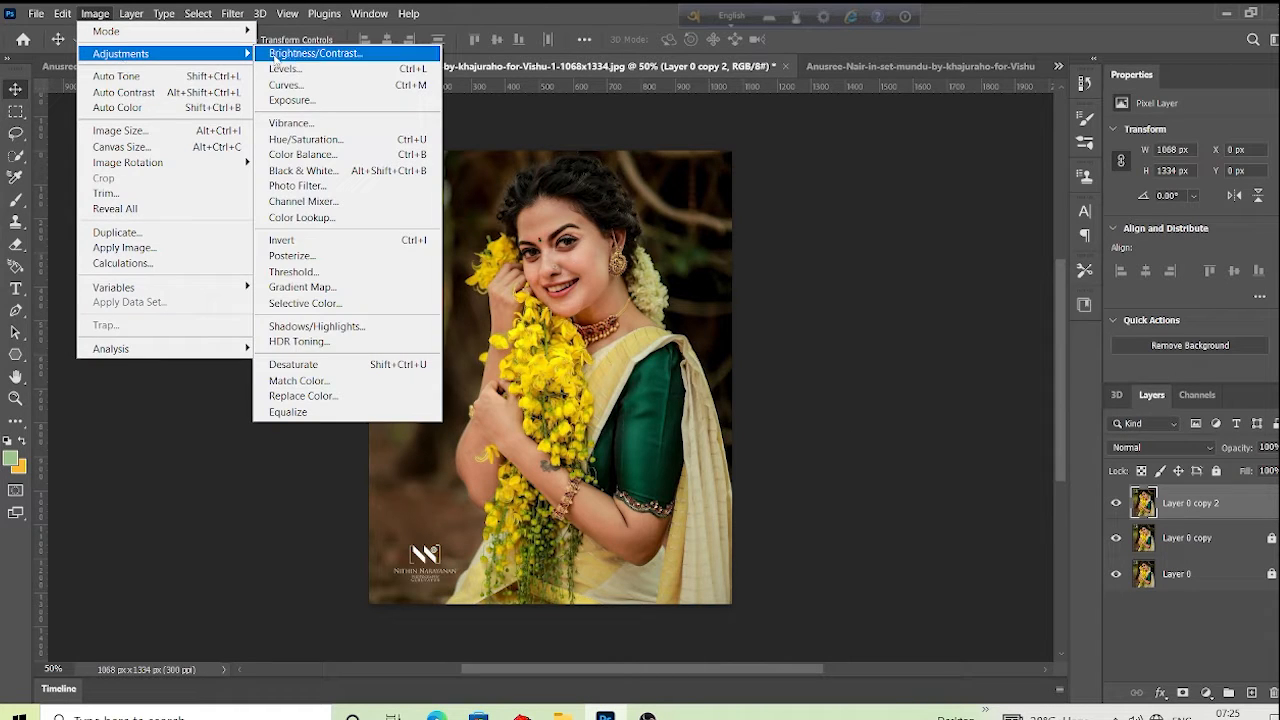
click(306, 53)
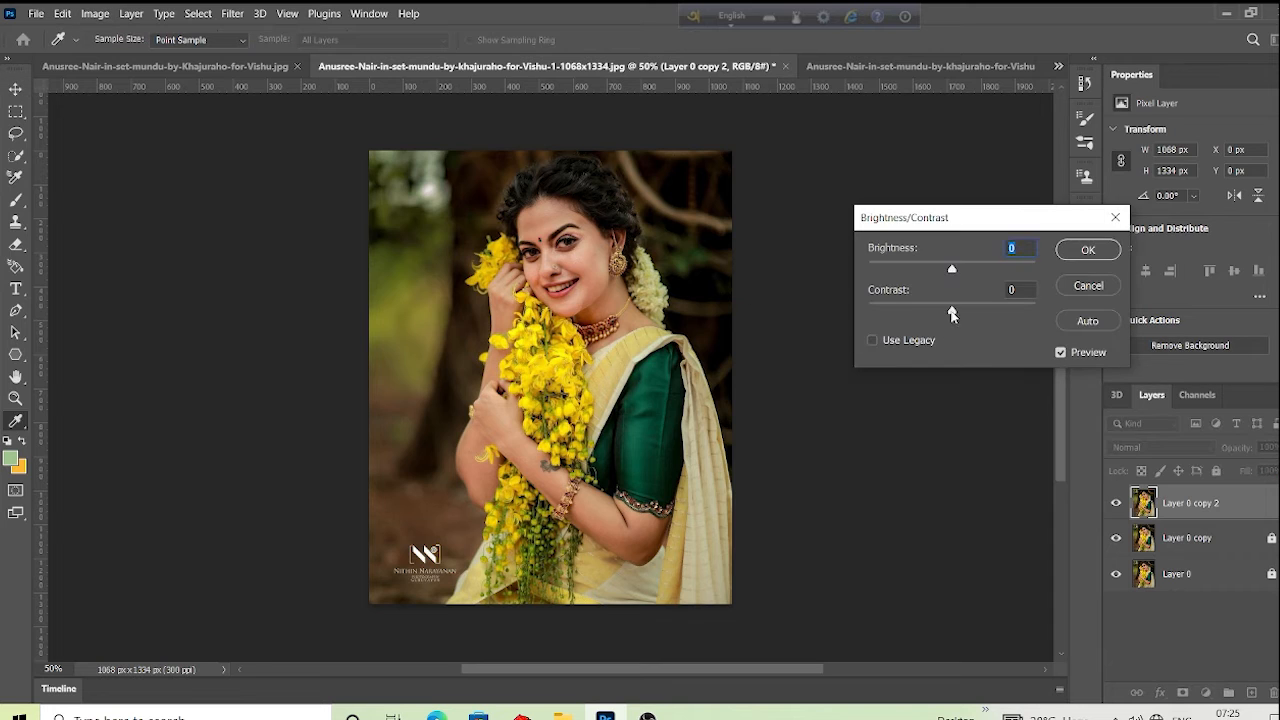
drag(955, 314, 957, 271)
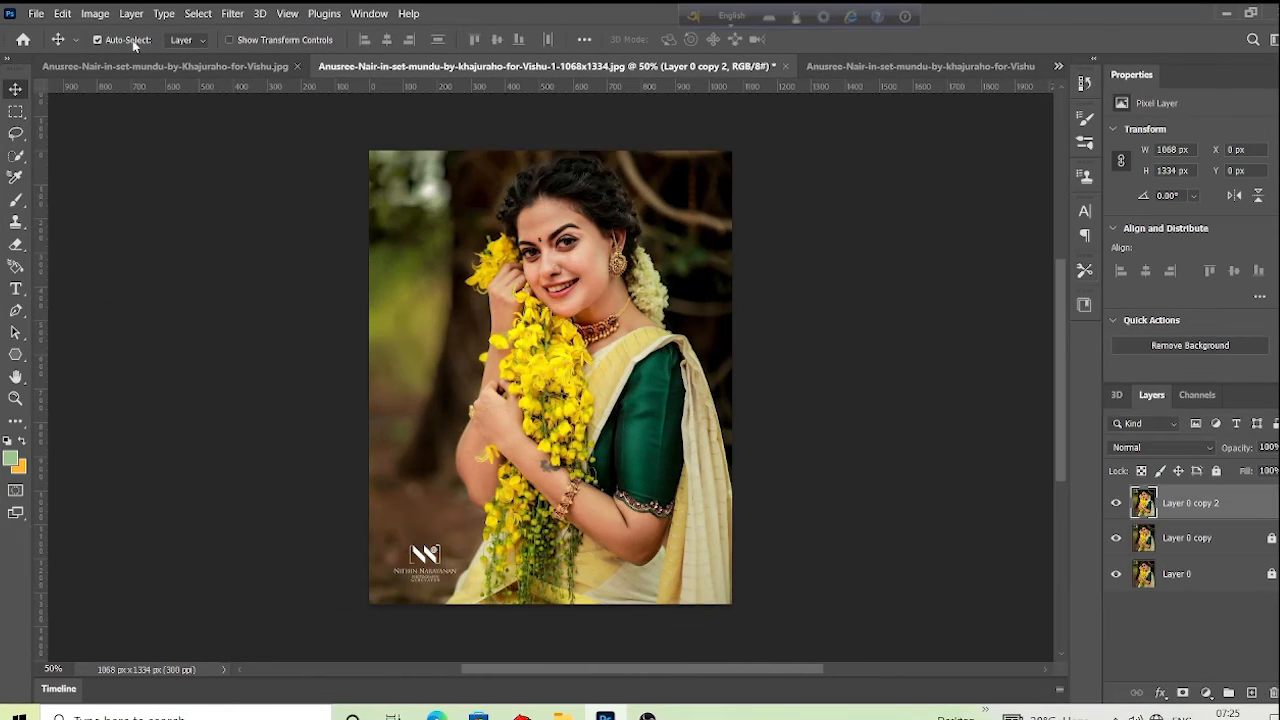
- Start a Levels adjustment on Layer 0 copy 2 and set the RGB channel's white input level to 250
click(92, 15)
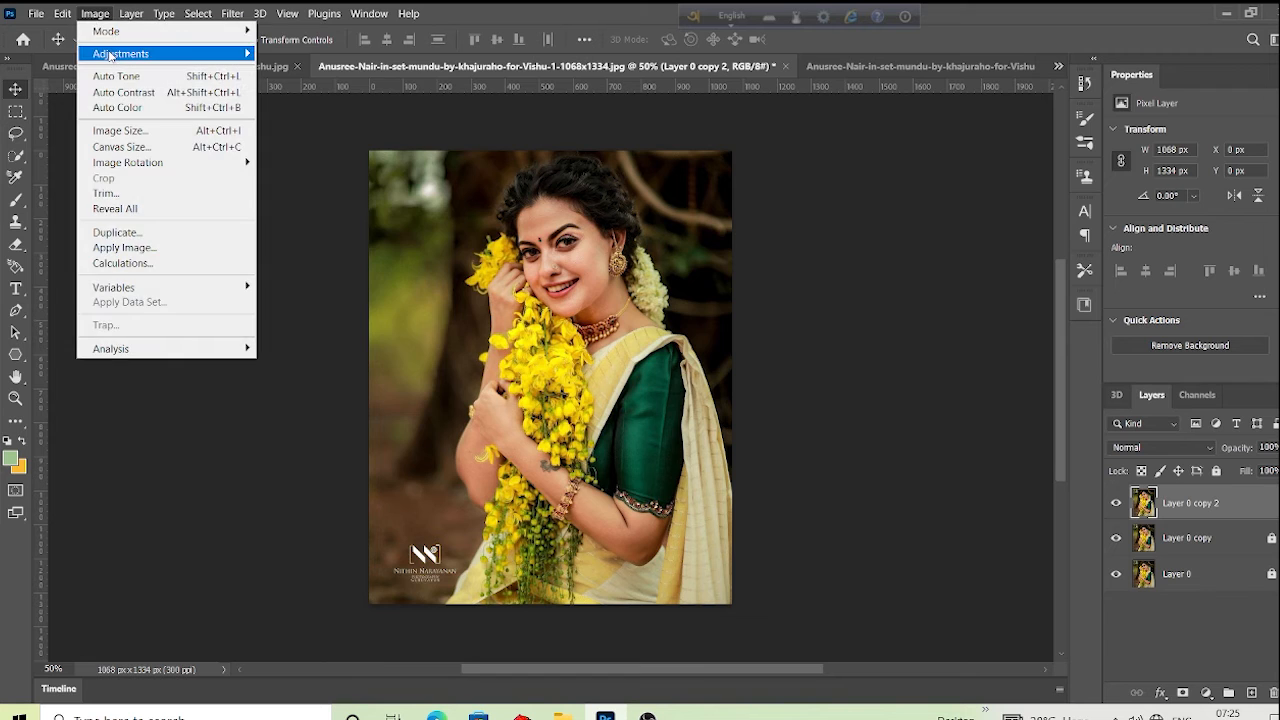
mouse_move(112, 55)
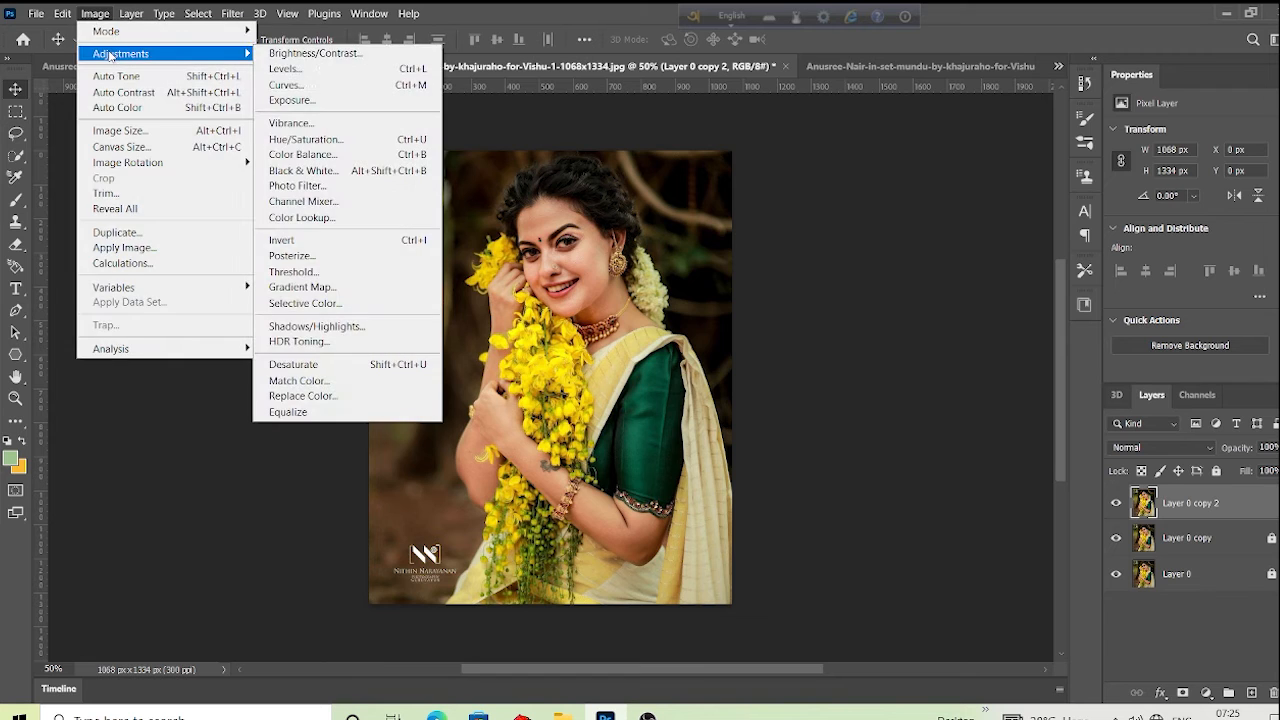
click(316, 76)
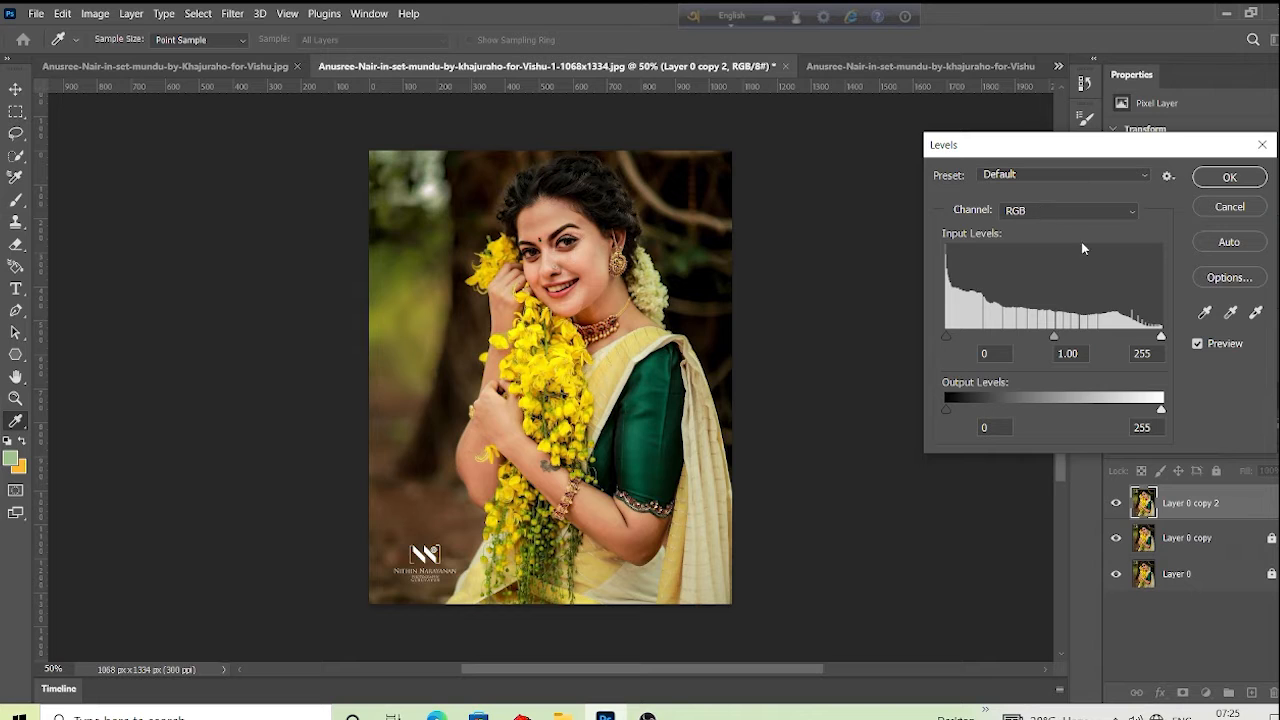
drag(1161, 341, 1157, 337)
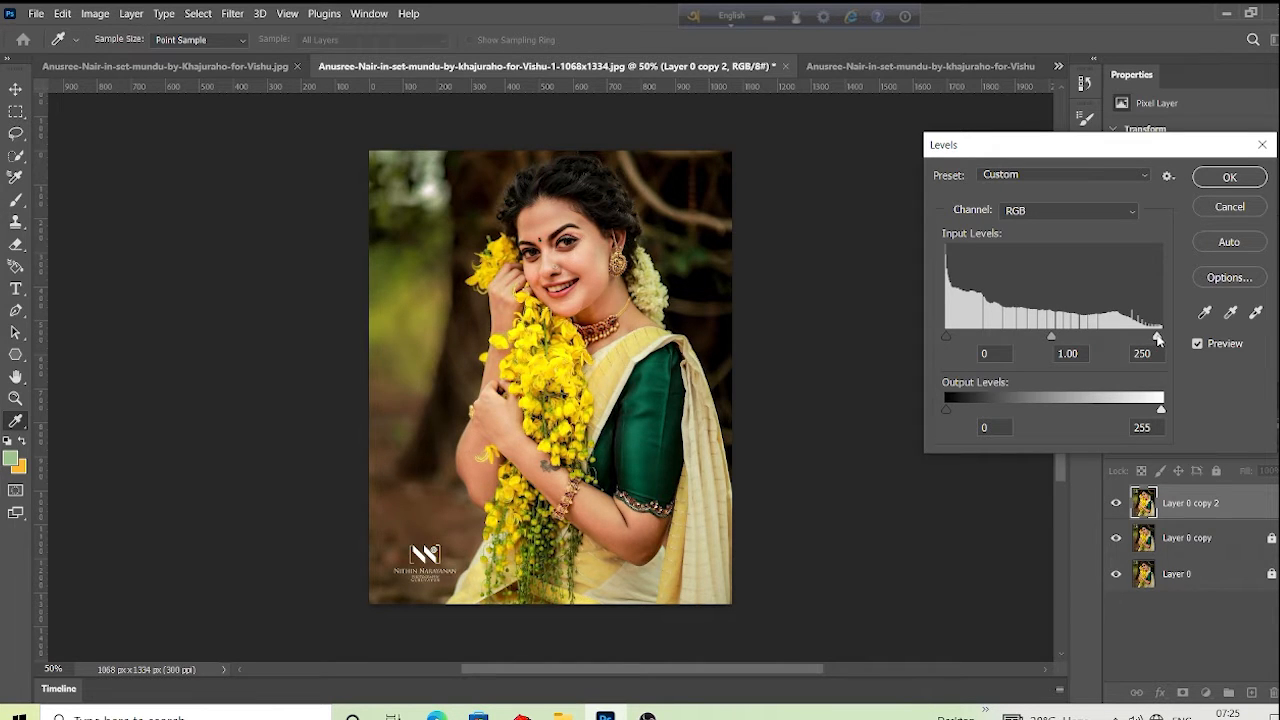
- Set the Levels white input to 237 for the Green channel and 192 for the Blue channel, then apply the adjustment
click(1068, 212)
click(1066, 231)
click(1062, 212)
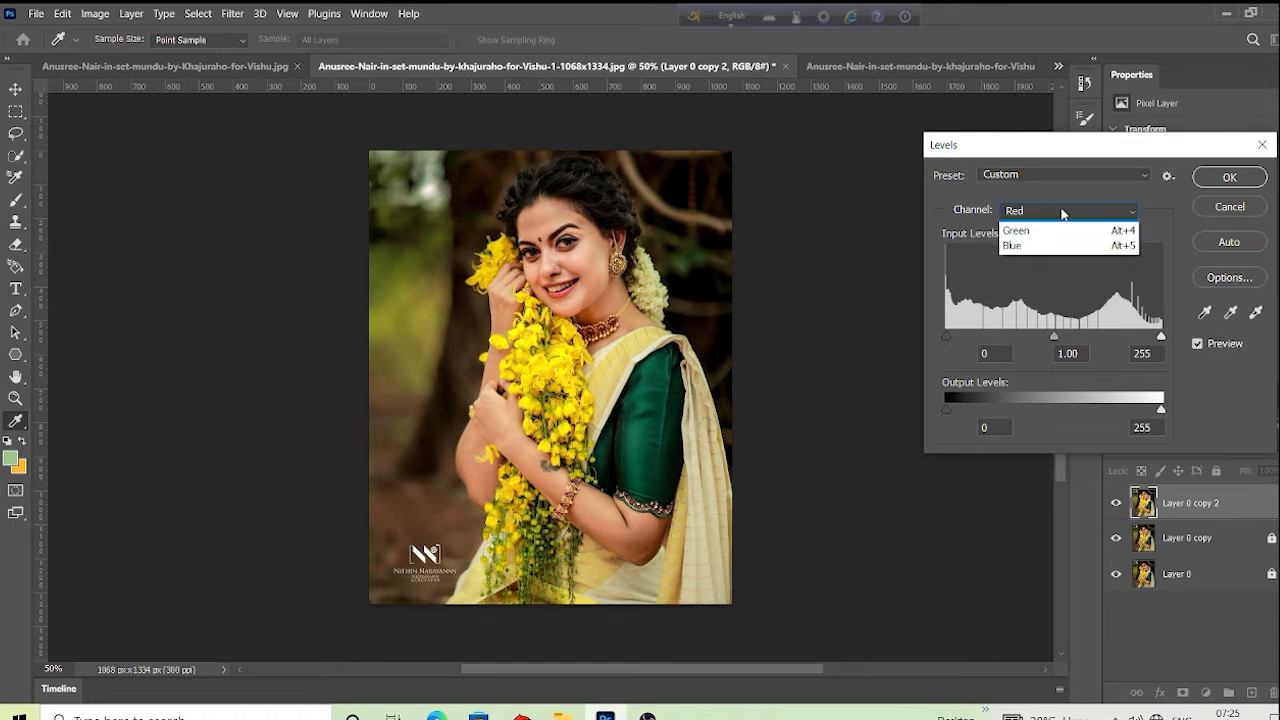
click(1066, 257)
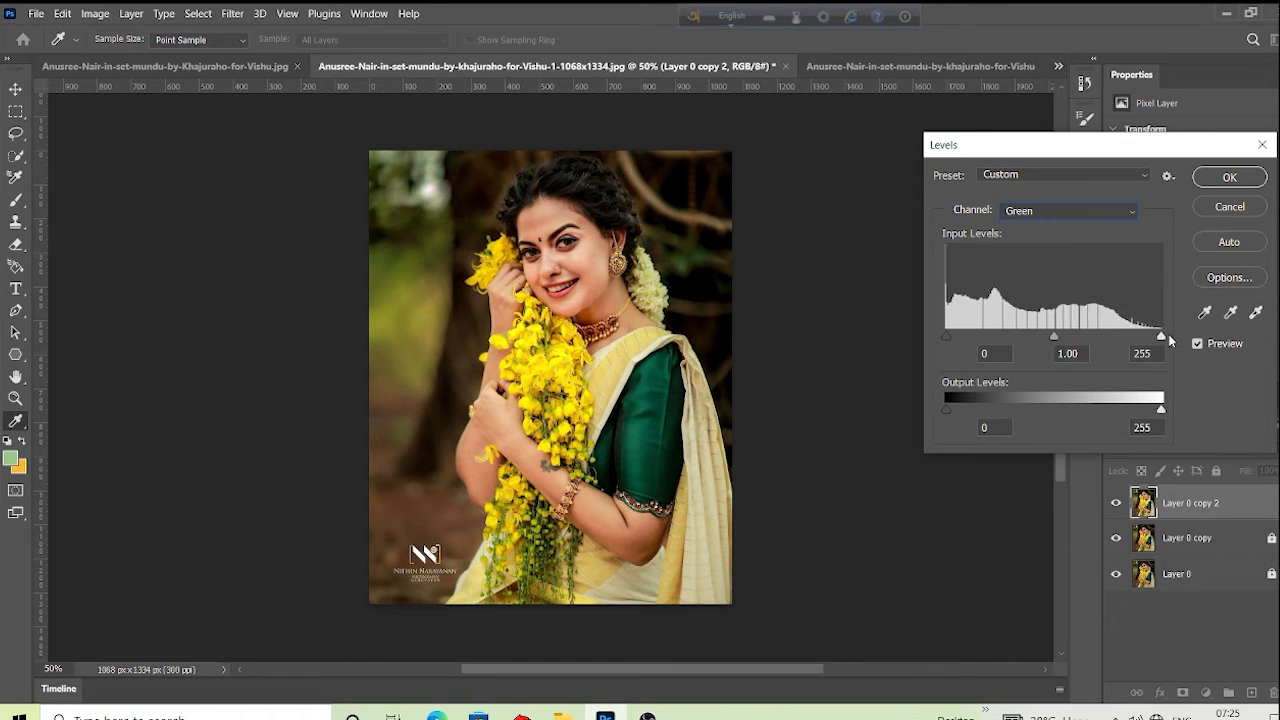
drag(1161, 336, 1147, 334)
click(1096, 216)
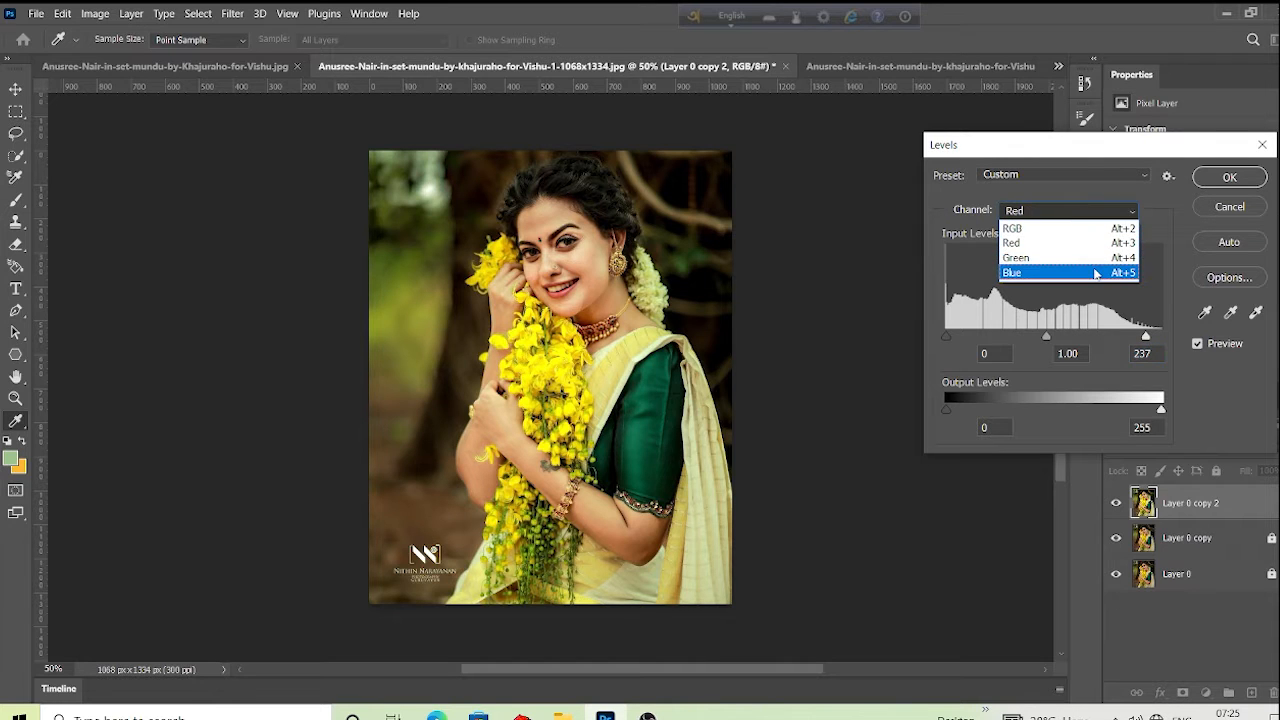
click(1096, 275)
drag(1161, 336, 1108, 346)
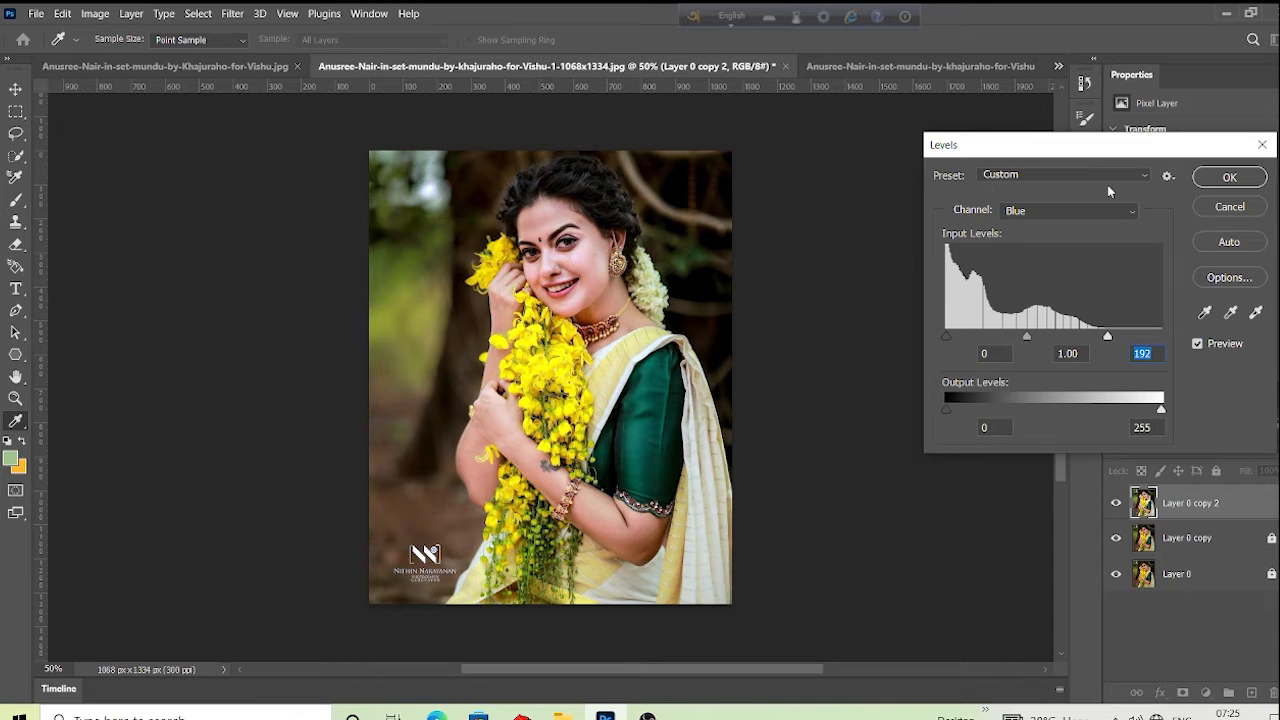
click(1234, 178)
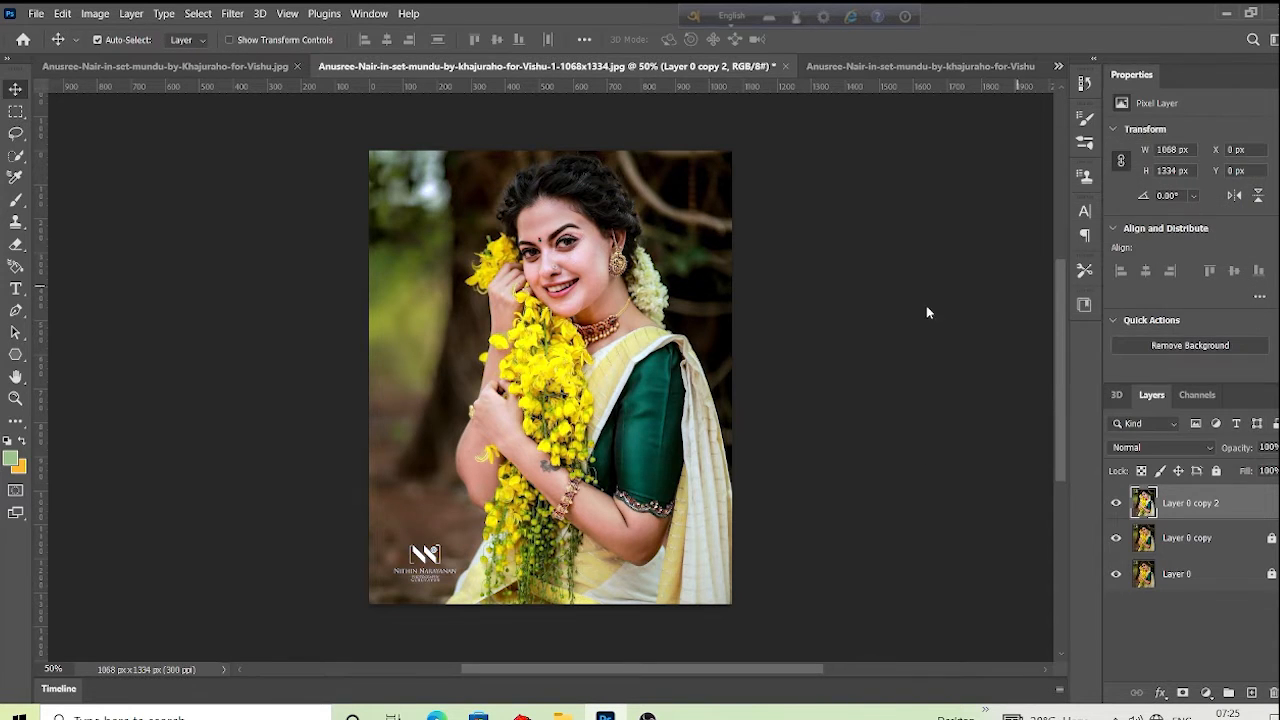
- Apply a Curves adjustment to Layer 0 copy 2 with an RGB point at input 143 and output 142
click(99, 15)
mouse_move(121, 56)
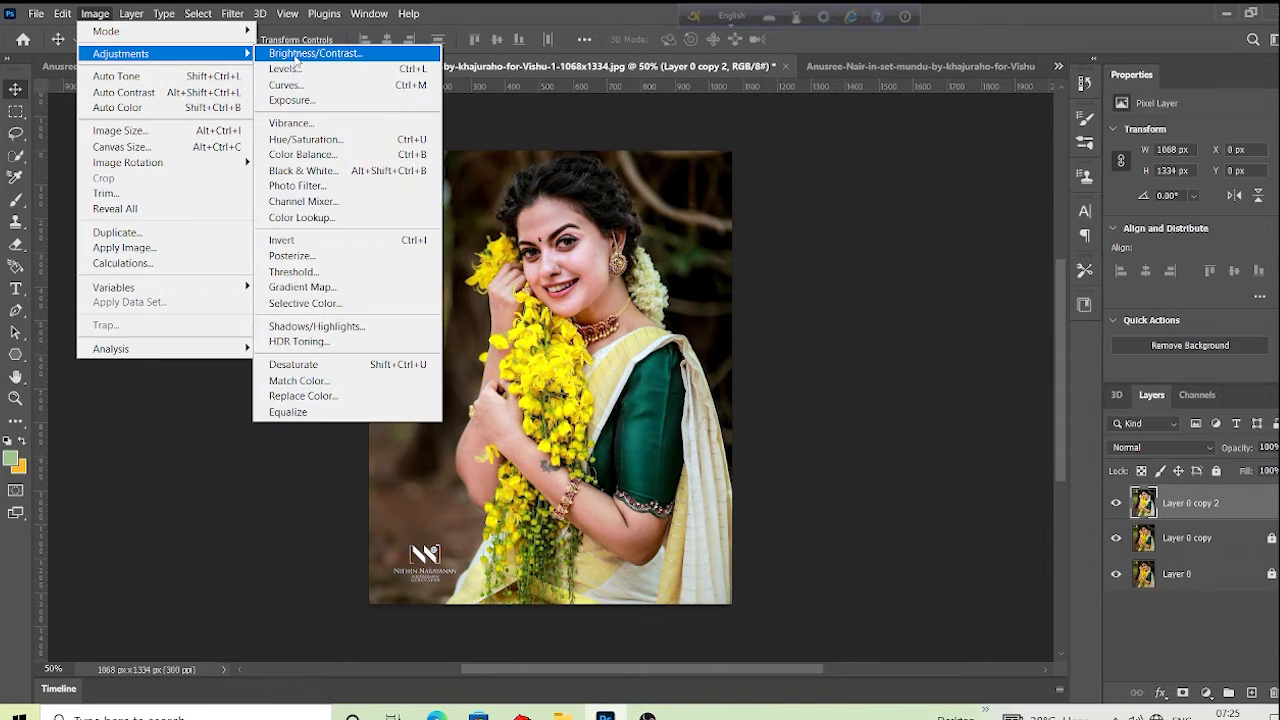
click(343, 87)
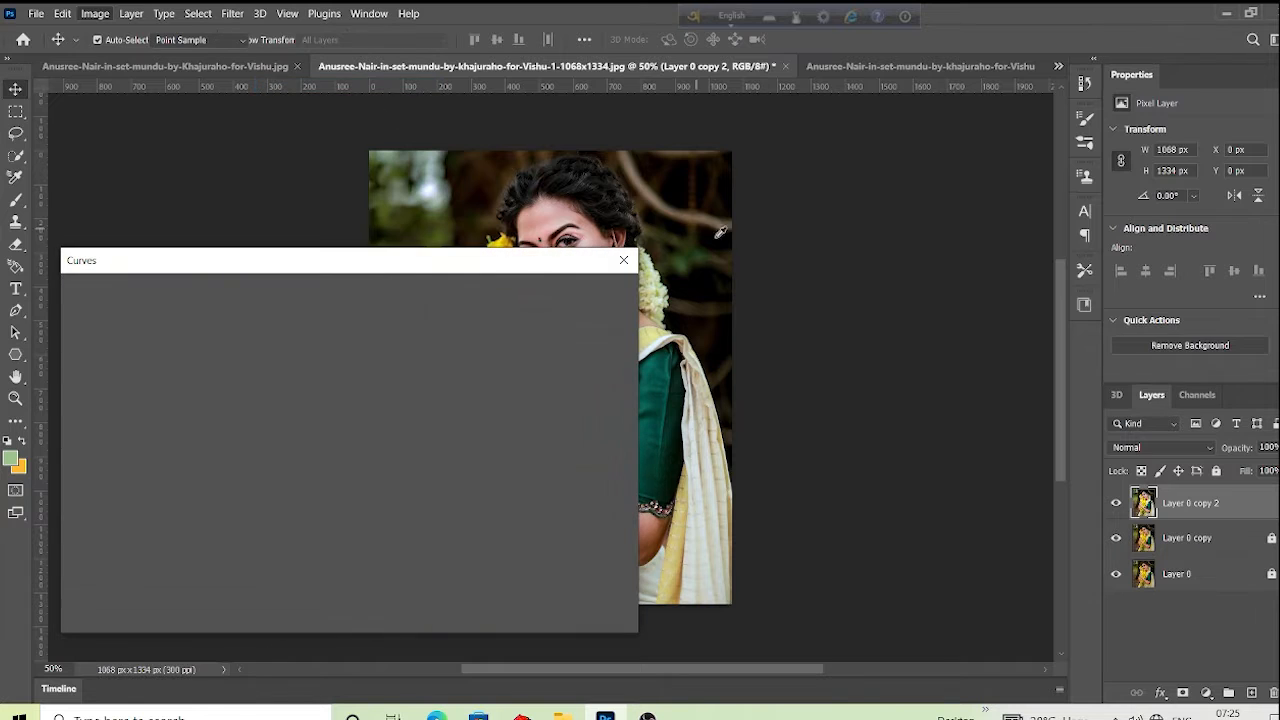
drag(425, 263, 1119, 169)
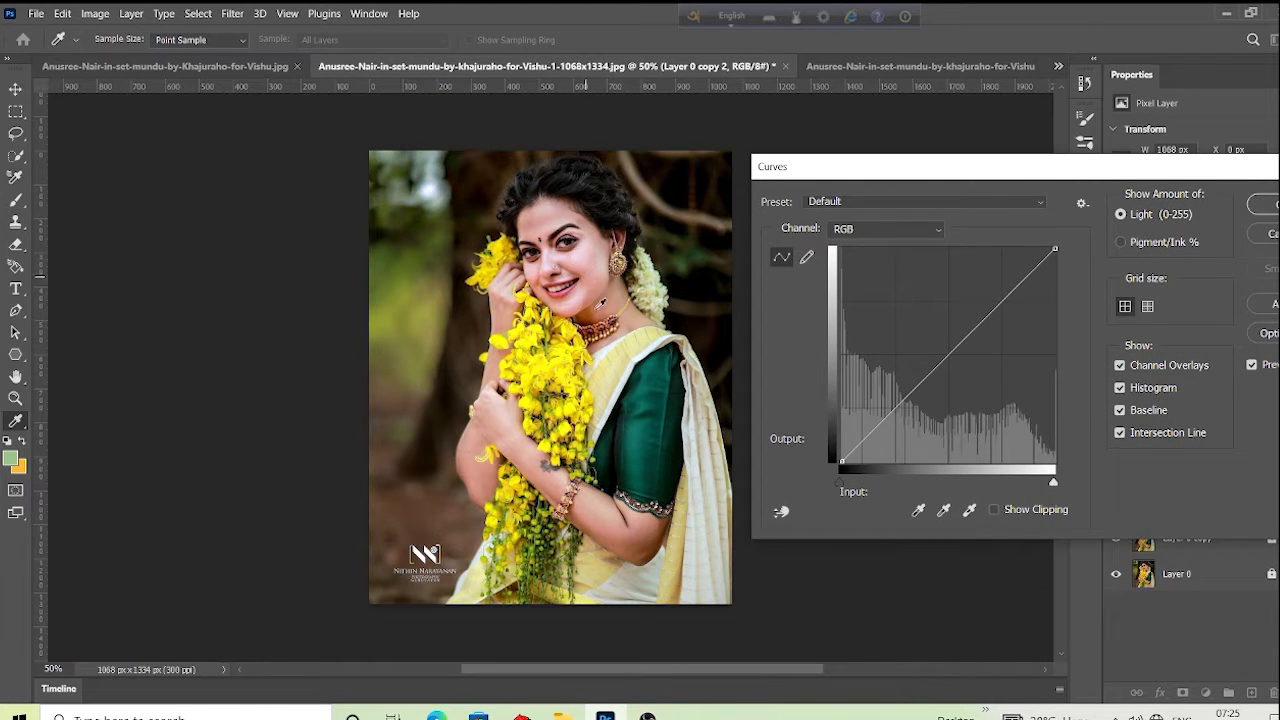
click(661, 530)
drag(928, 378, 948, 355)
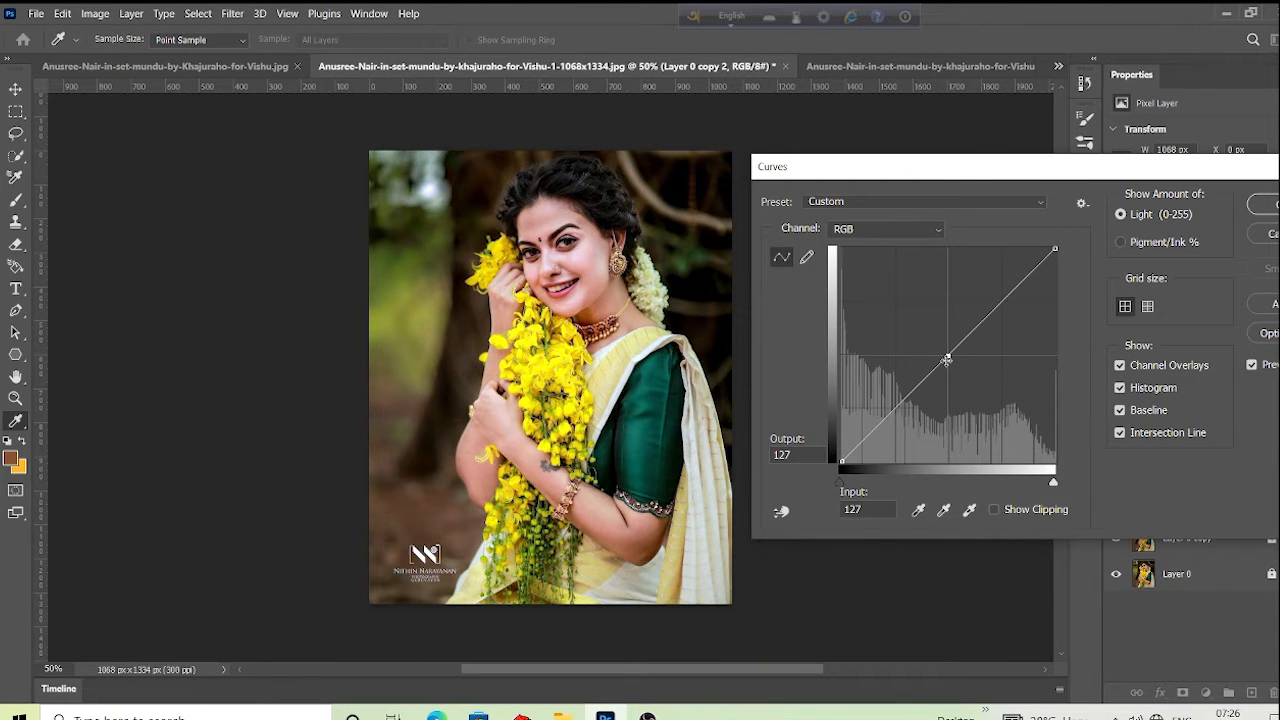
drag(947, 357, 960, 344)
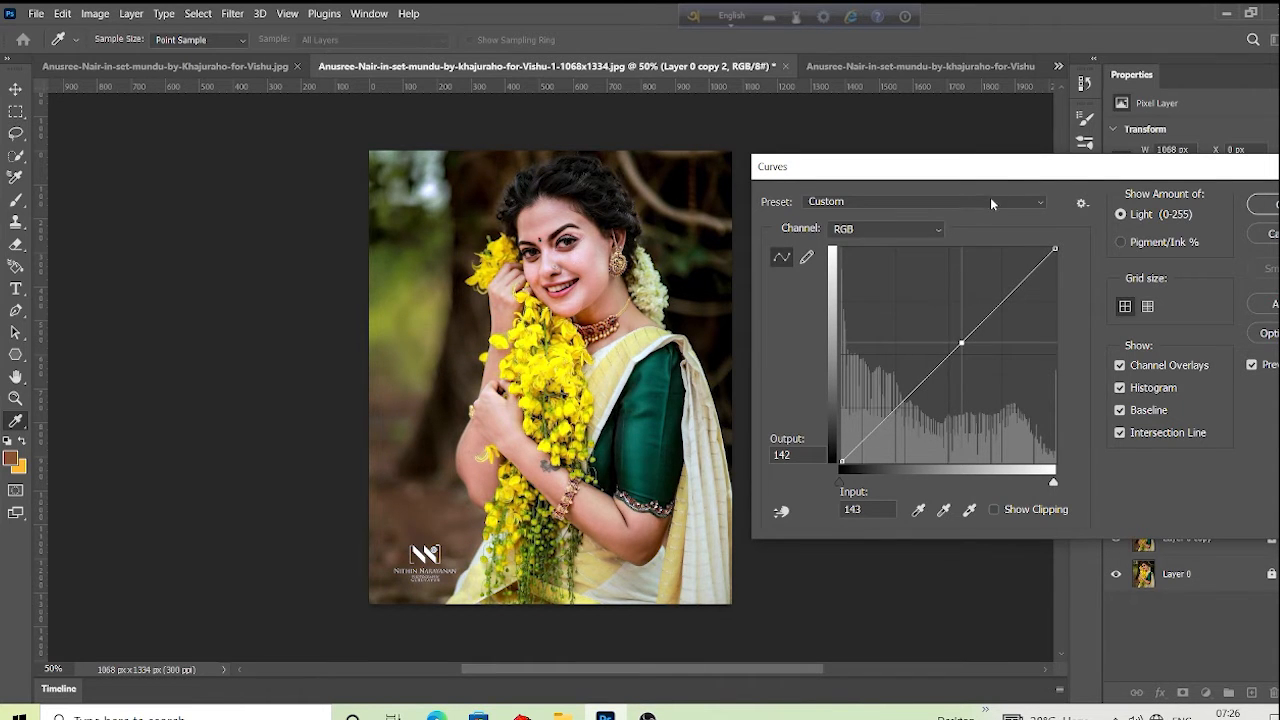
drag(1006, 177, 541, 165)
click(829, 210)
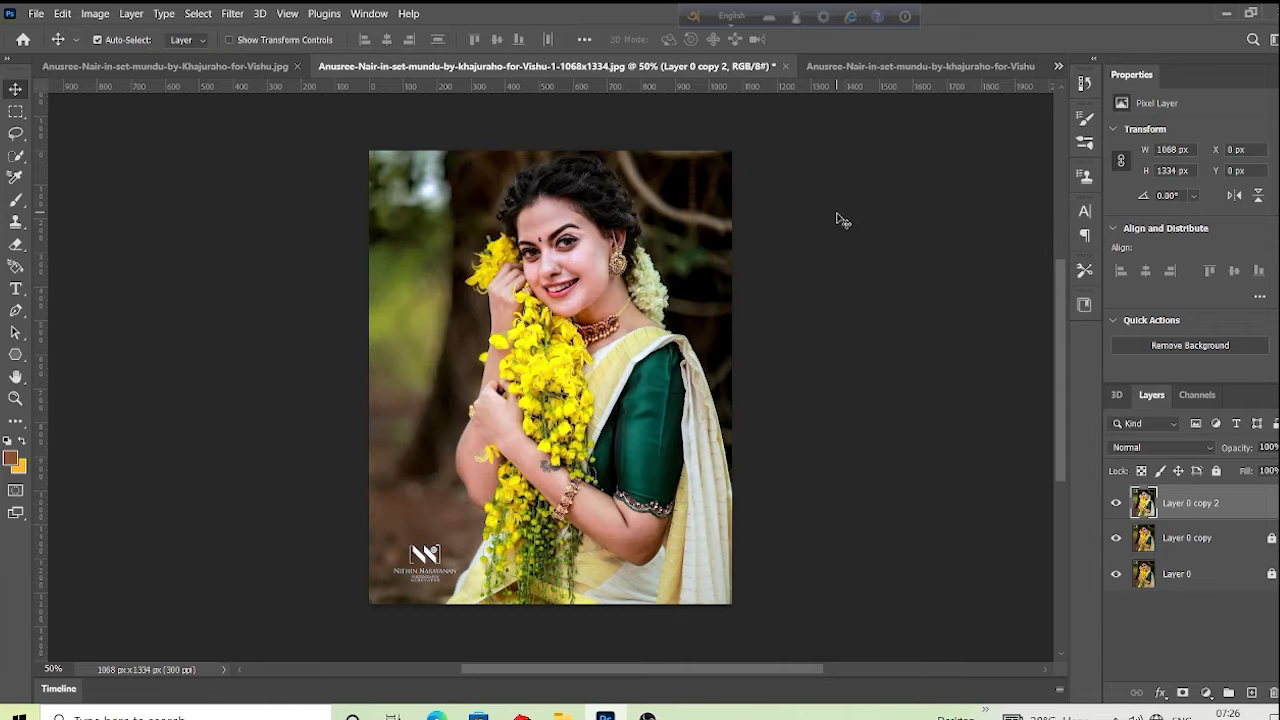
- Toggle the visibility of Layer 0 copy 2 to compare the portrait before and after the adjustments
click(1117, 503)
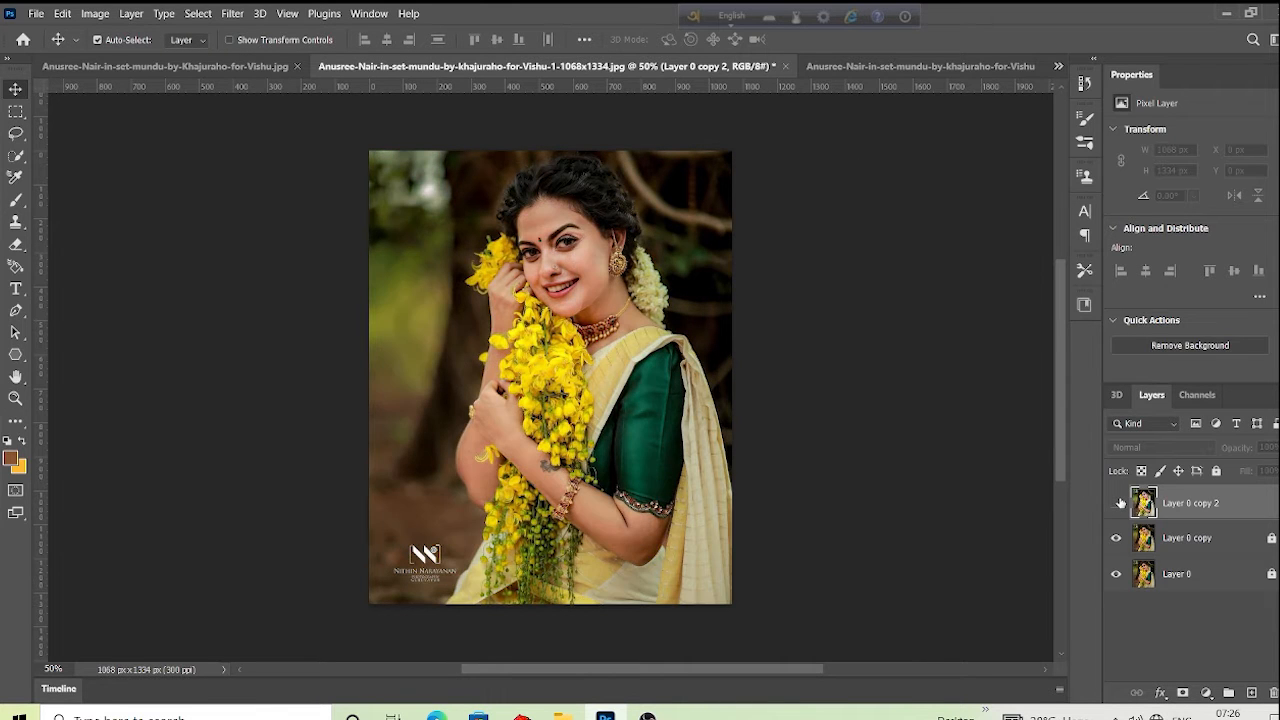
click(1117, 503)
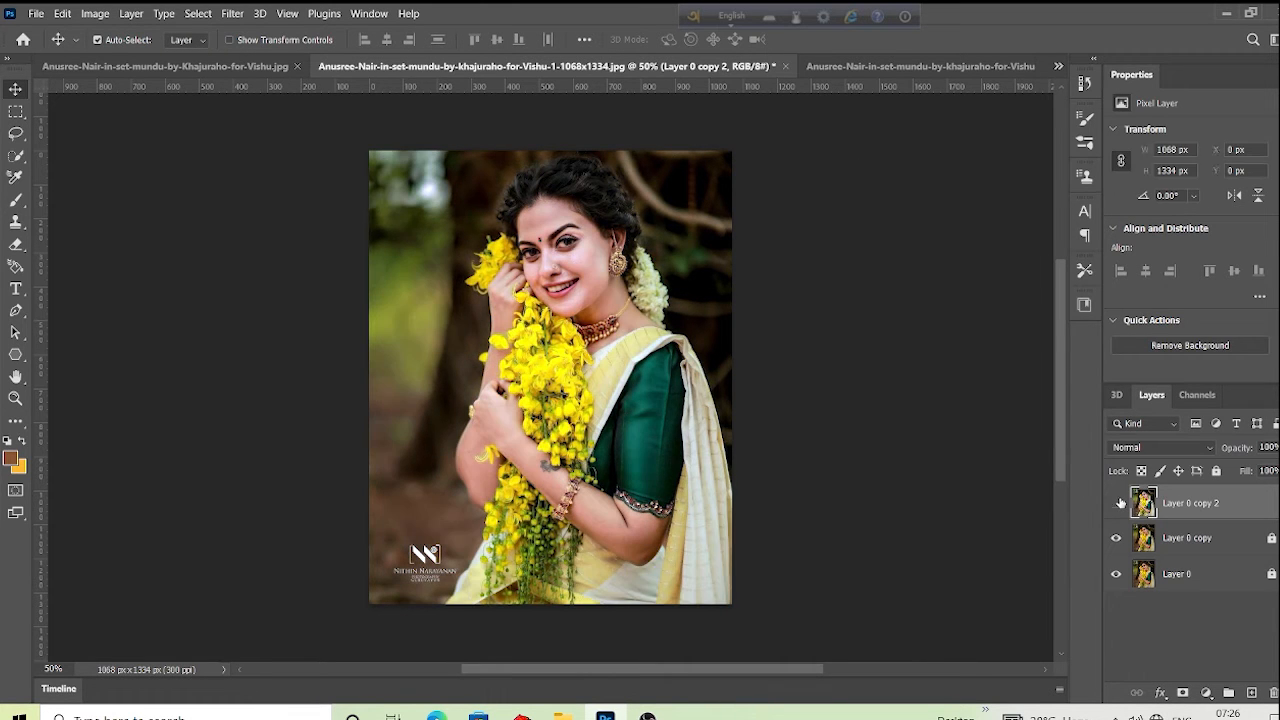
click(1118, 503)
- Start the Camera Raw Filter on Layer 0 copy 2 and set Contrast to +10 in the Basic settings
click(233, 14)
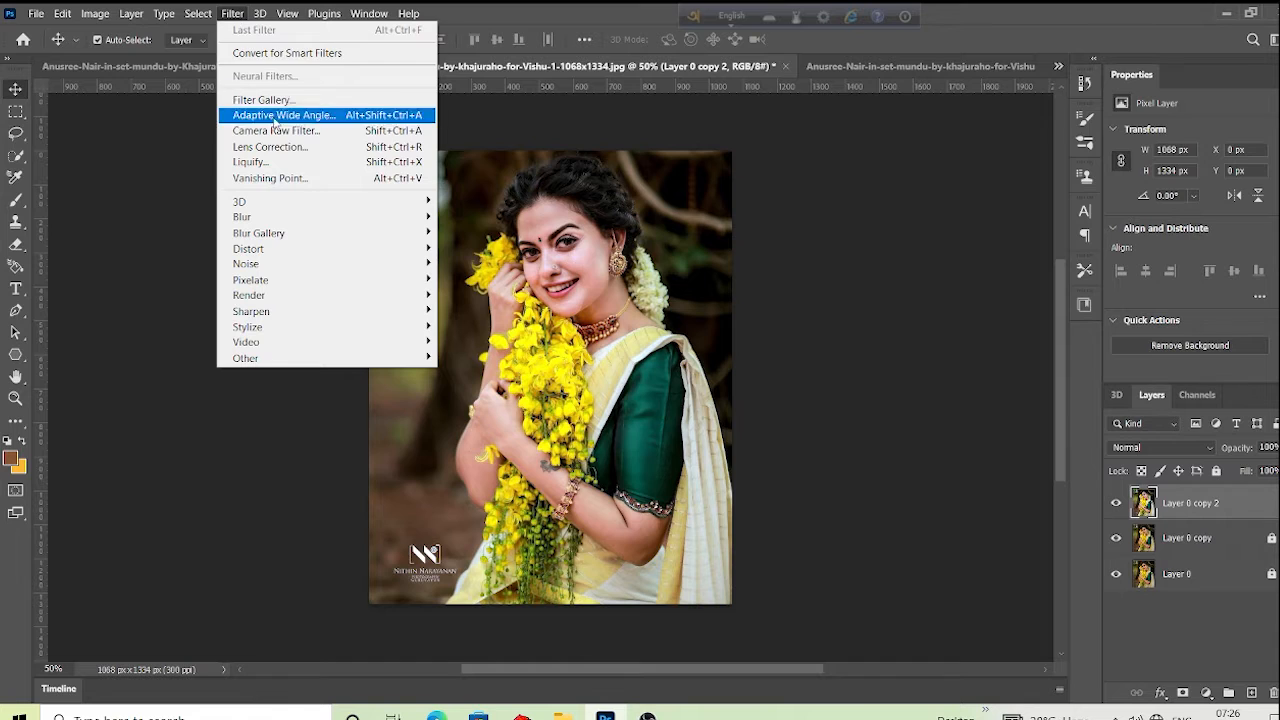
click(349, 136)
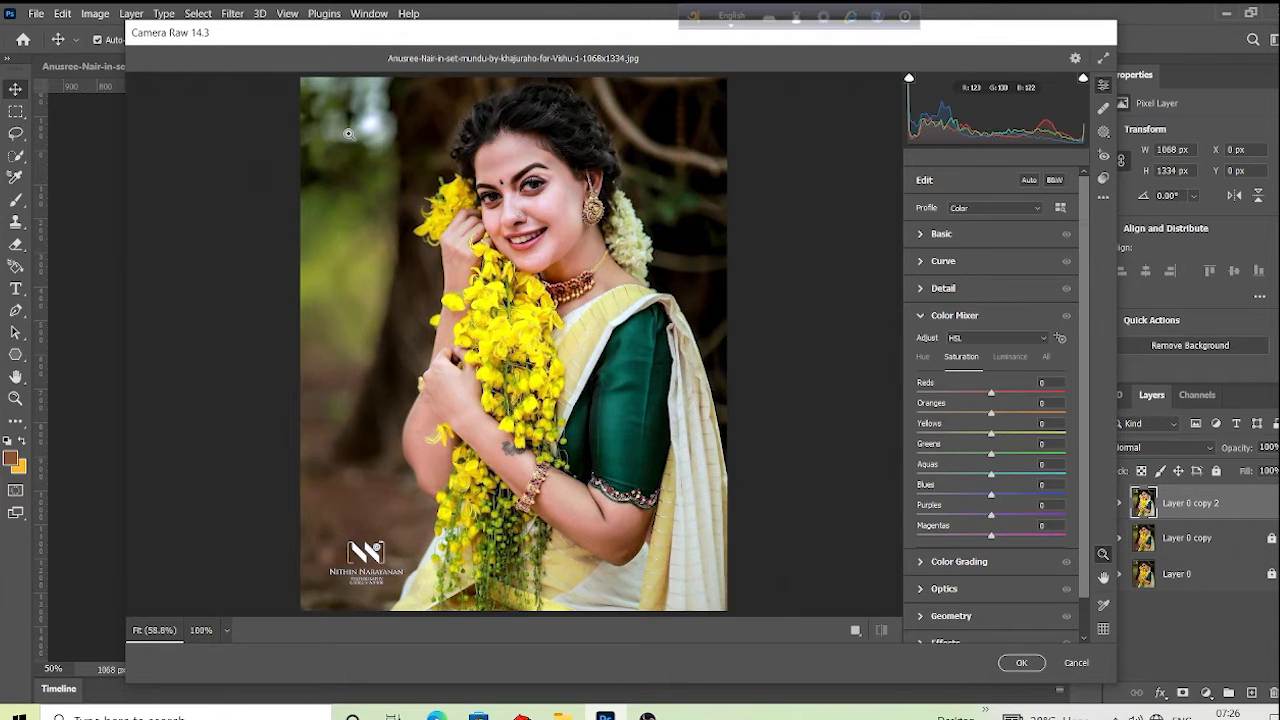
scroll(540, 380, up, 2)
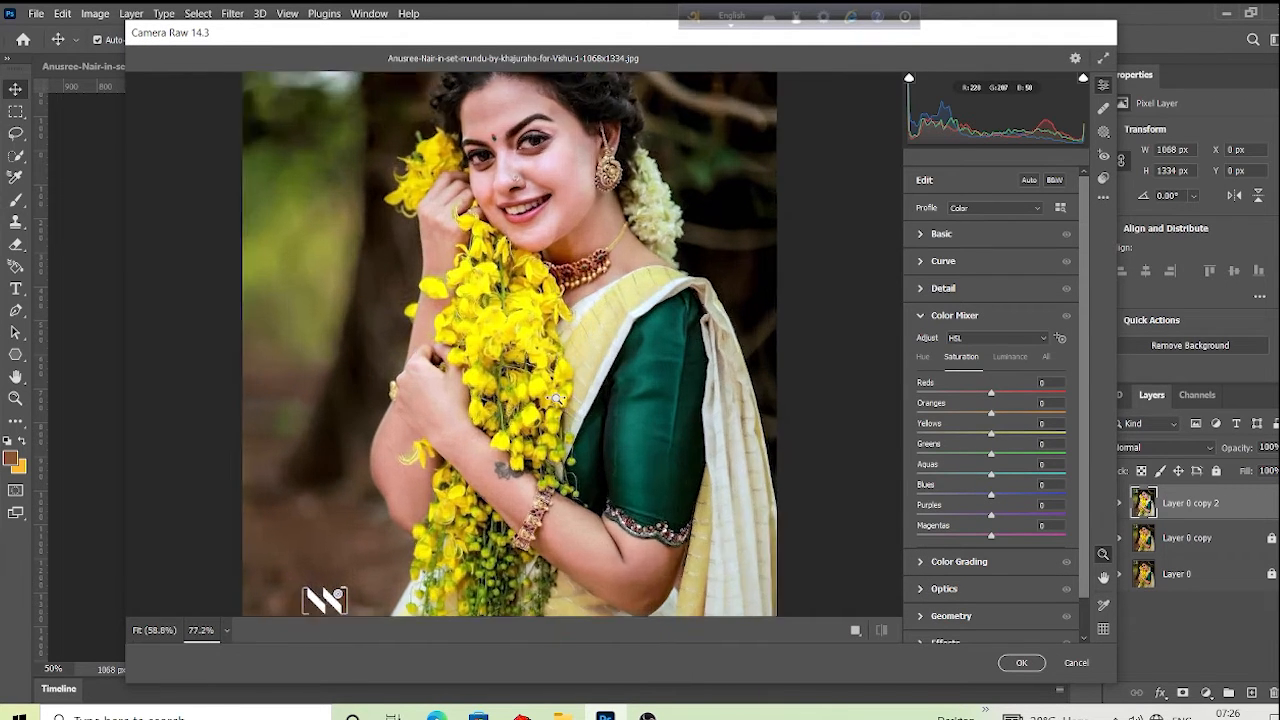
scroll(556, 399, up, 4)
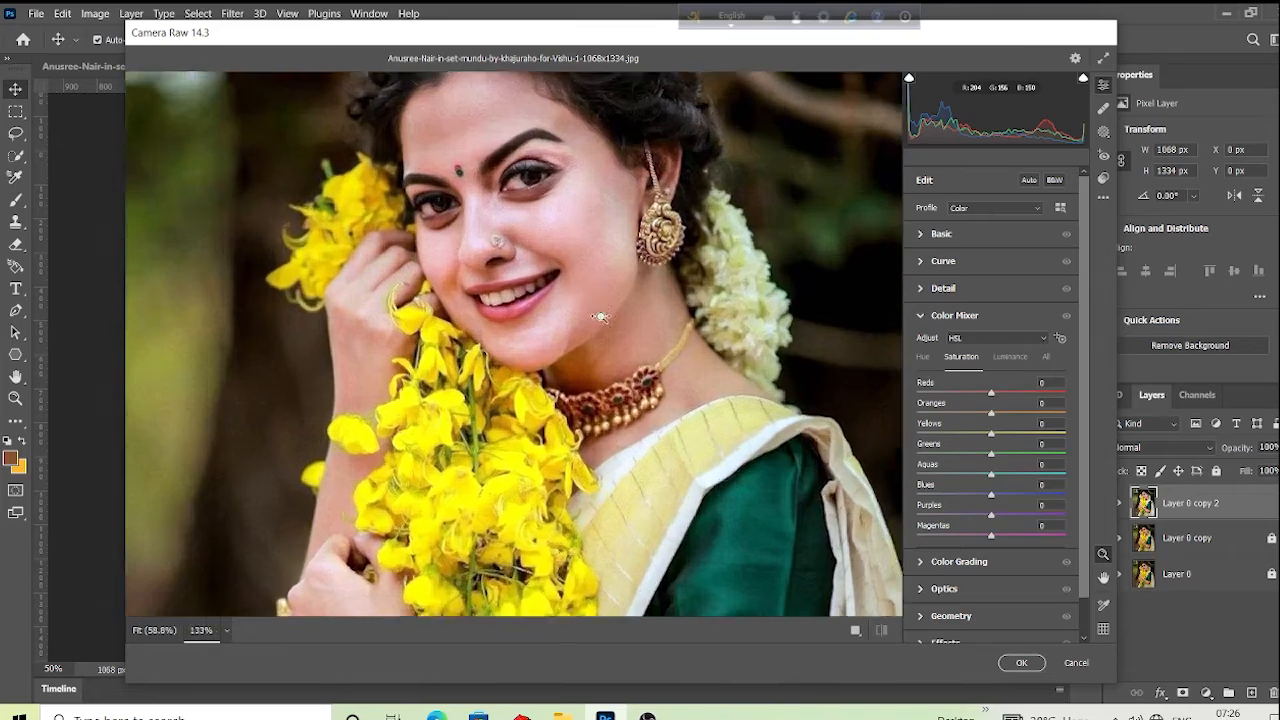
drag(600, 316, 762, 348)
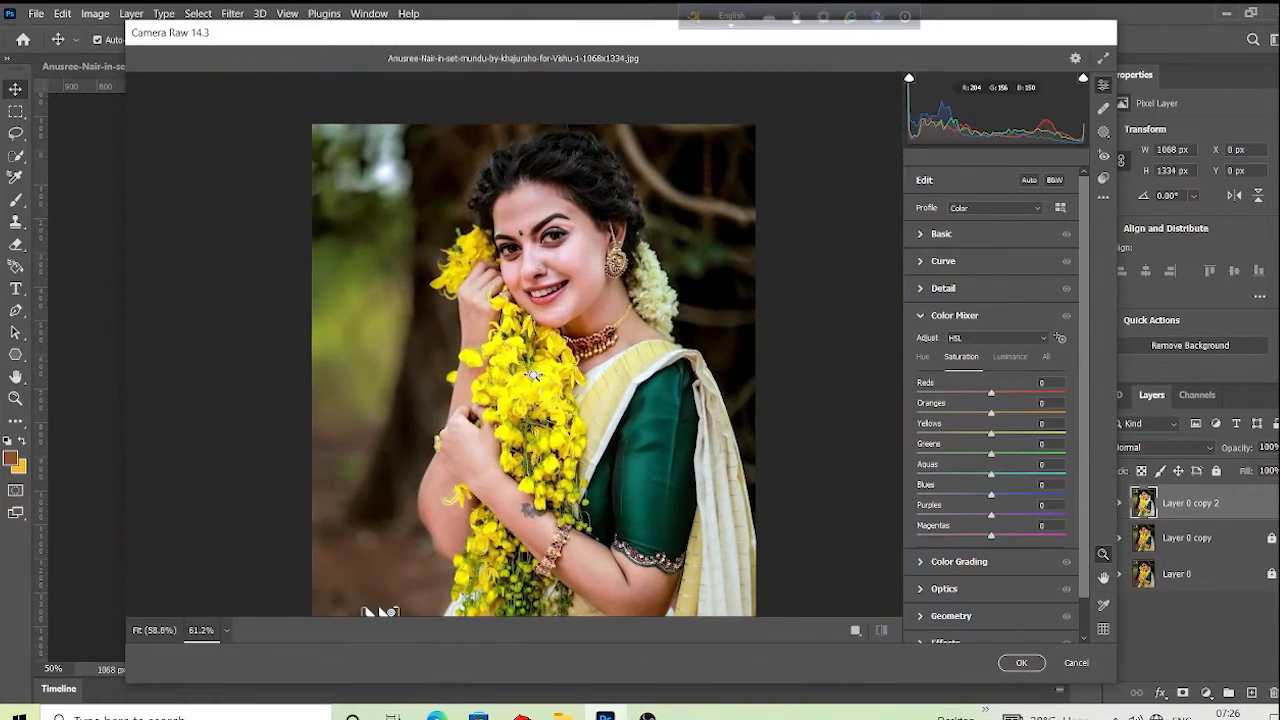
click(931, 235)
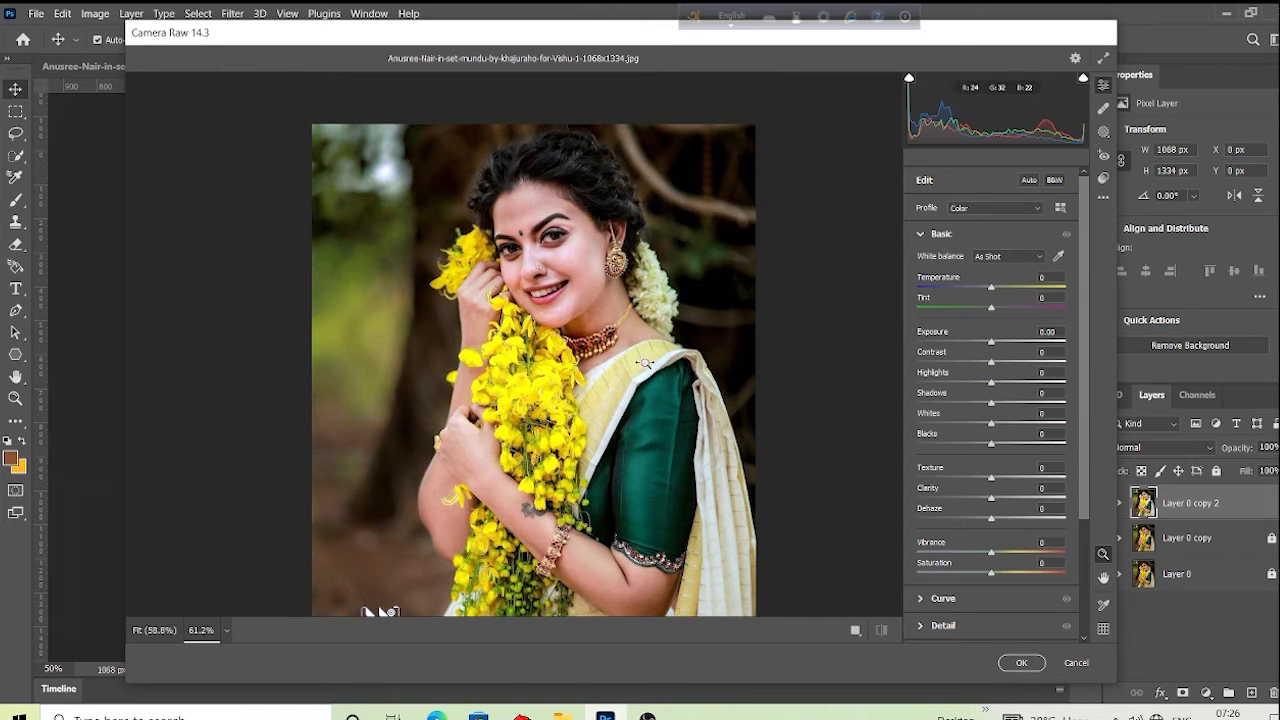
drag(662, 372, 606, 371)
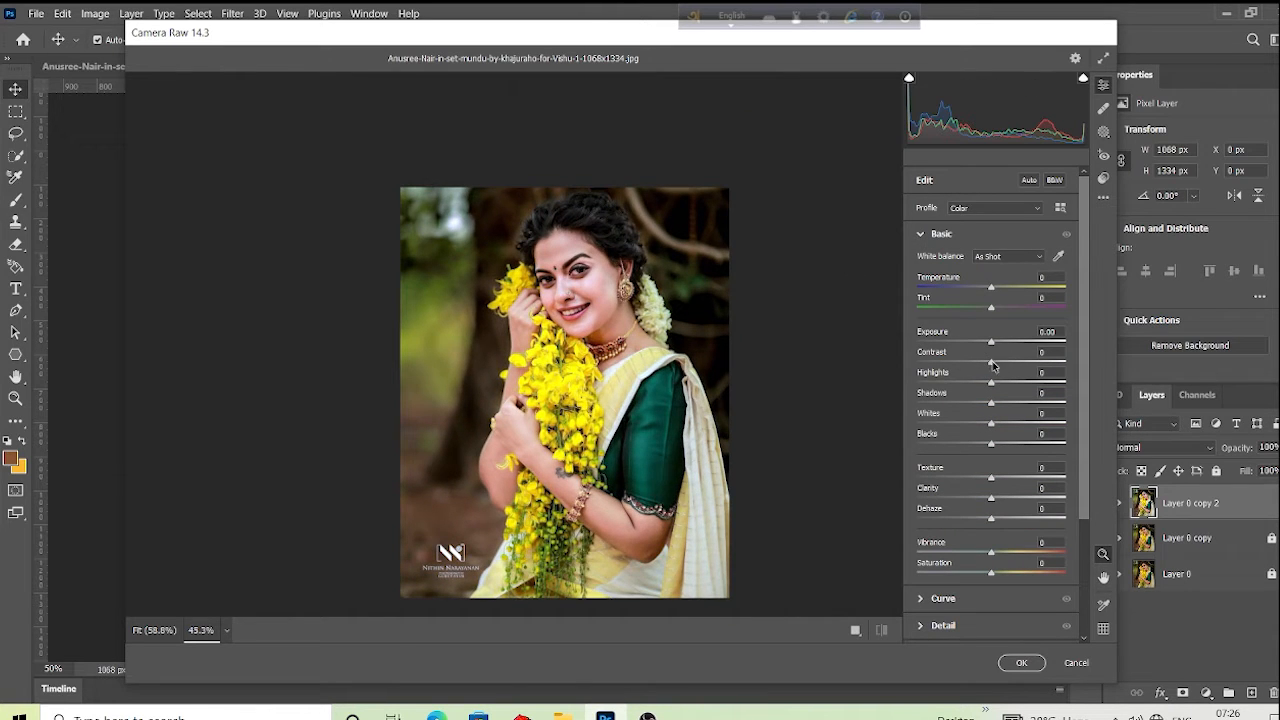
drag(991, 362, 998, 362)
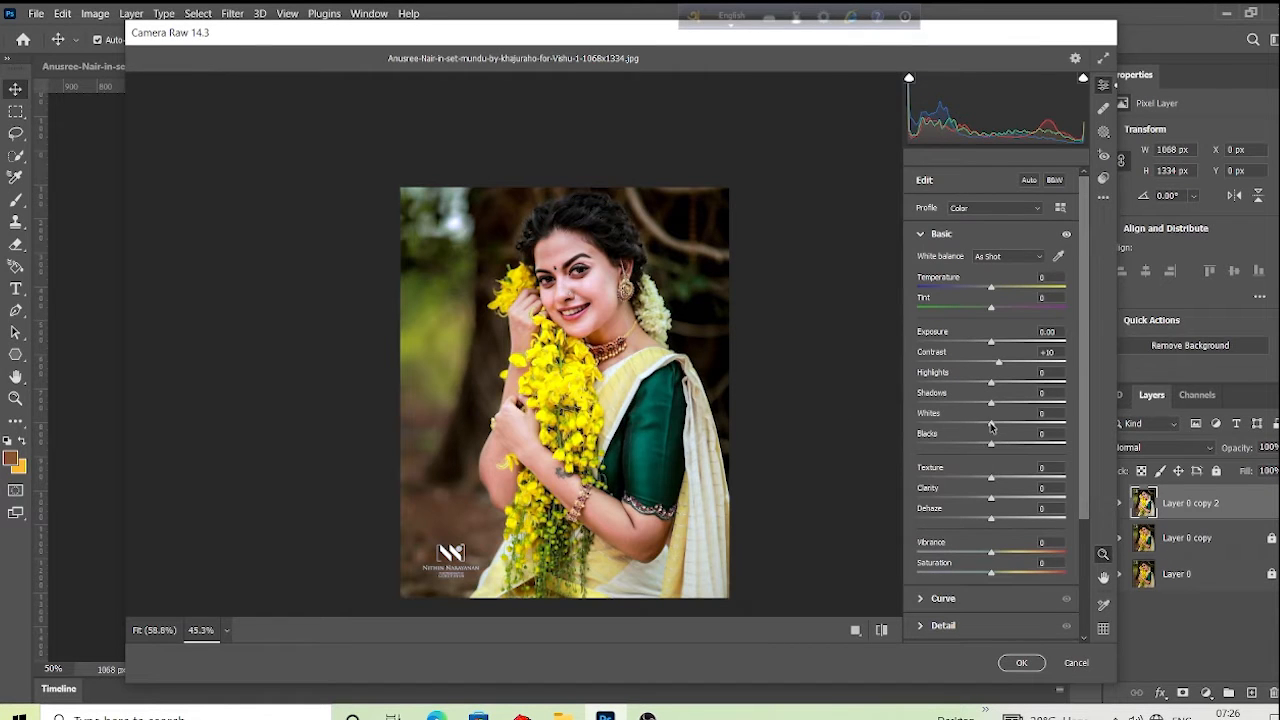
- Set Whites to -32, Blacks to +10, Shadows to +24 and Highlights to -5 in the Basic settings
mouse_move(993, 425)
mouse_down()
mouse_move(970, 427)
mouse_move(999, 447)
mouse_up()
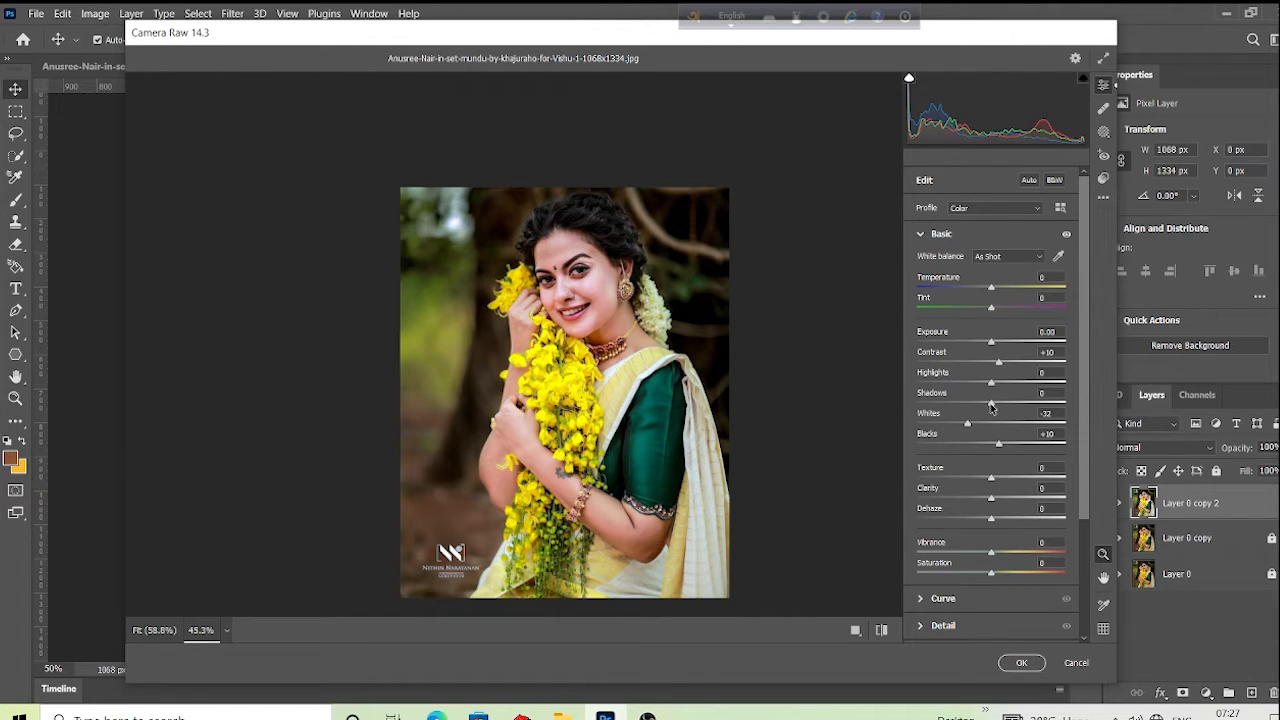
drag(991, 404, 1009, 404)
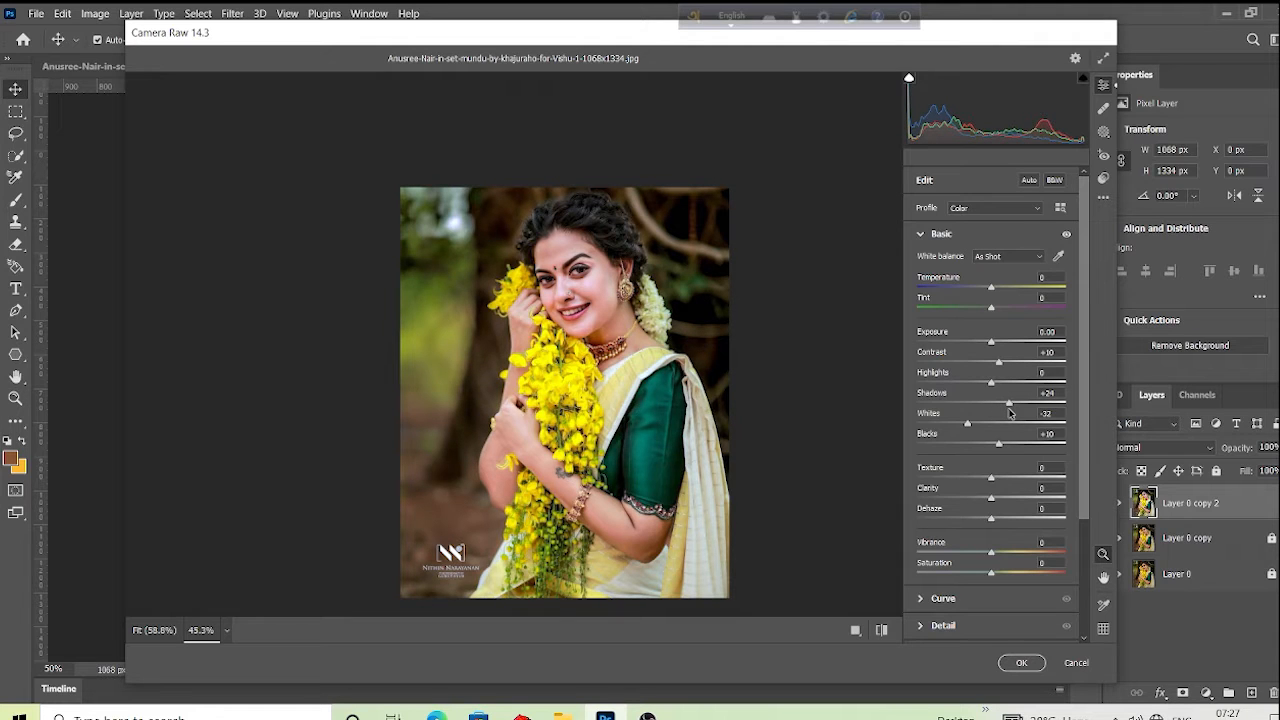
mouse_move(991, 388)
mouse_down()
mouse_move(968, 386)
mouse_move(988, 392)
mouse_up()
- Set Texture to -22 and compare the portrait with its original settings before returning to the current ones
drag(603, 354, 701, 403)
drag(991, 481, 976, 484)
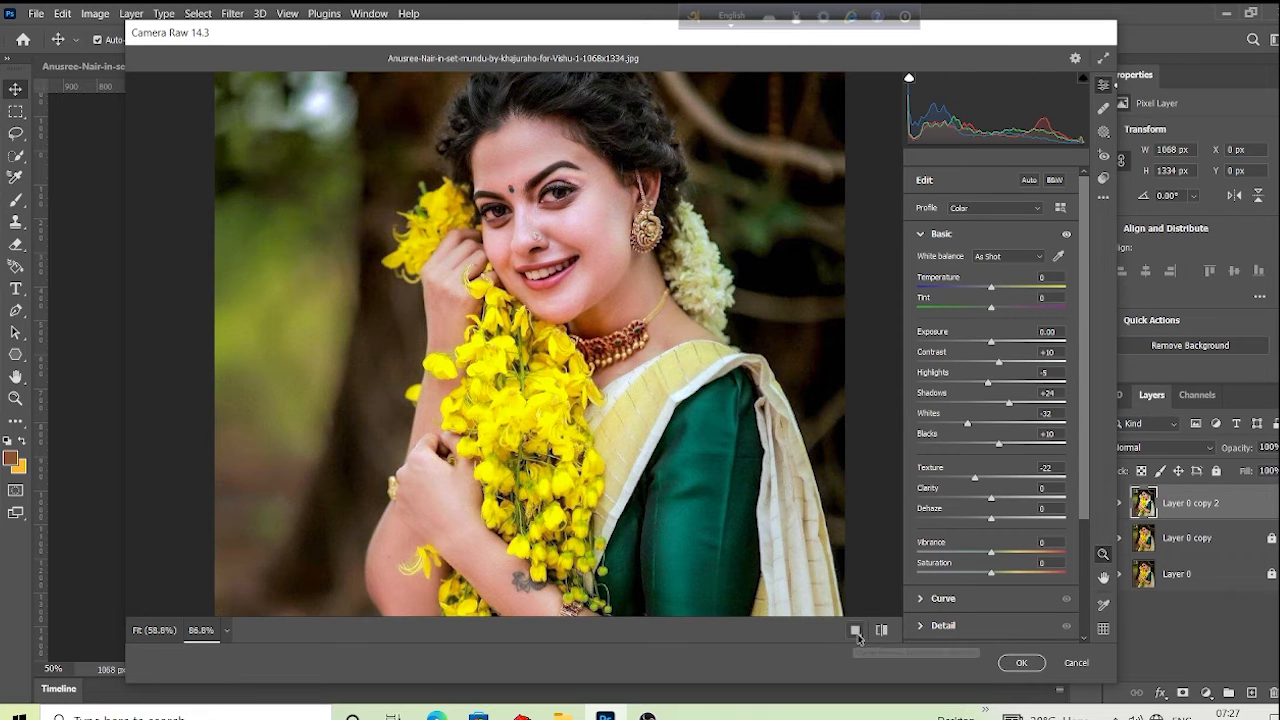
click(875, 634)
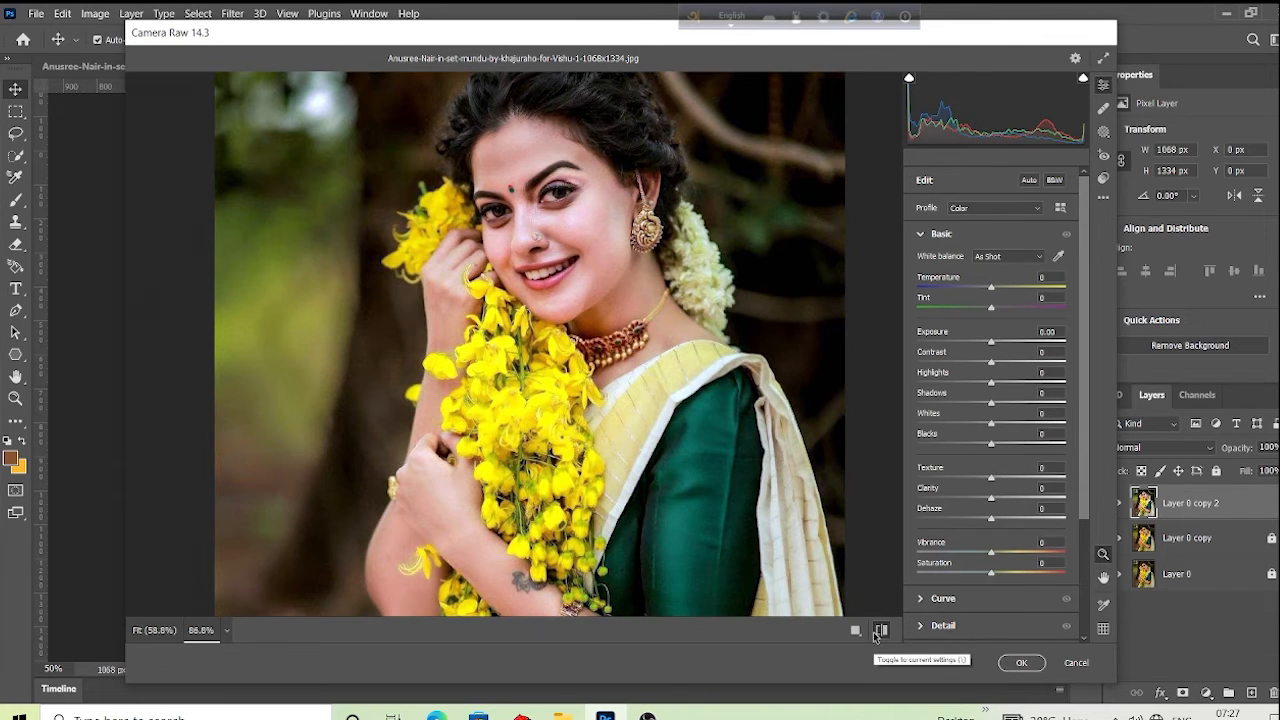
click(875, 634)
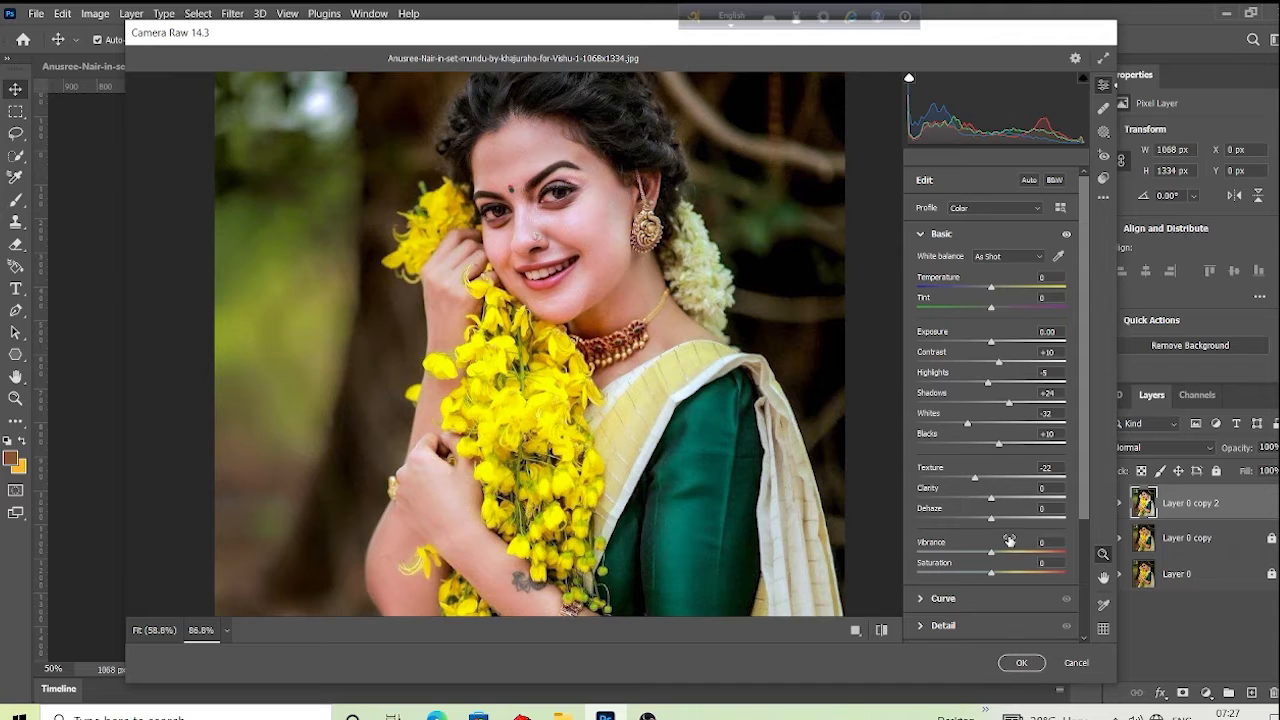
- Set Clarity to -29, Dehaze to +4 and Saturation to +9 in the Basic settings
drag(993, 497, 969, 498)
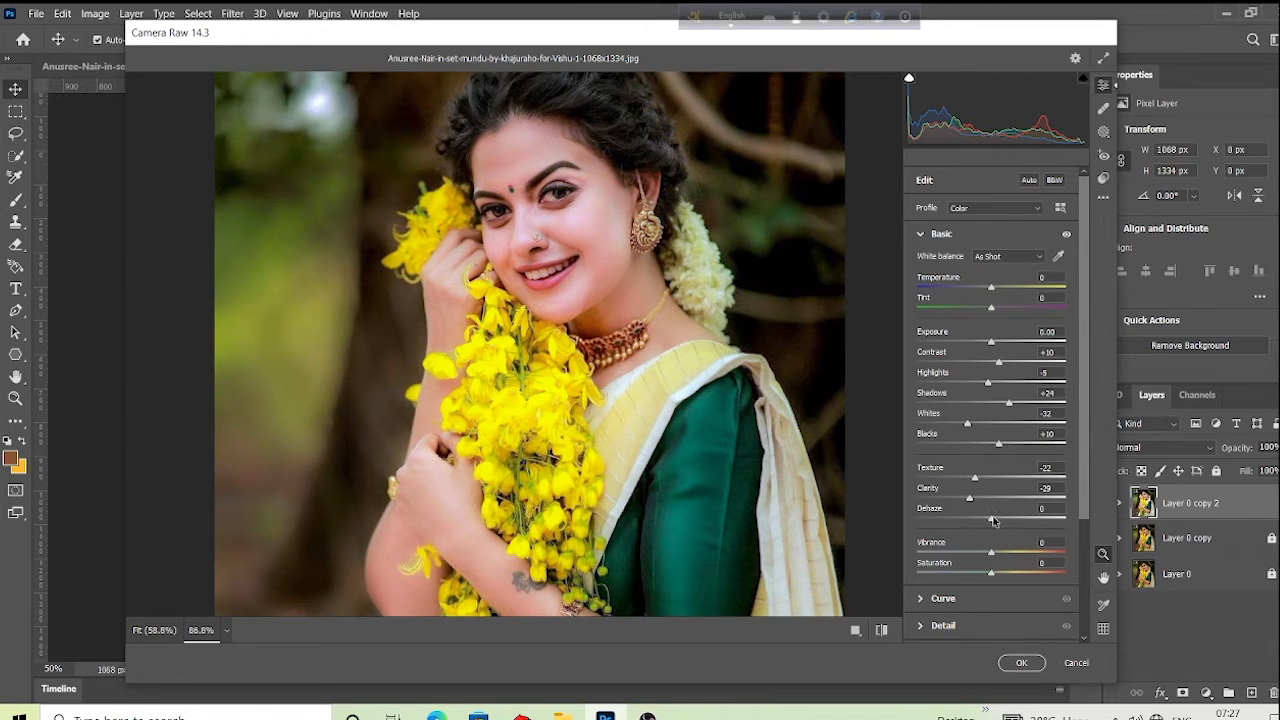
drag(993, 523, 996, 527)
drag(616, 512, 584, 485)
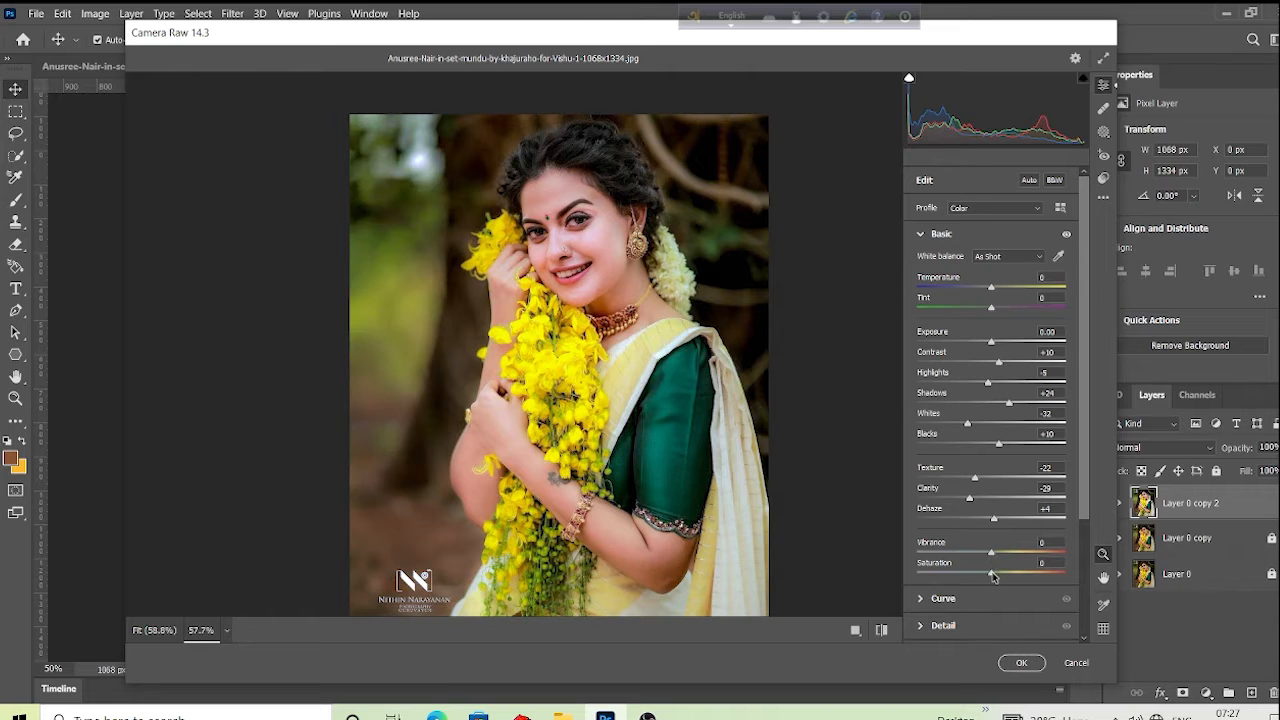
drag(991, 578, 998, 578)
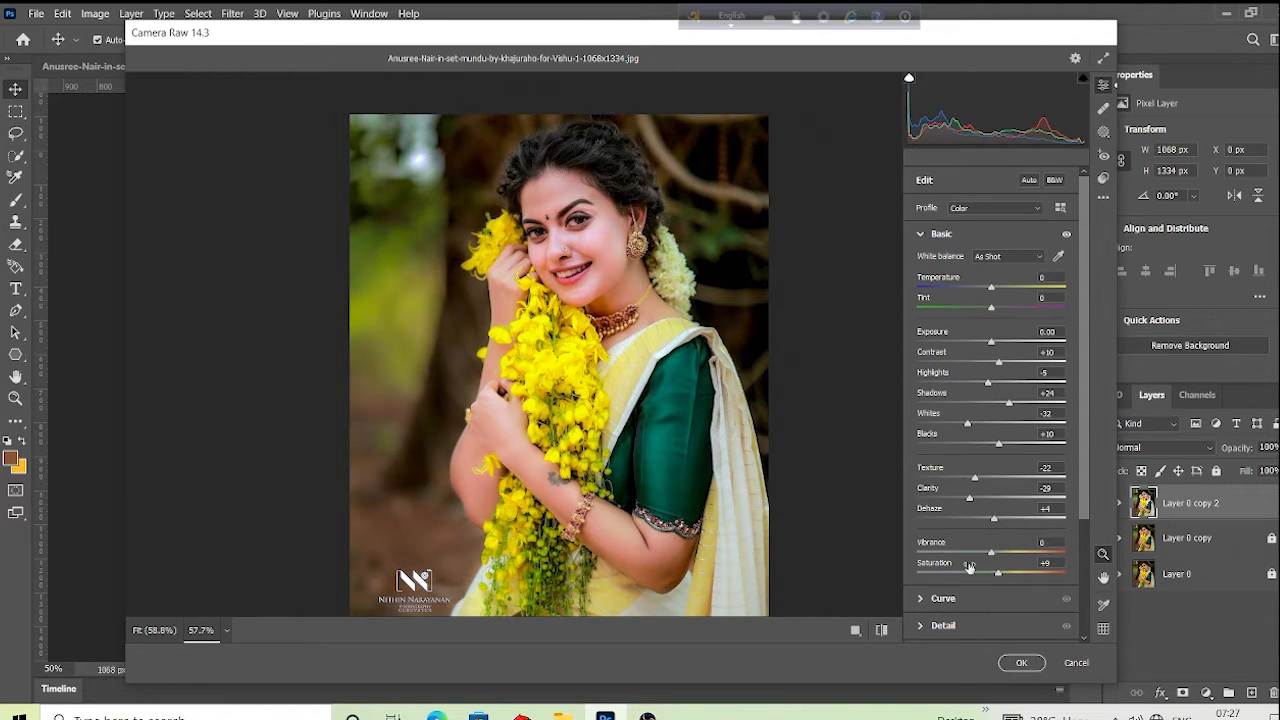
scroll(555, 334, down, 3)
scroll(578, 338, up, 2)
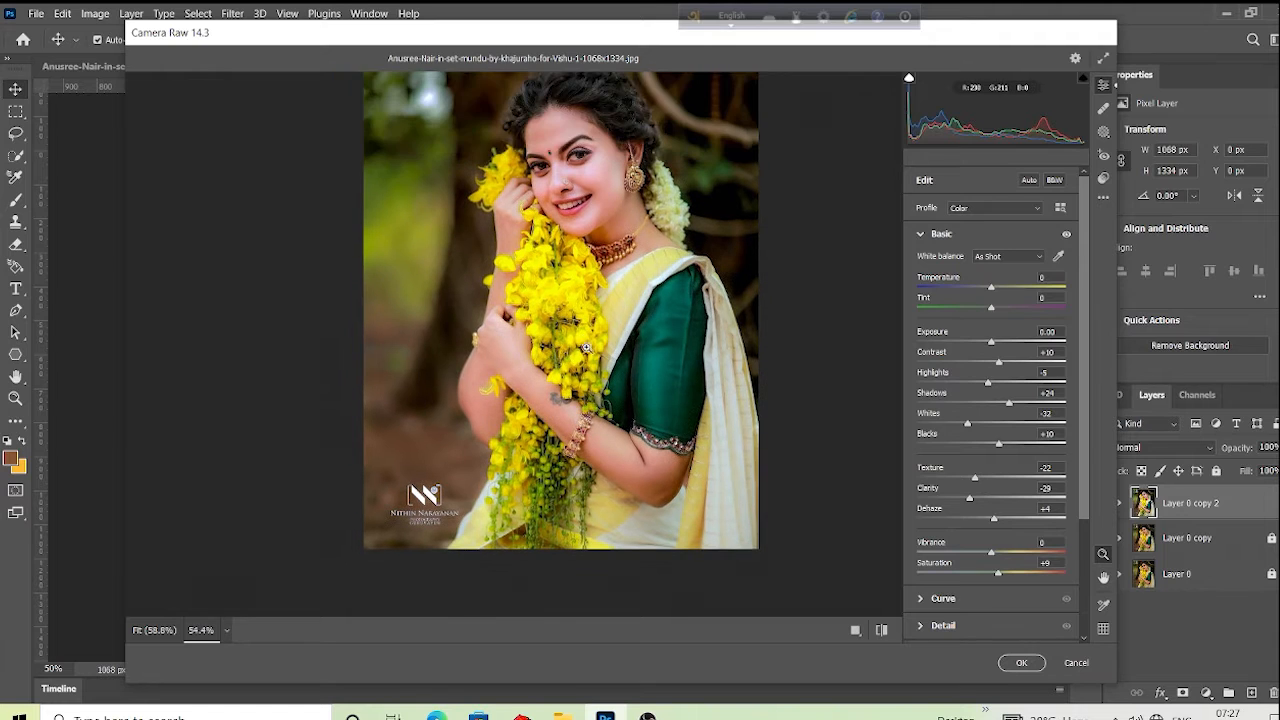
- In the Detail settings, set Noise Reduction to 35, Color Noise Reduction to 18 and Sharpening to 6
scroll(1014, 482, down, 3)
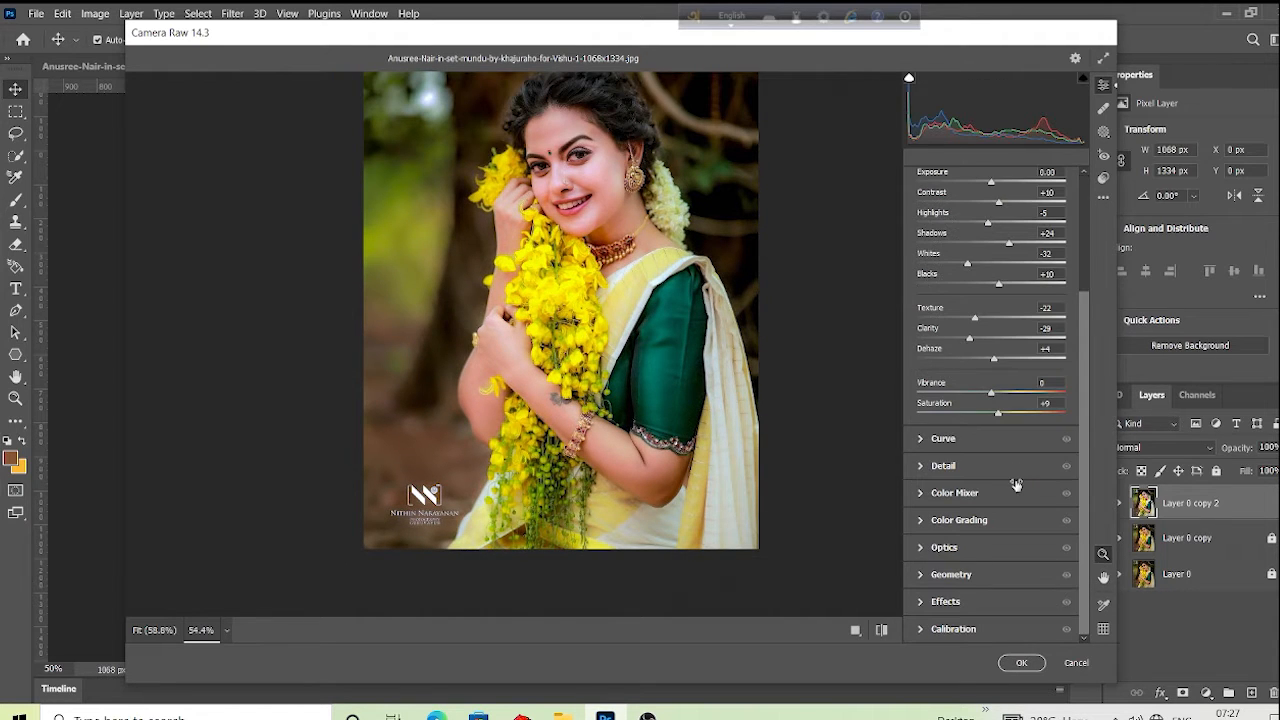
click(919, 468)
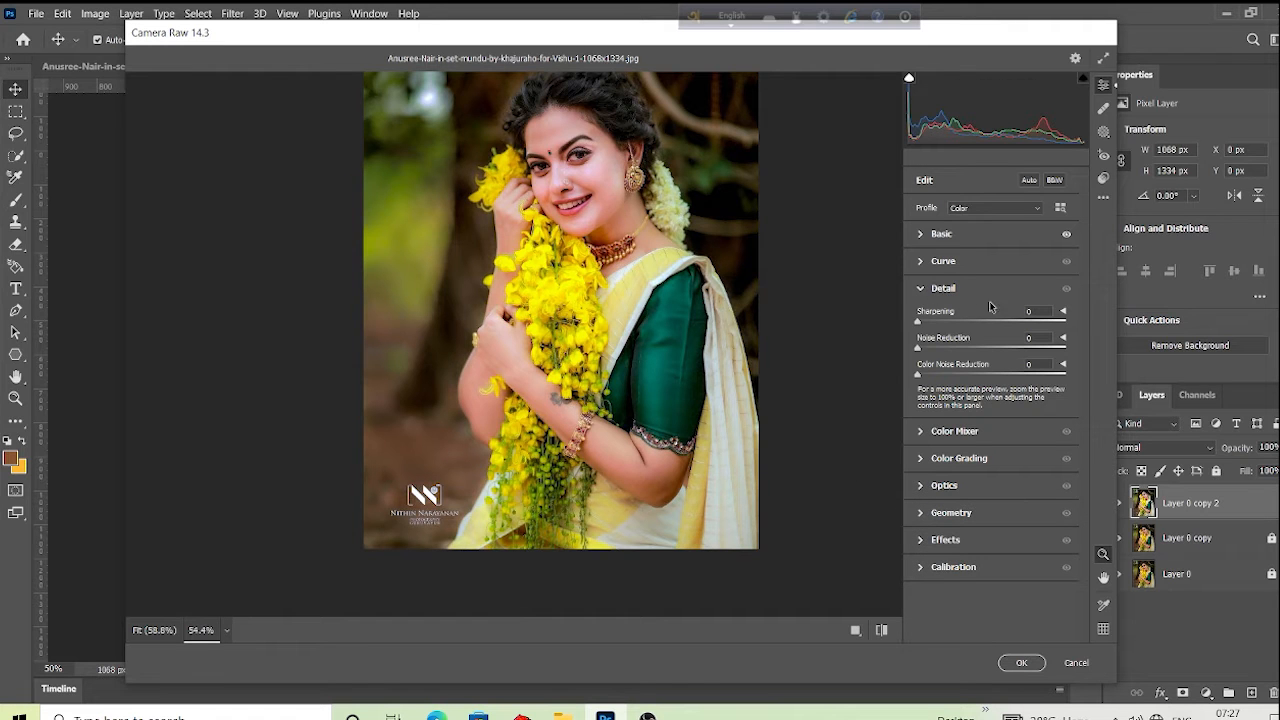
scroll(638, 312, up, 3)
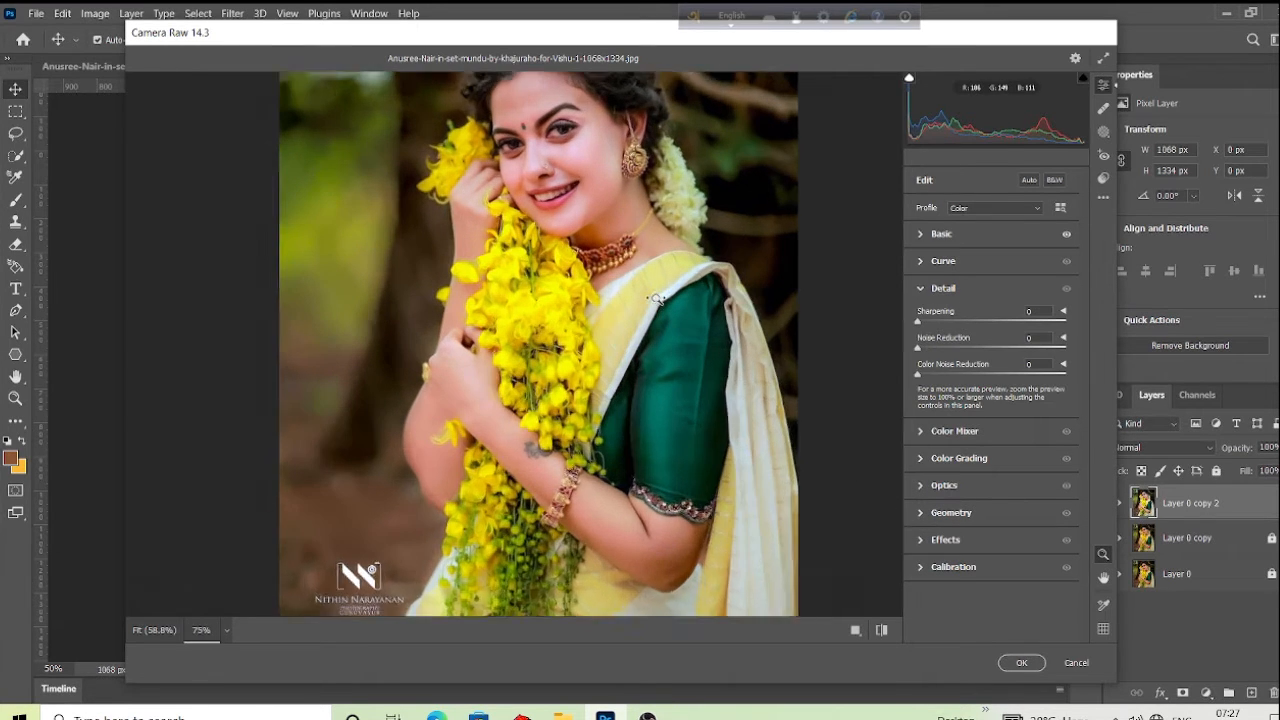
scroll(638, 312, up, 2)
drag(937, 350, 963, 348)
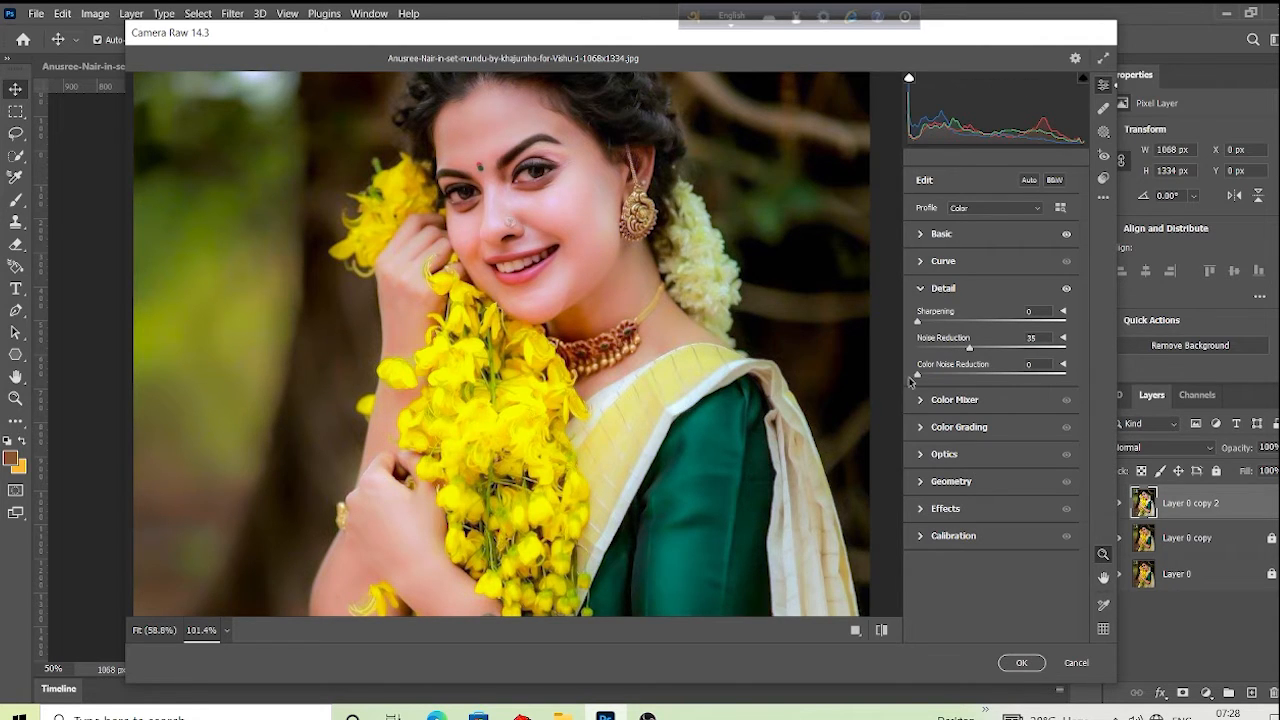
drag(918, 374, 944, 378)
drag(918, 311, 928, 339)
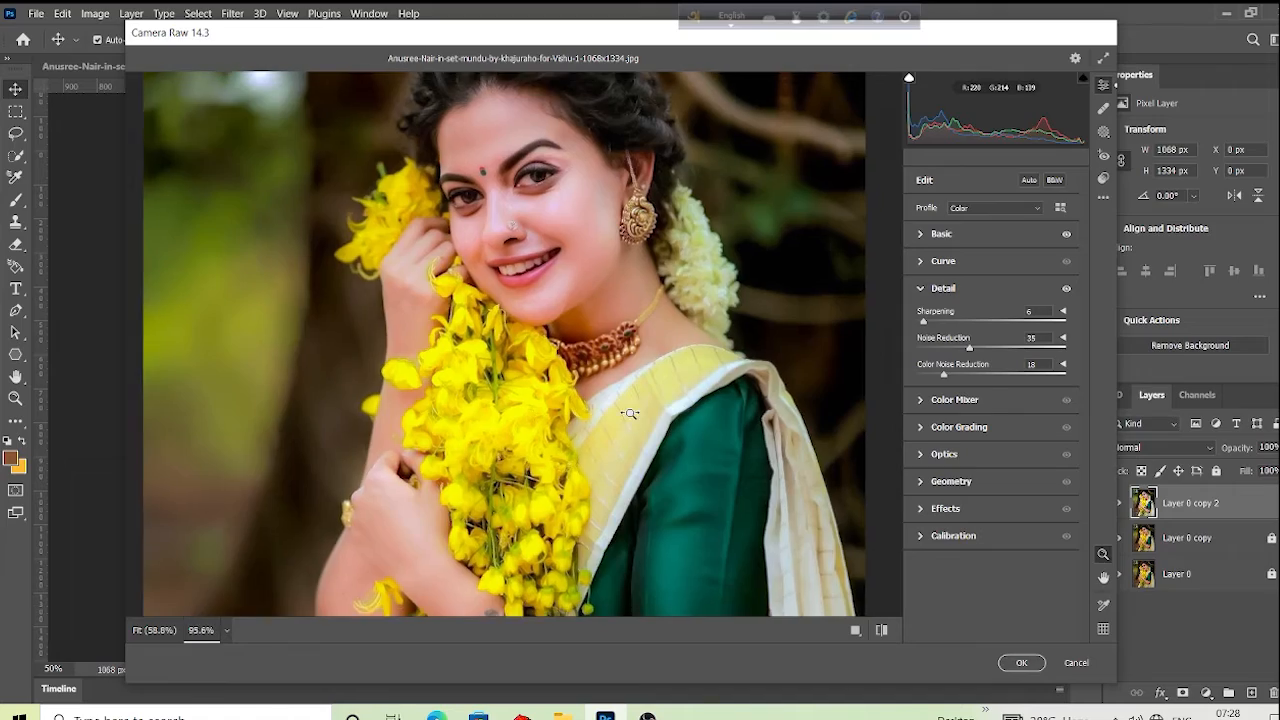
- Compare the whole portrait with its default Camera Raw settings, returning to the current settings
scroll(630, 420, down, 4)
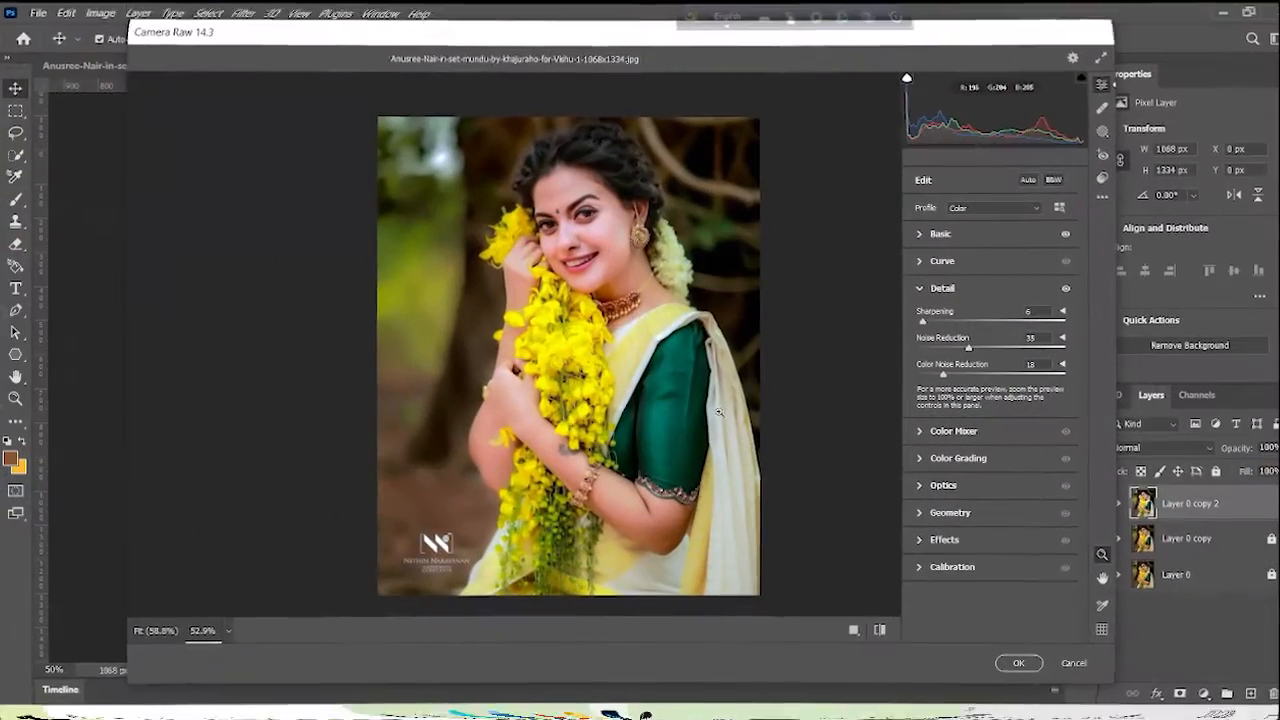
click(880, 630)
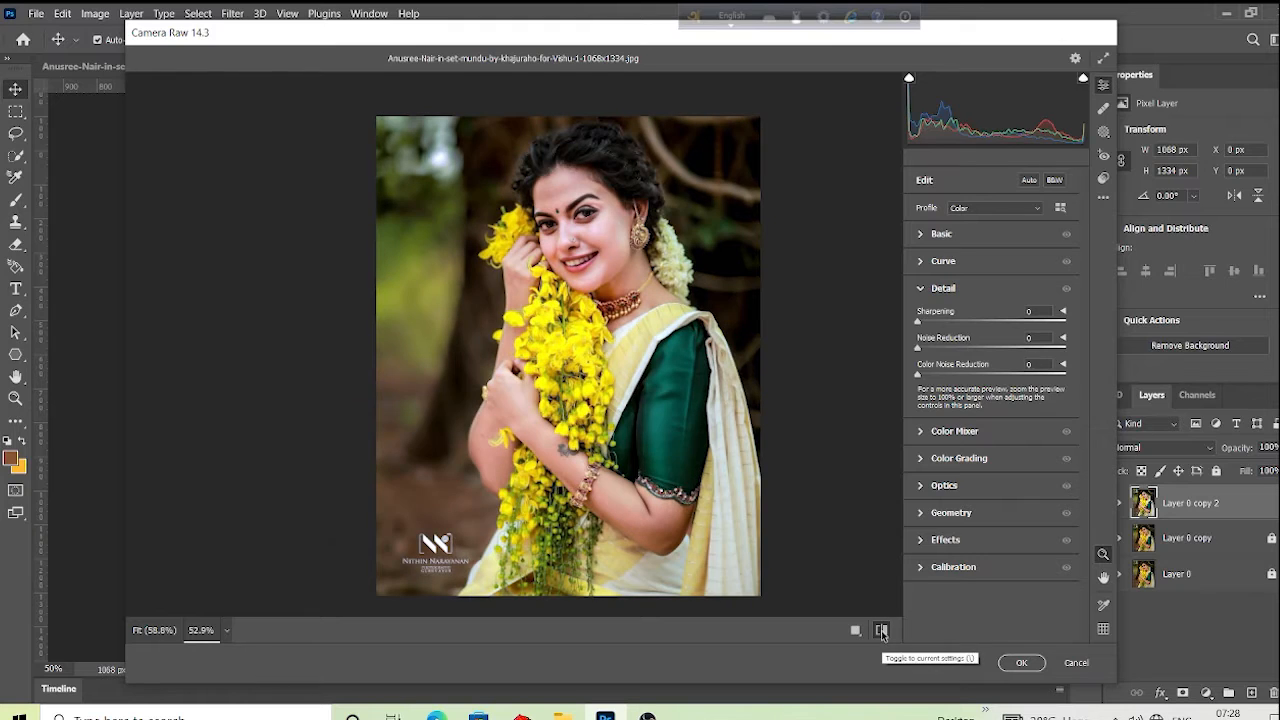
click(881, 631)
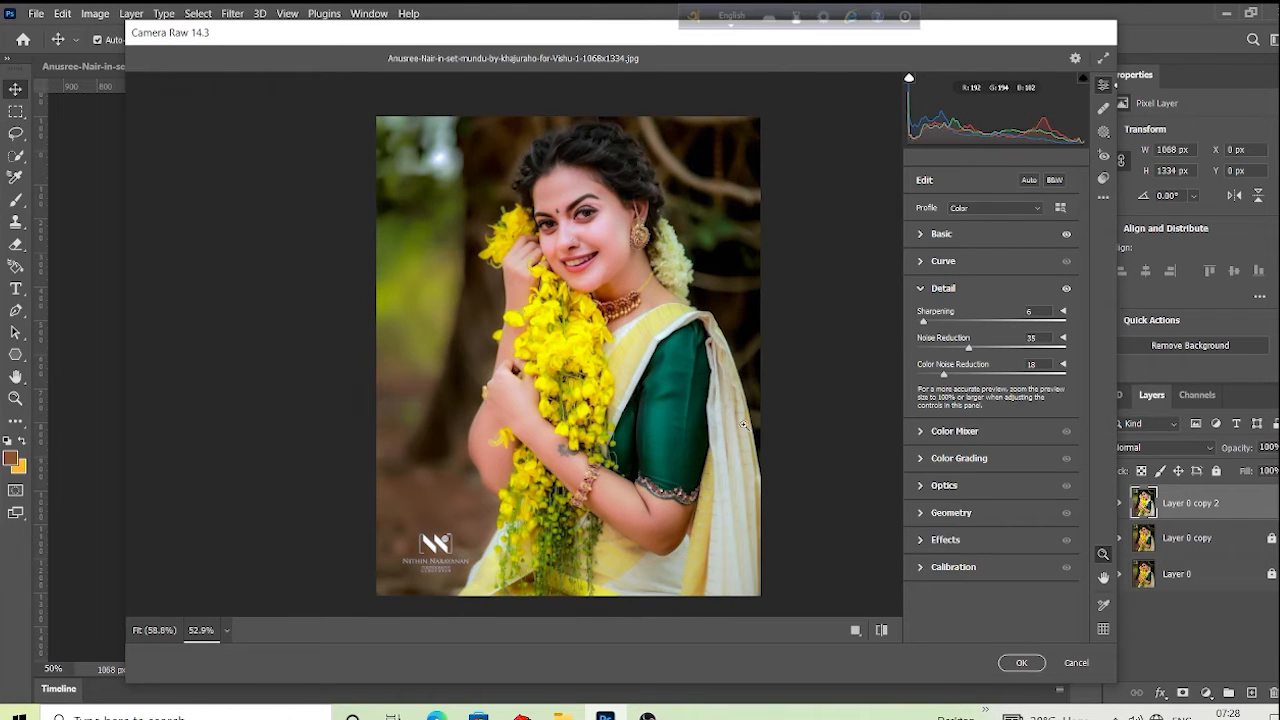
- In the Color Mixer, set the saturation of Greens, Aquas and Blues to -100 and of Purples to -19
click(931, 430)
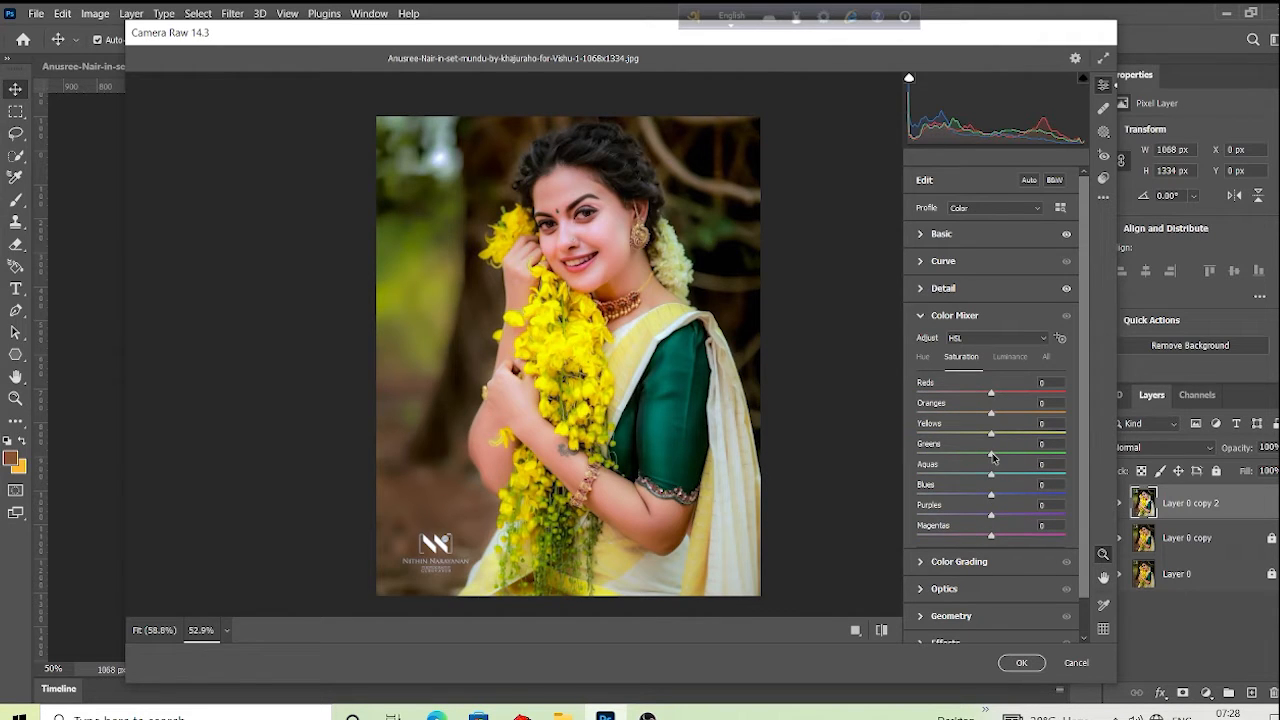
drag(992, 457, 842, 455)
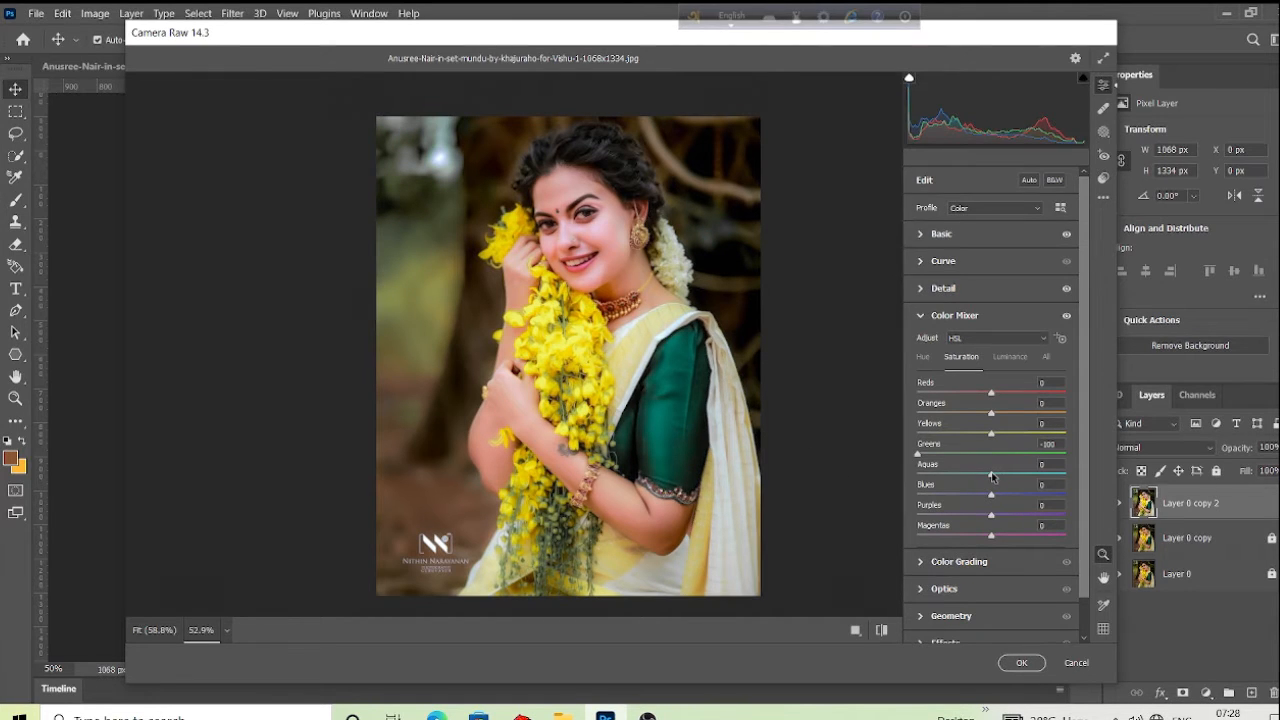
drag(994, 479, 839, 474)
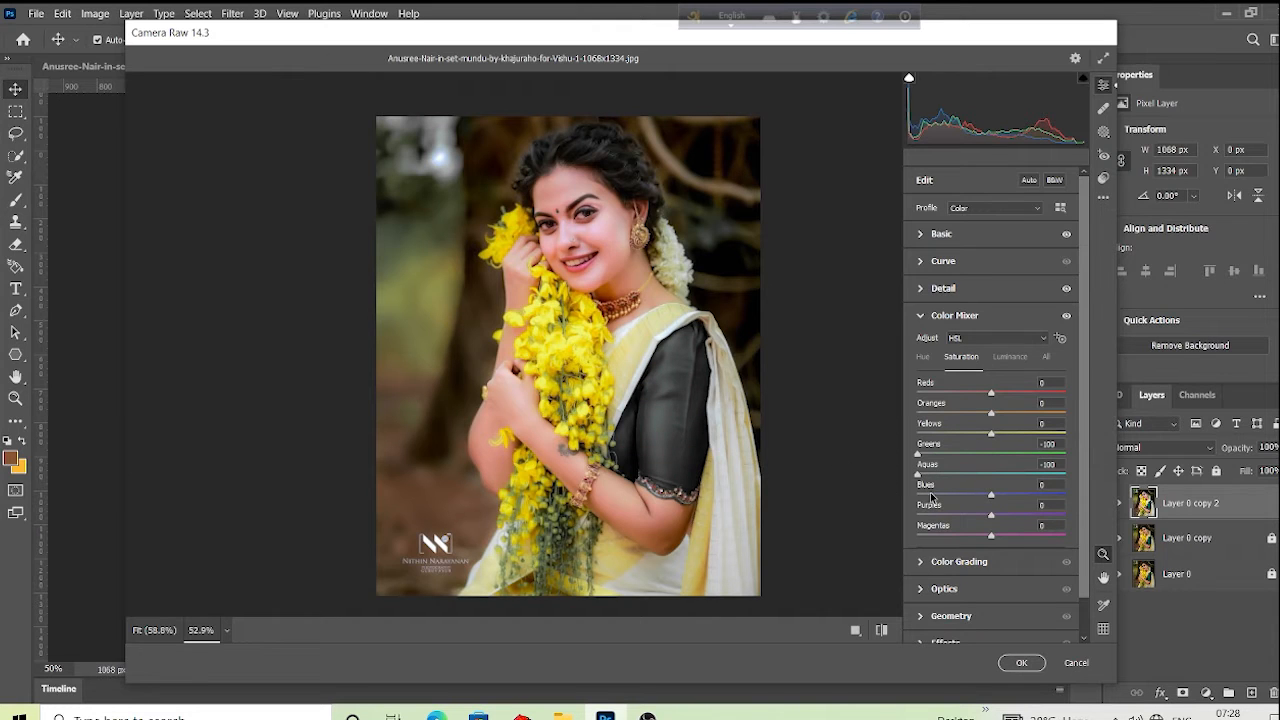
drag(991, 494, 862, 486)
mouse_move(992, 517)
mouse_down()
mouse_move(843, 506)
mouse_move(1104, 551)
mouse_move(988, 538)
mouse_up()
drag(976, 533, 977, 533)
- Try raising the Oranges saturation to +15 in the Color Mixer and reset that value
mouse_move(991, 416)
mouse_down()
mouse_move(965, 410)
mouse_move(1003, 424)
mouse_up()
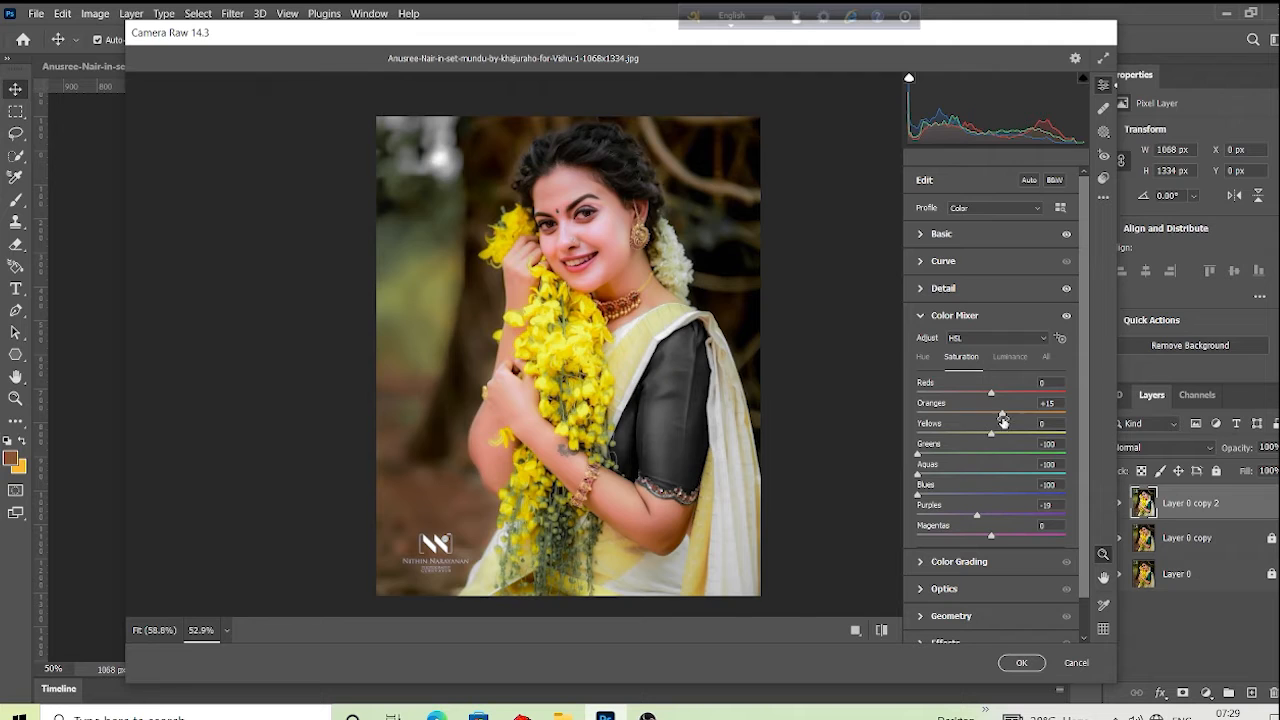
drag(1060, 402, 1012, 404)
double_click(1005, 409)
- Set the Color Mixer luminance of Greens and Aquas to -100, Blues to -50 and Purples to +2
click(1012, 358)
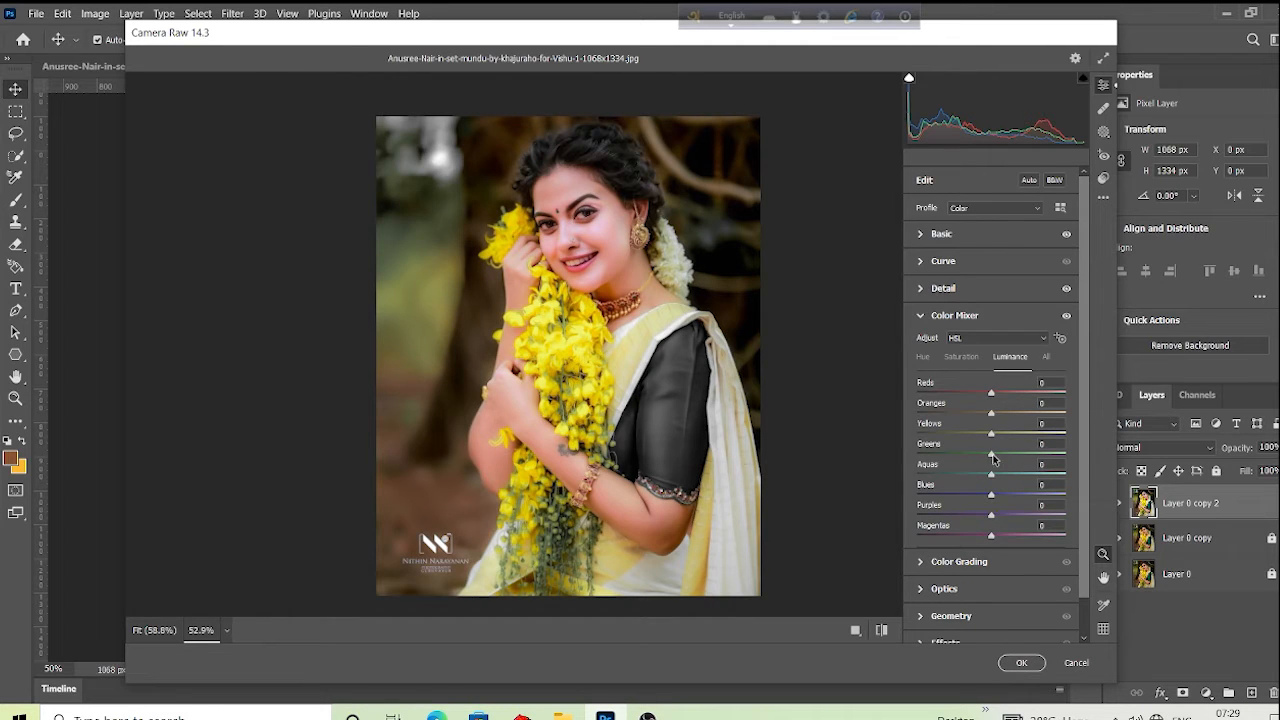
drag(993, 458, 890, 447)
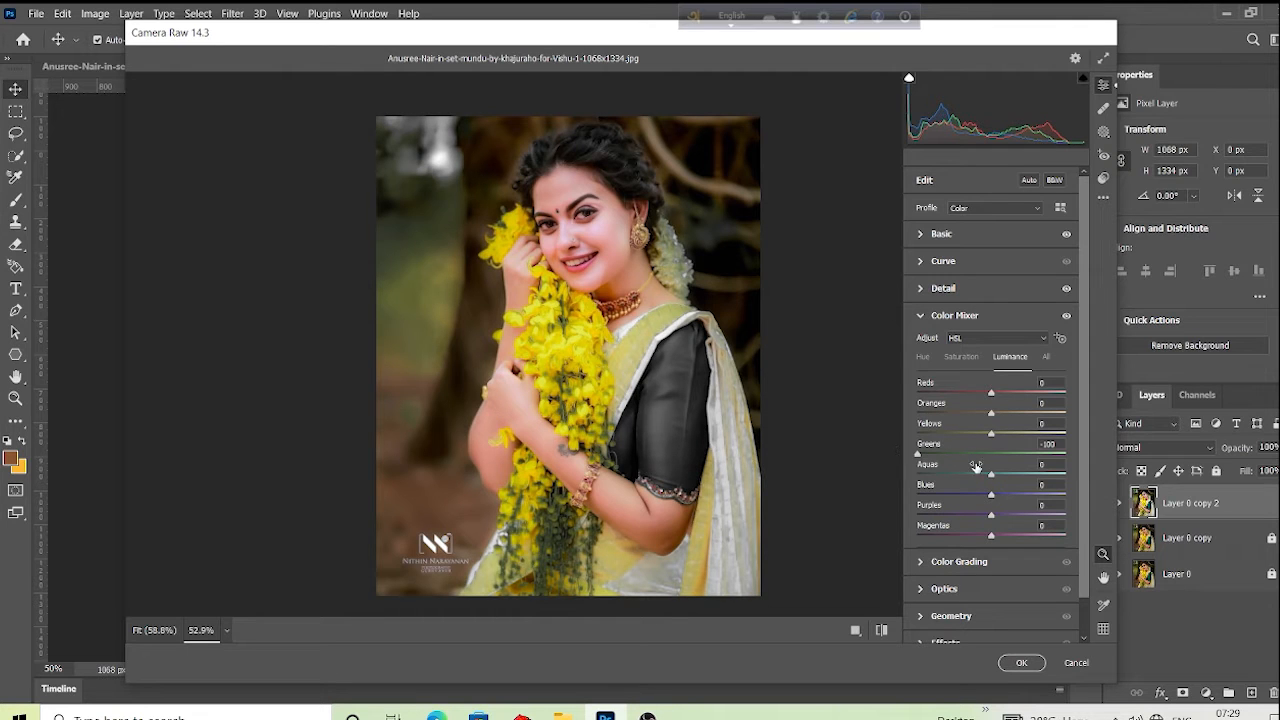
drag(987, 474, 900, 482)
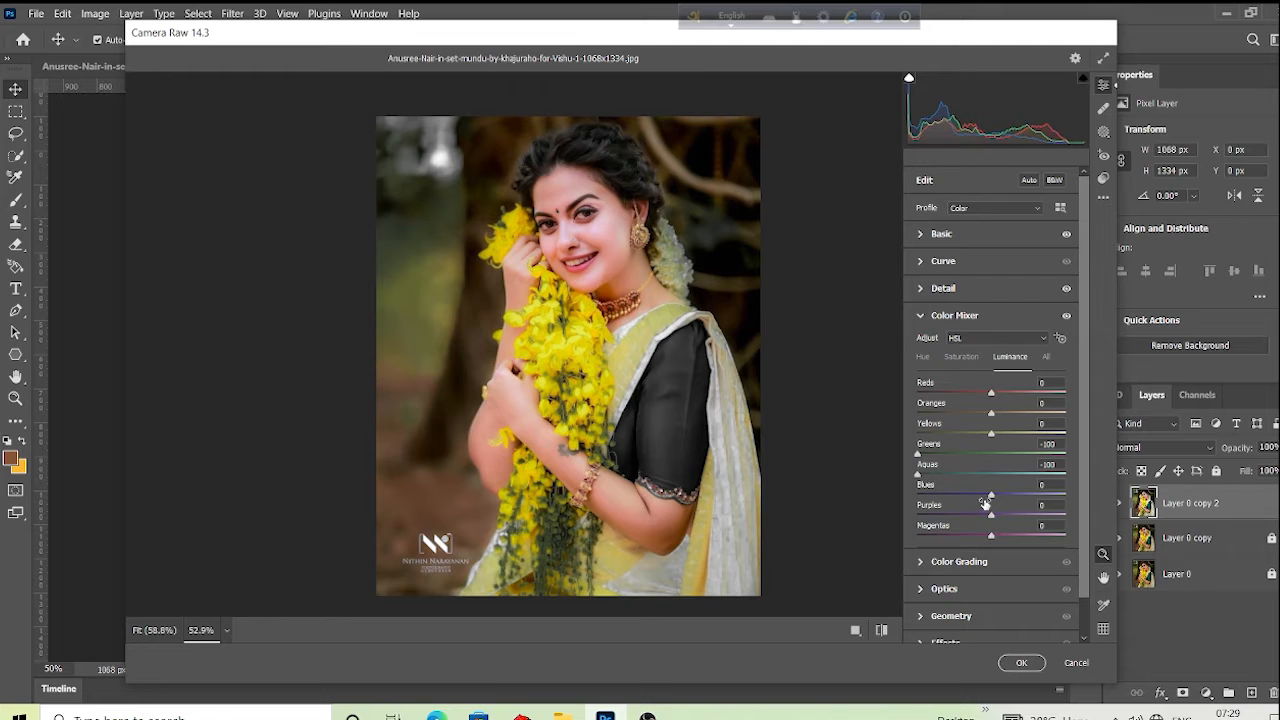
drag(990, 493, 953, 505)
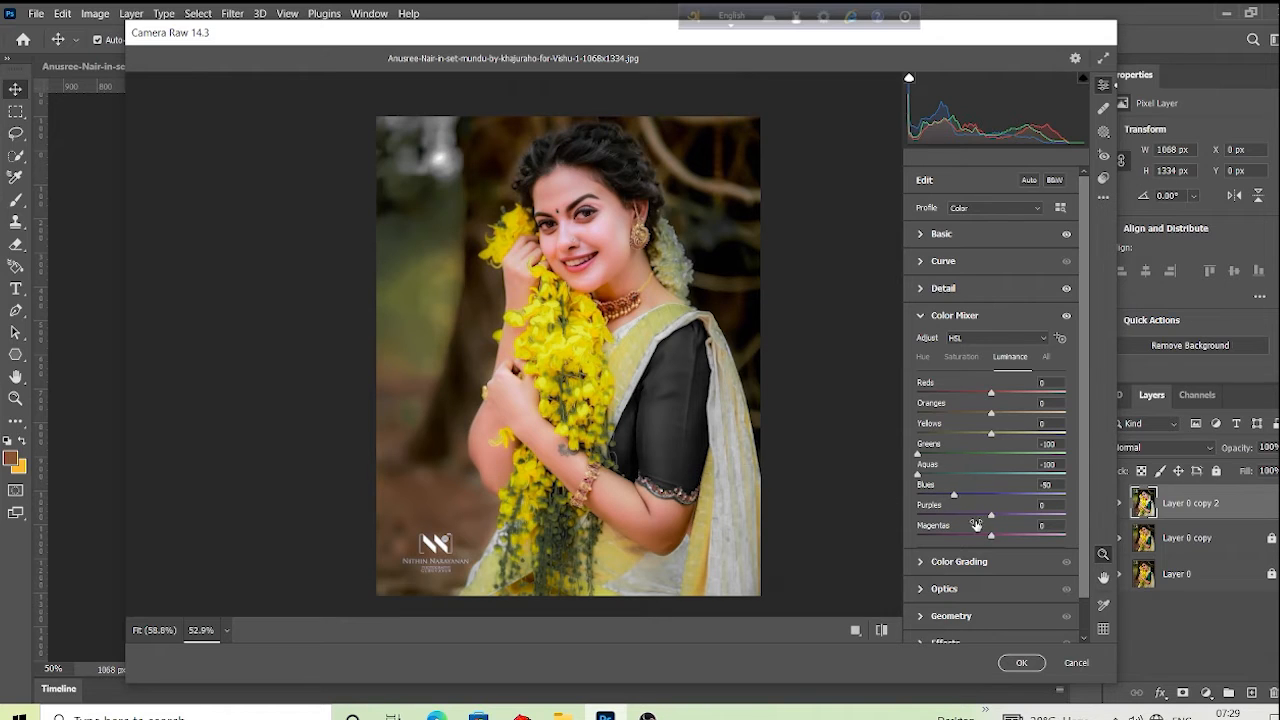
mouse_move(991, 516)
mouse_down()
mouse_move(952, 514)
mouse_move(993, 515)
mouse_up()
- Try a Yellows luminance of -99 in the Color Mixer and reset it to 0
drag(991, 436, 920, 440)
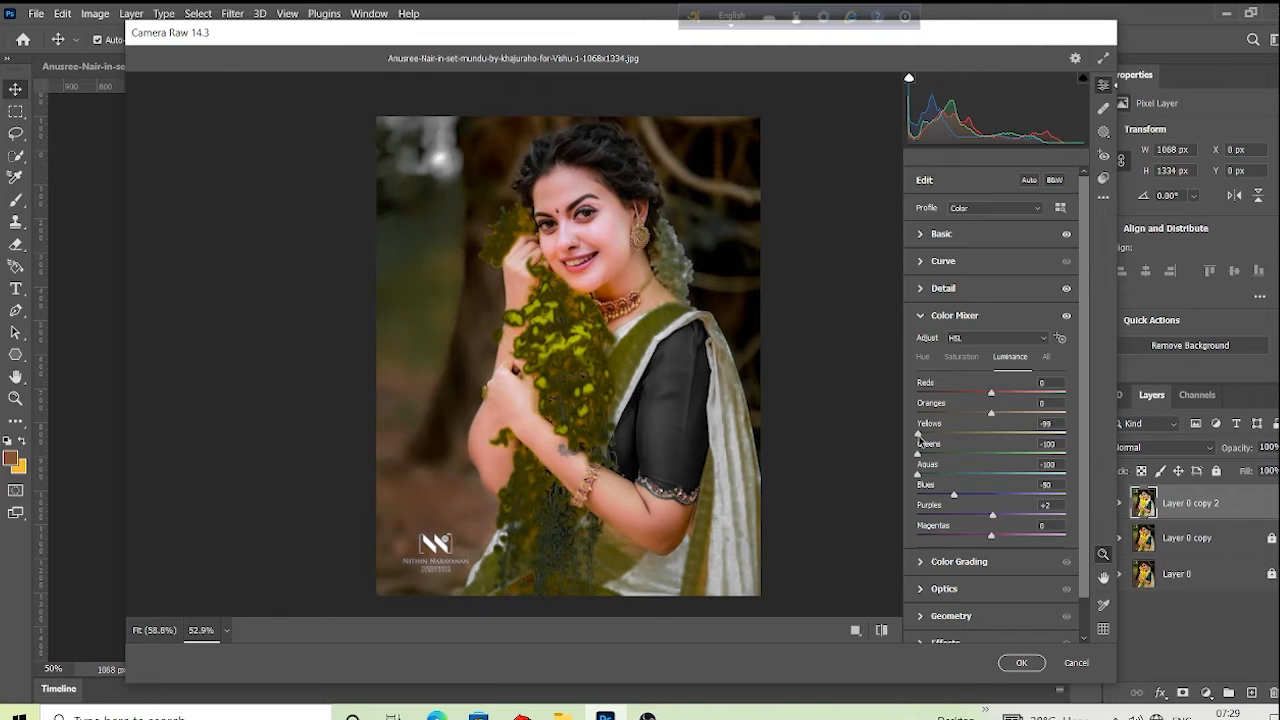
double_click(919, 437)
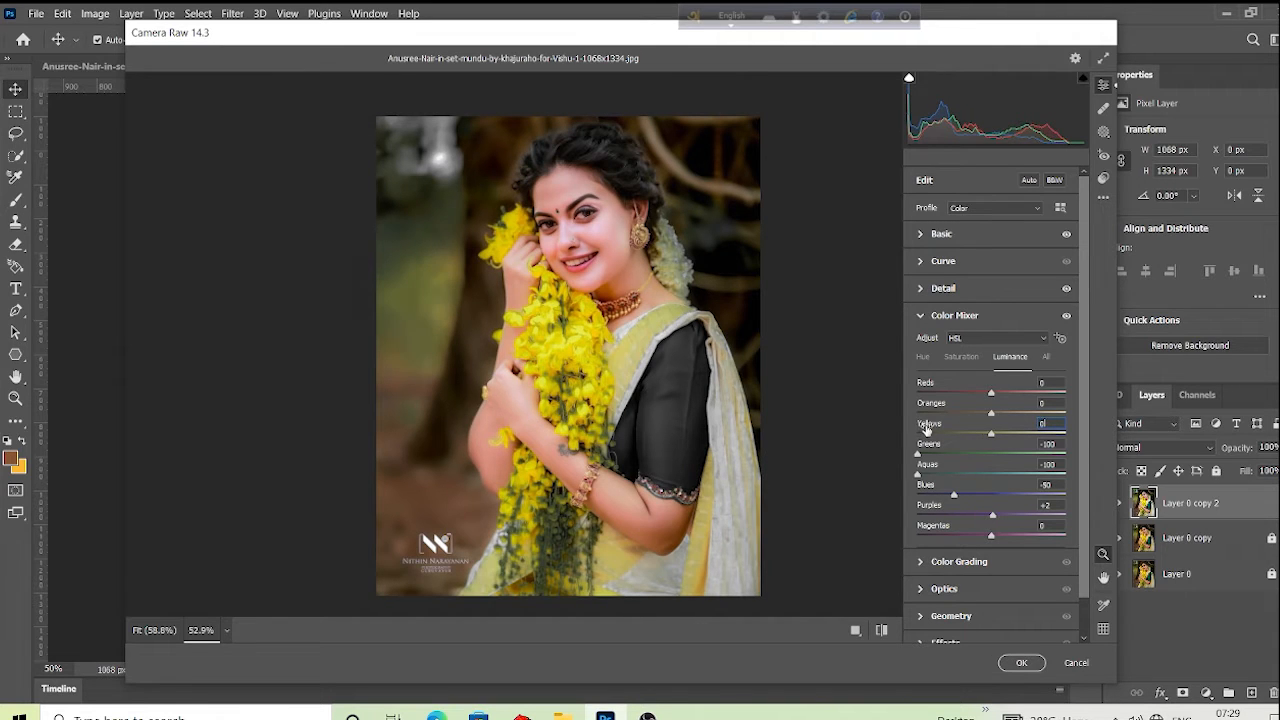
- Raise the Yellows saturation to +6 in the Color Mixer
click(962, 357)
mouse_move(994, 436)
mouse_down()
mouse_move(1017, 437)
mouse_move(1003, 450)
mouse_move(975, 444)
mouse_move(997, 446)
mouse_up()
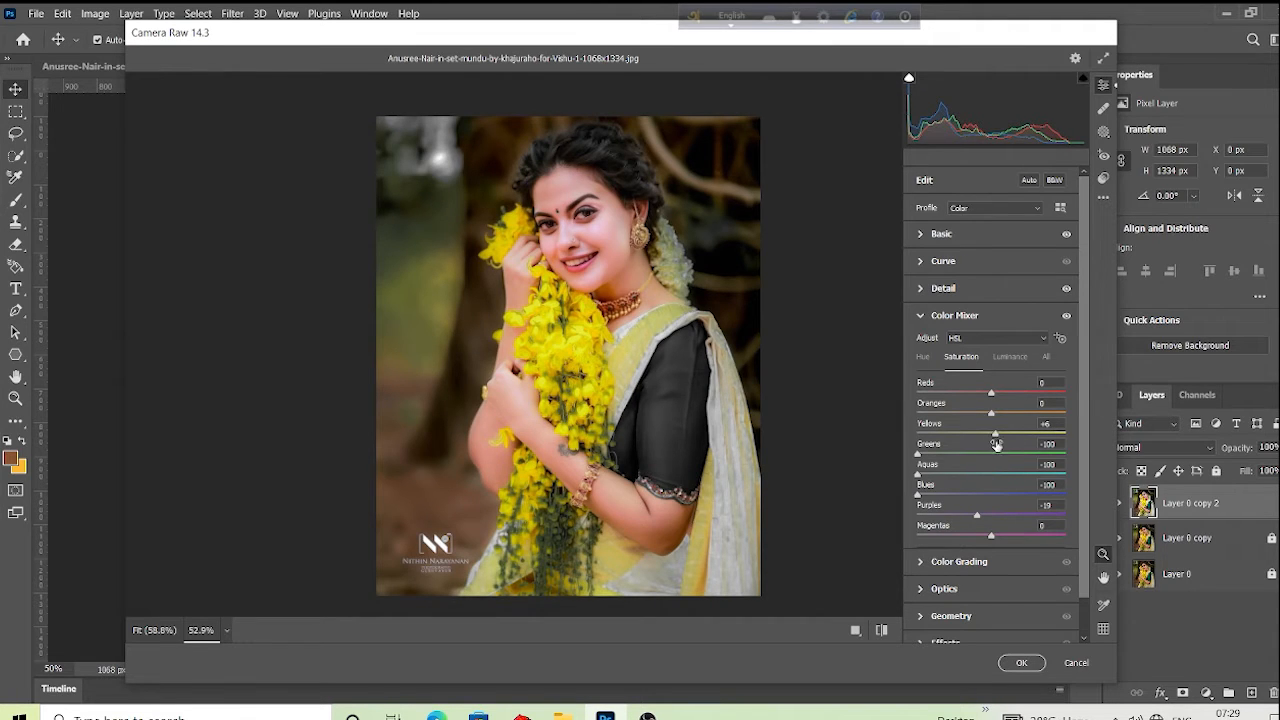
- In Color Grading, try a yellow global tint with hue 61 and saturation 24, set luminance to +2 and return saturation to 0
scroll(992, 469, down, 1)
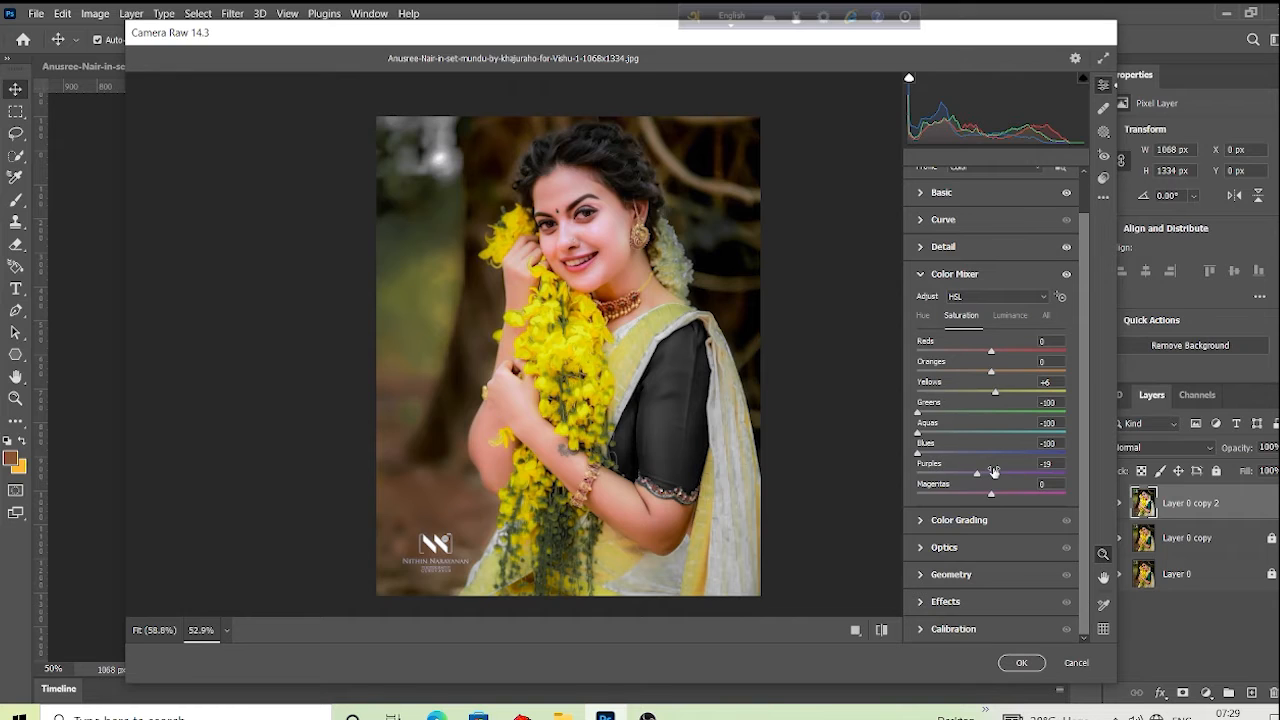
click(926, 521)
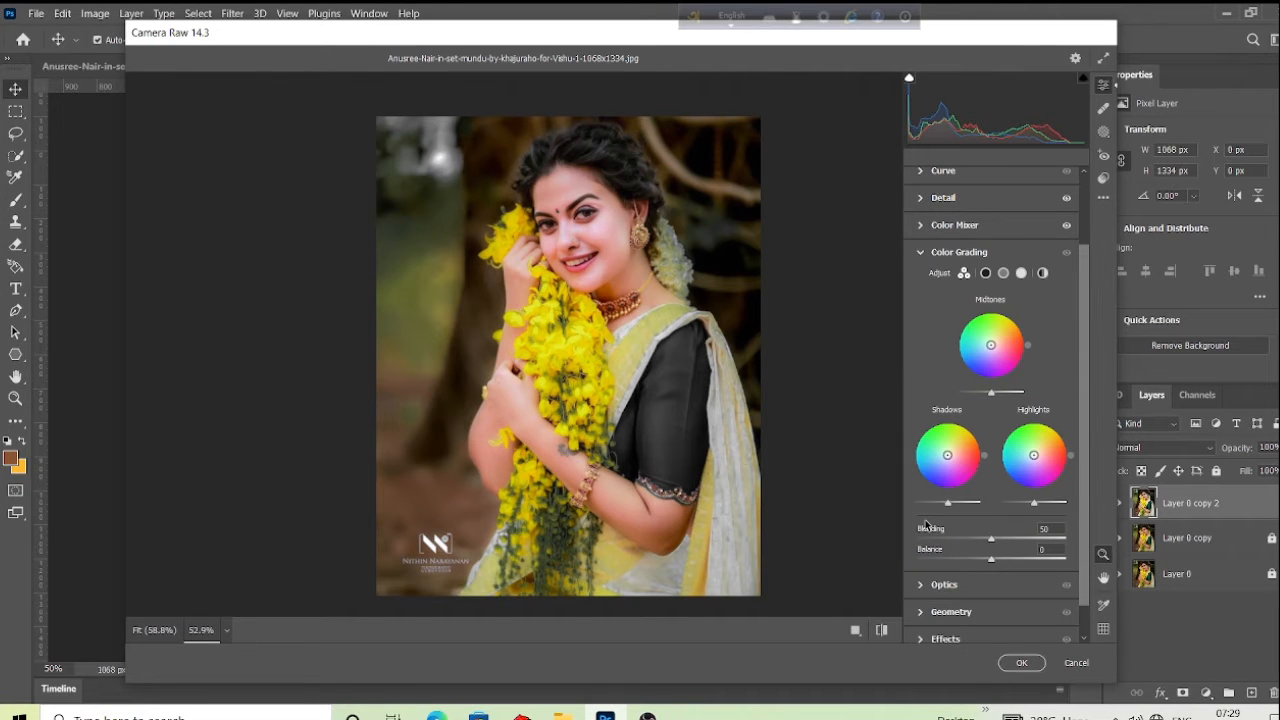
click(1065, 254)
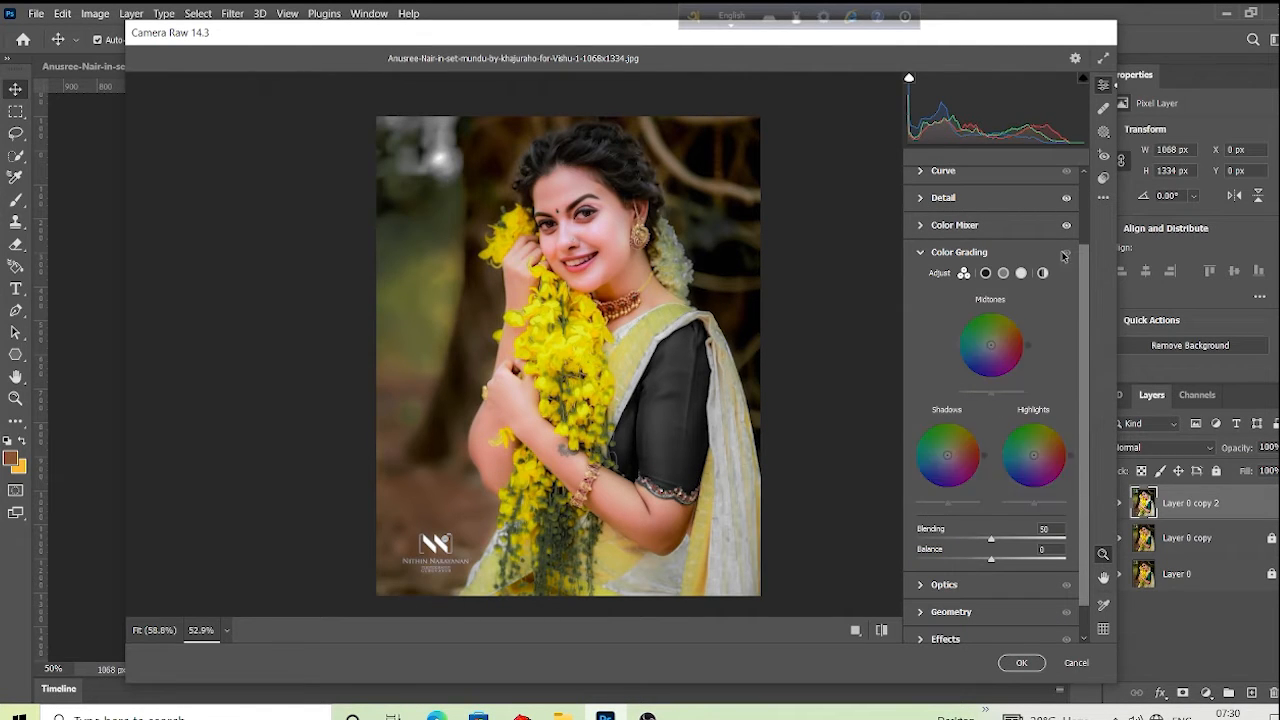
click(1043, 276)
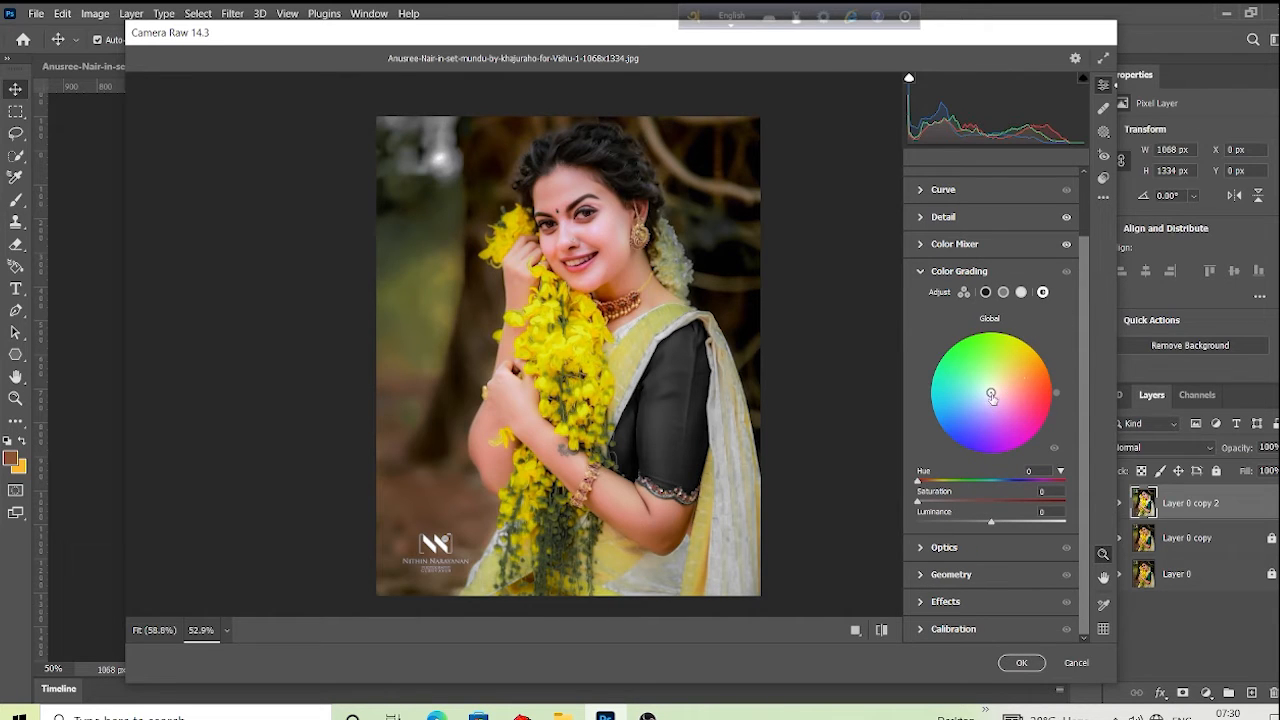
drag(991, 392, 994, 387)
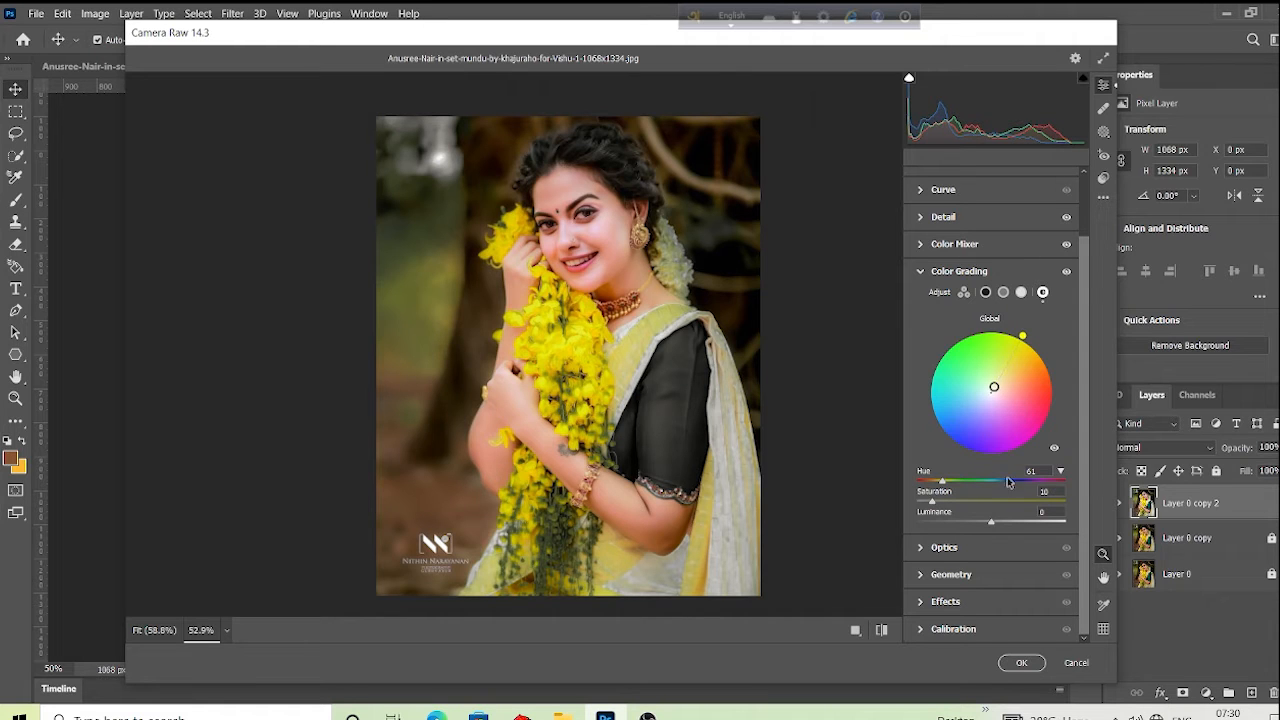
drag(991, 521, 955, 527)
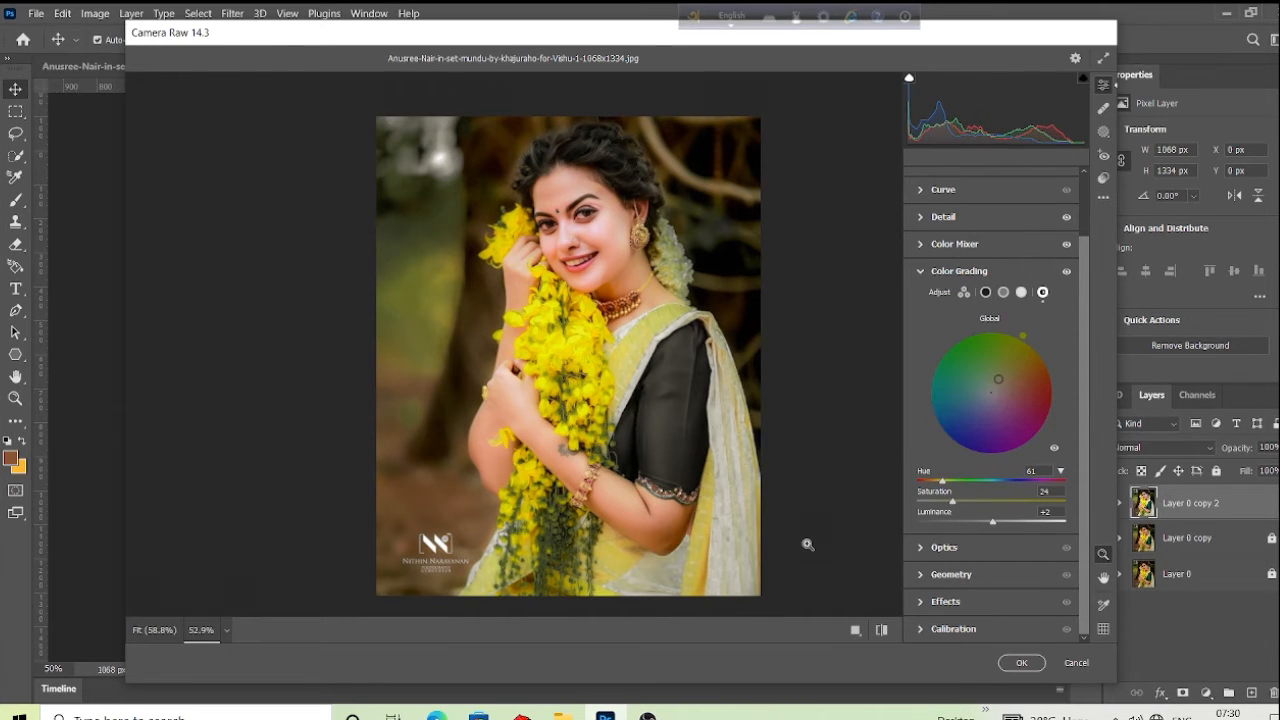
drag(953, 504, 914, 505)
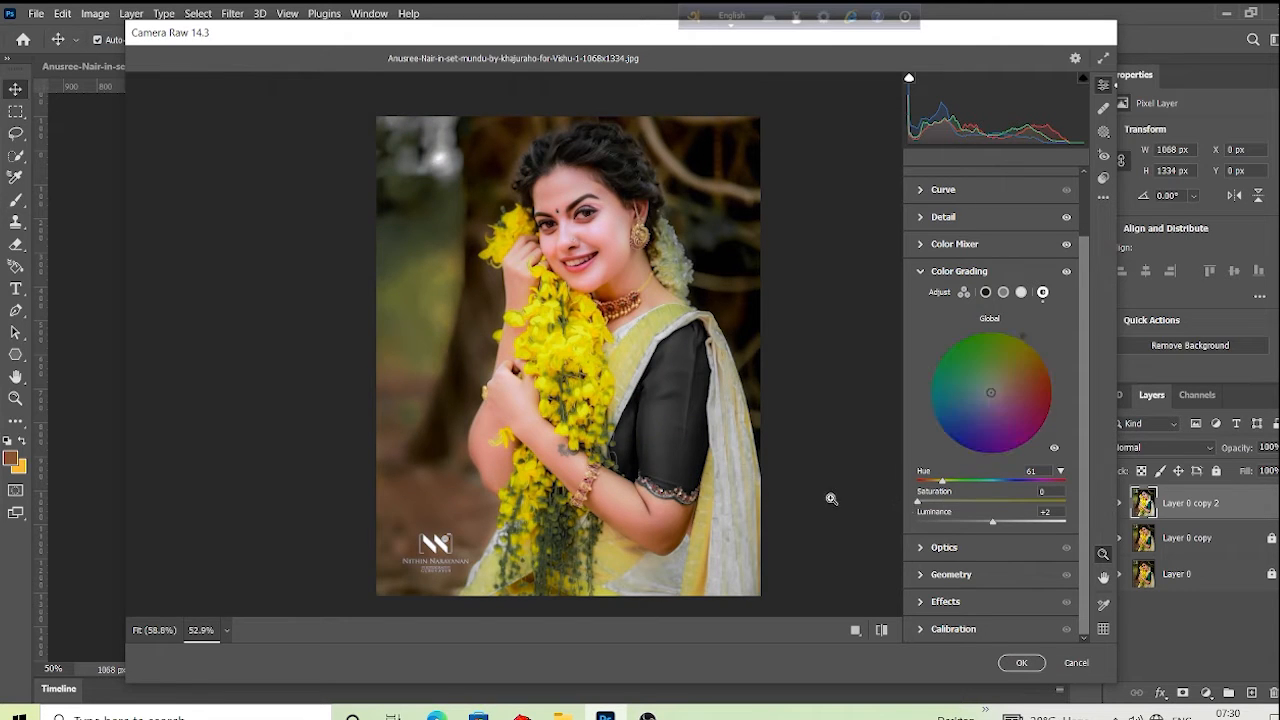
- Darken the photo's edges with an Optics vignette of -70 and an Effects vignetting of -22
click(920, 549)
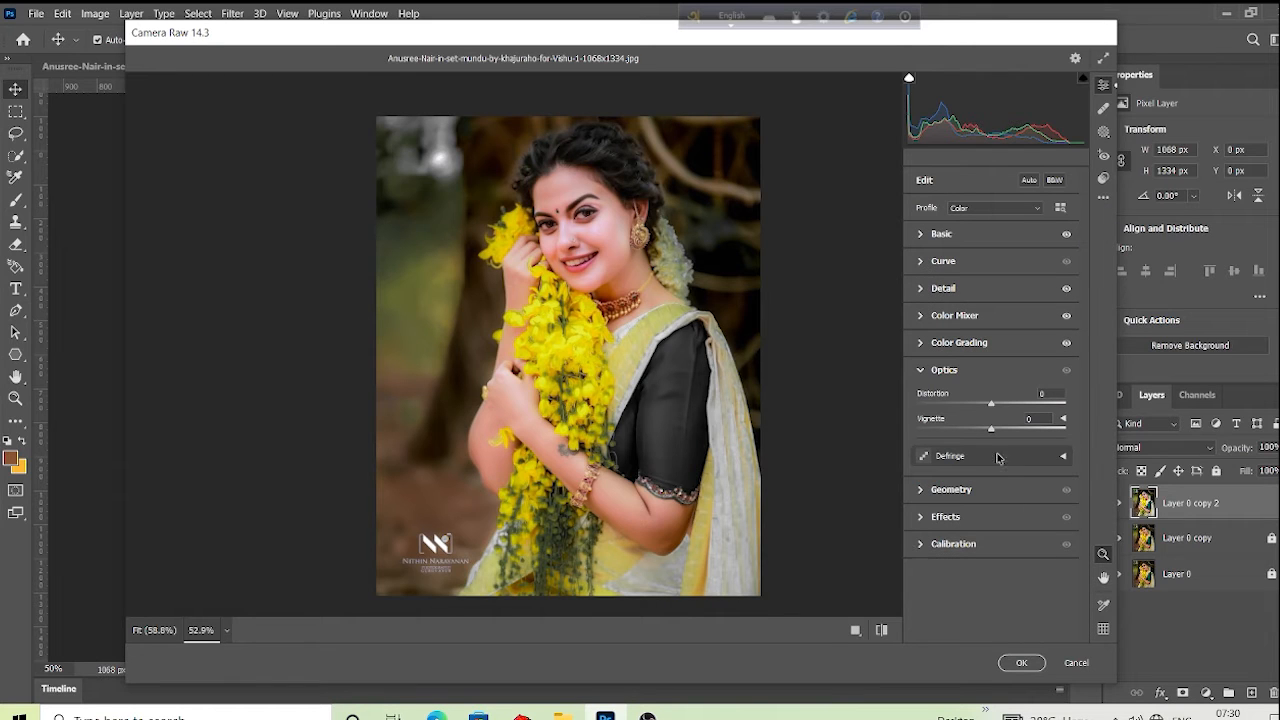
drag(992, 430, 940, 432)
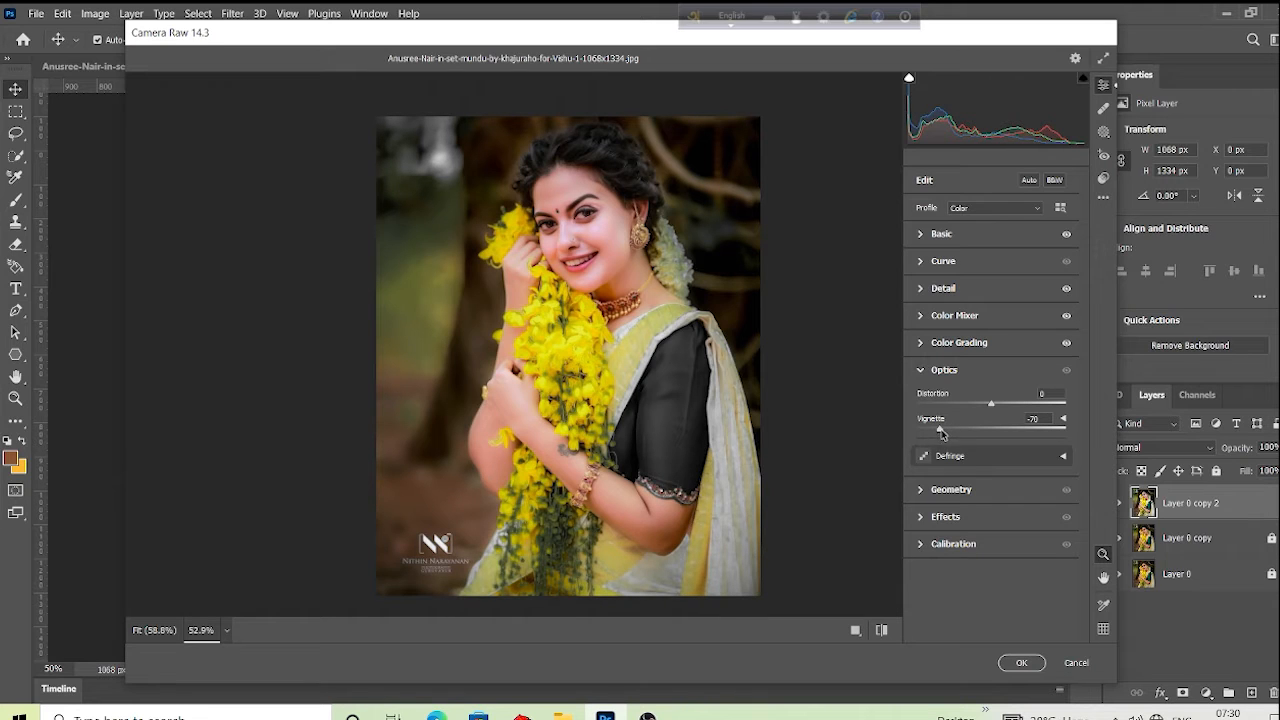
click(929, 517)
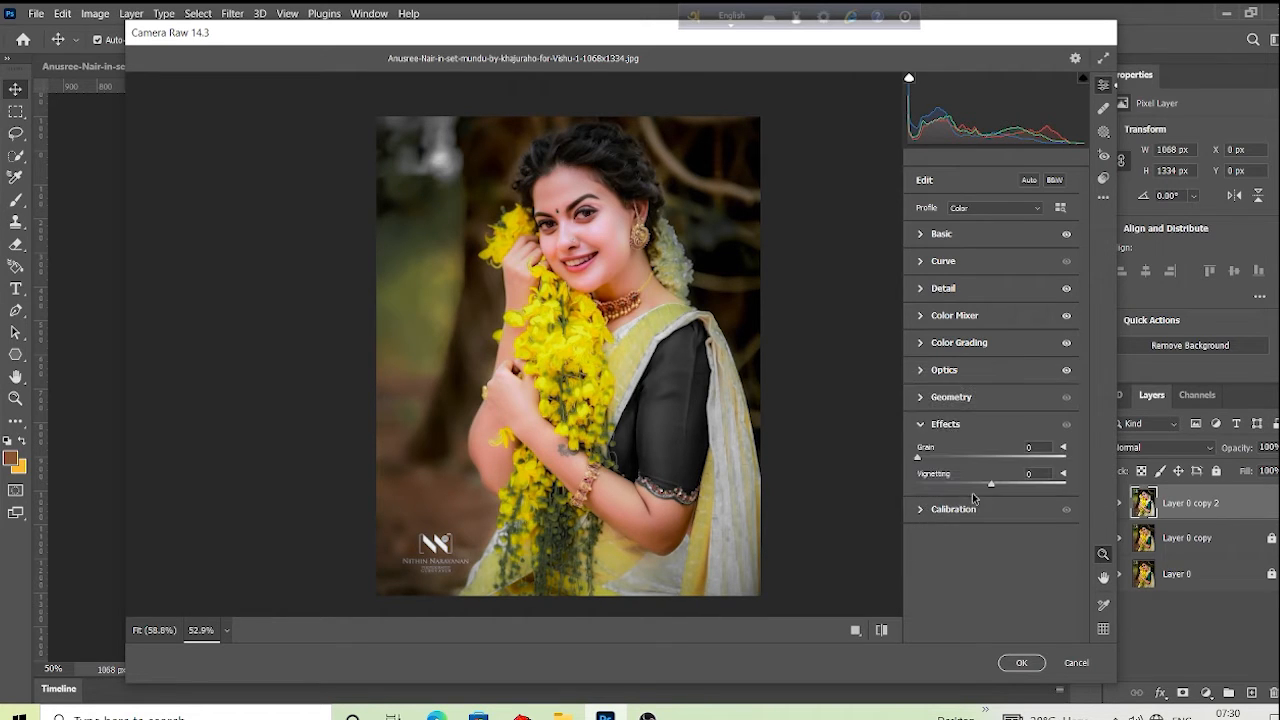
drag(993, 484, 977, 492)
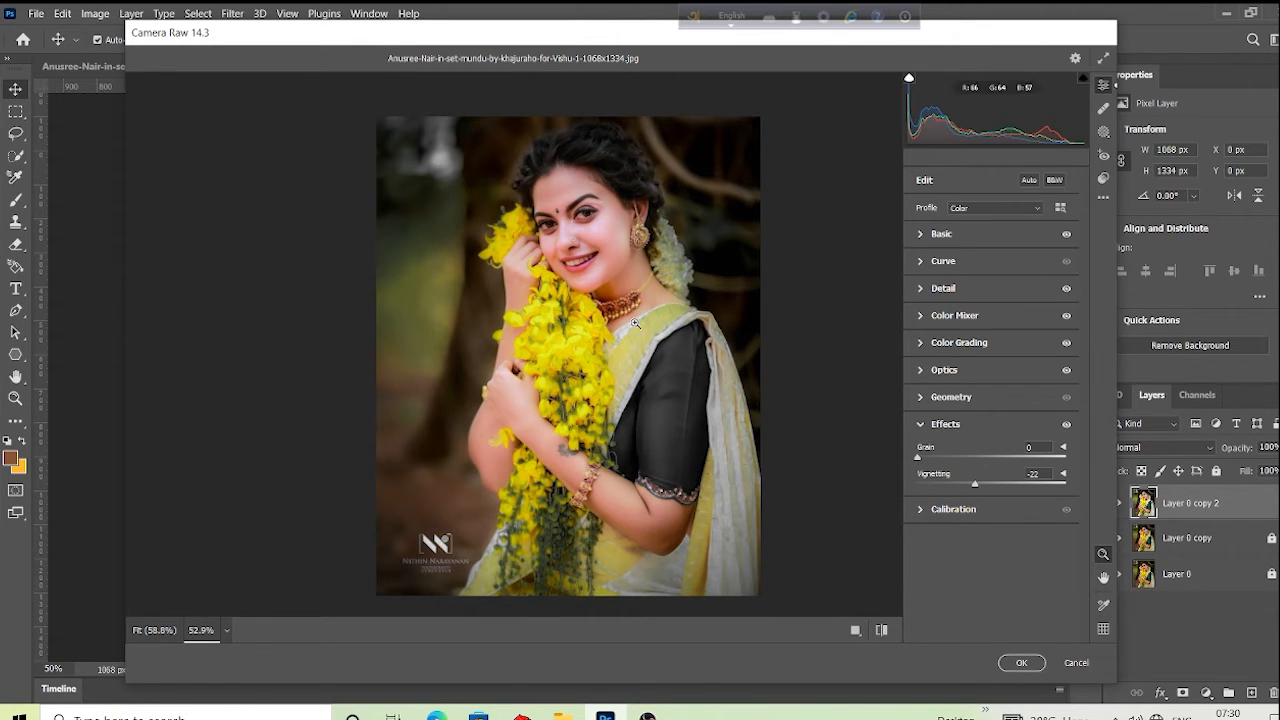
- Save the current Camera Raw adjustments as a user preset named 111 with the default subset of settings
click(1104, 199)
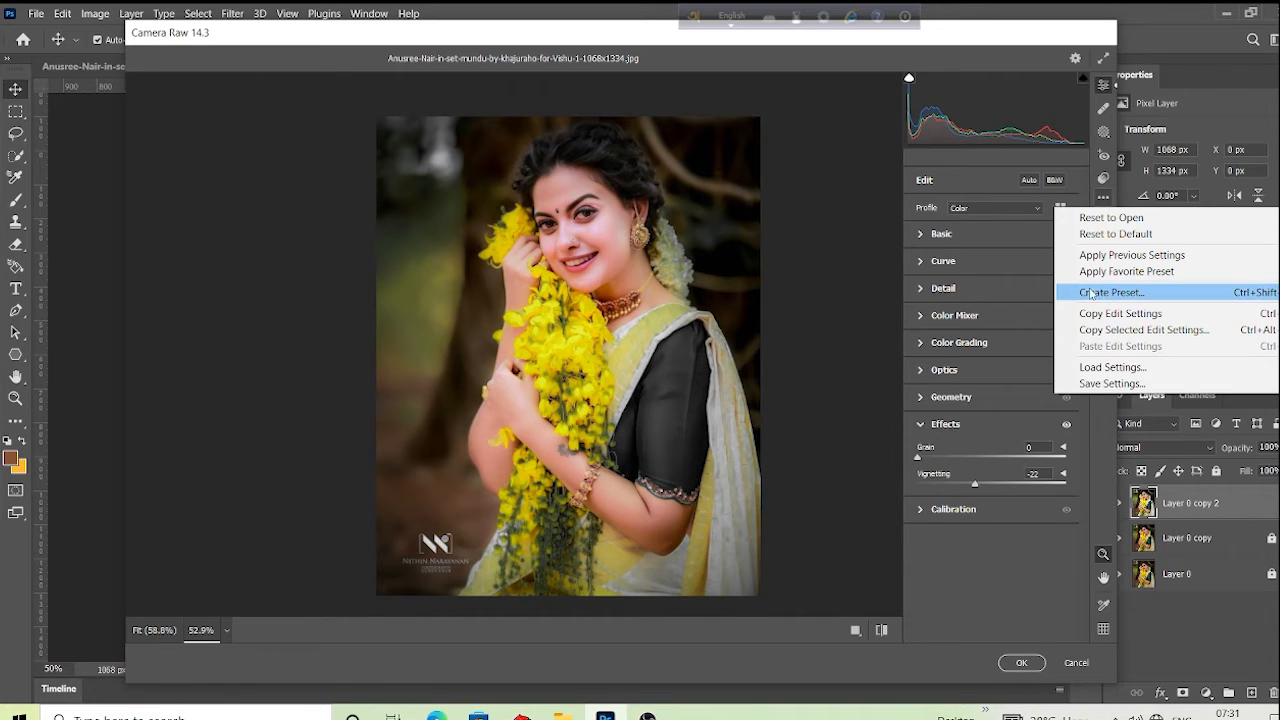
click(1133, 294)
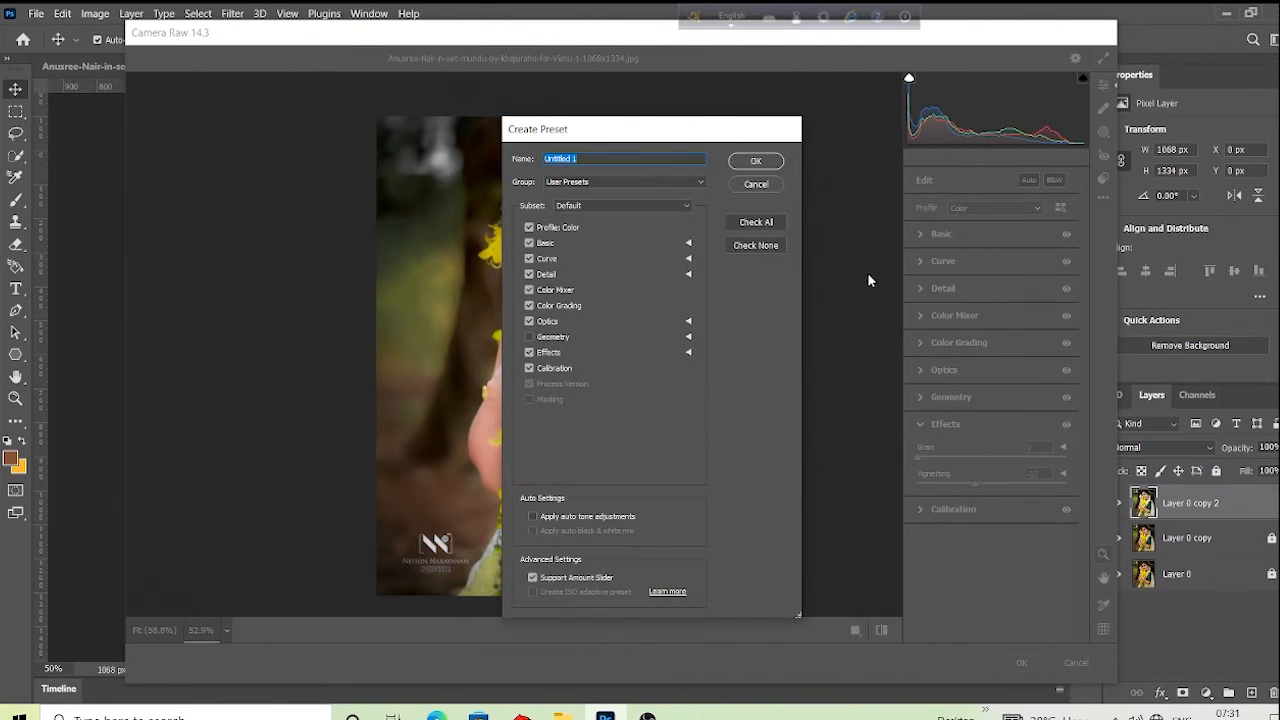
click(609, 157)
drag(547, 160, 519, 170)
key(BackSpace)
text(1)
click(760, 163)
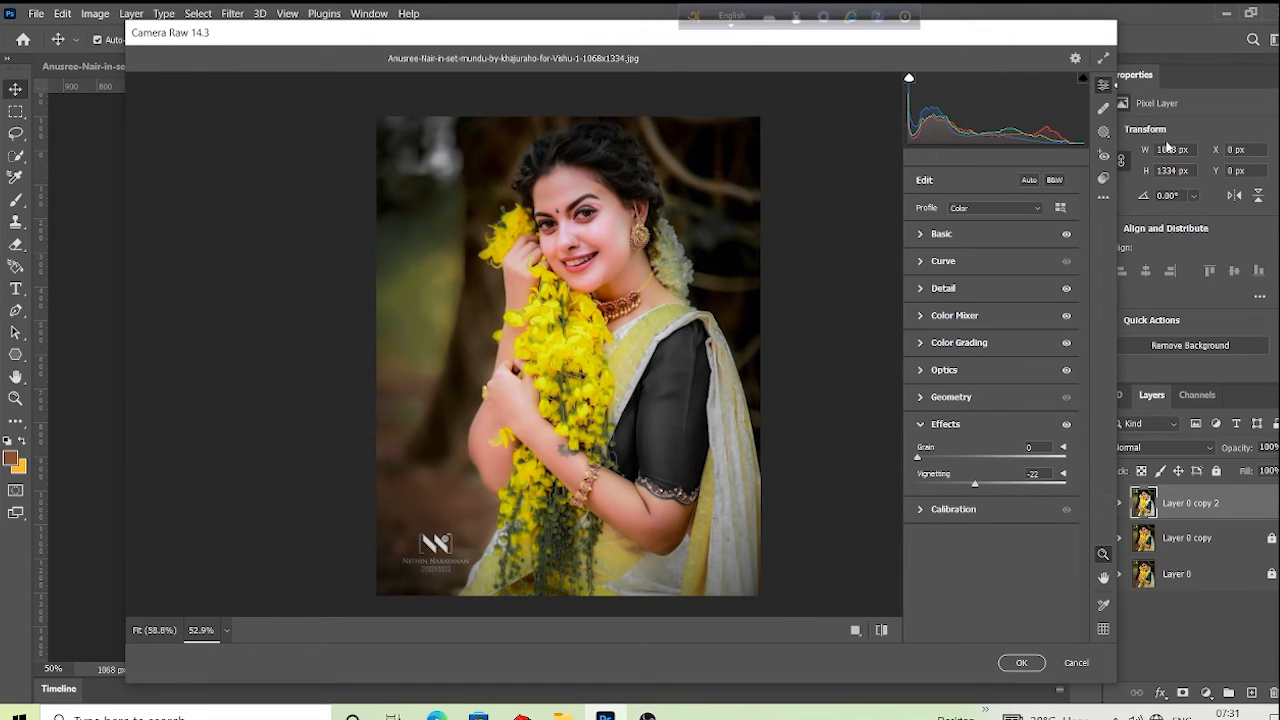
- Apply the user preset 111 to the portrait and commit the Camera Raw Filter
click(1104, 178)
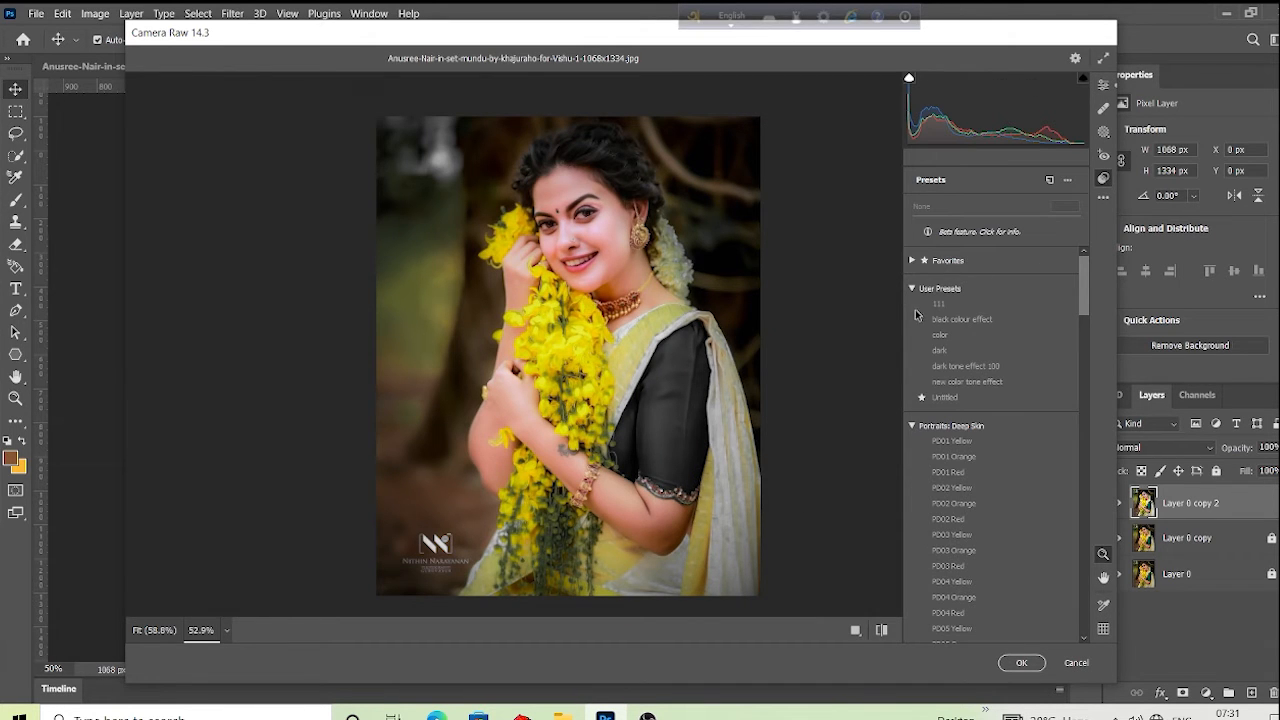
click(957, 305)
click(955, 305)
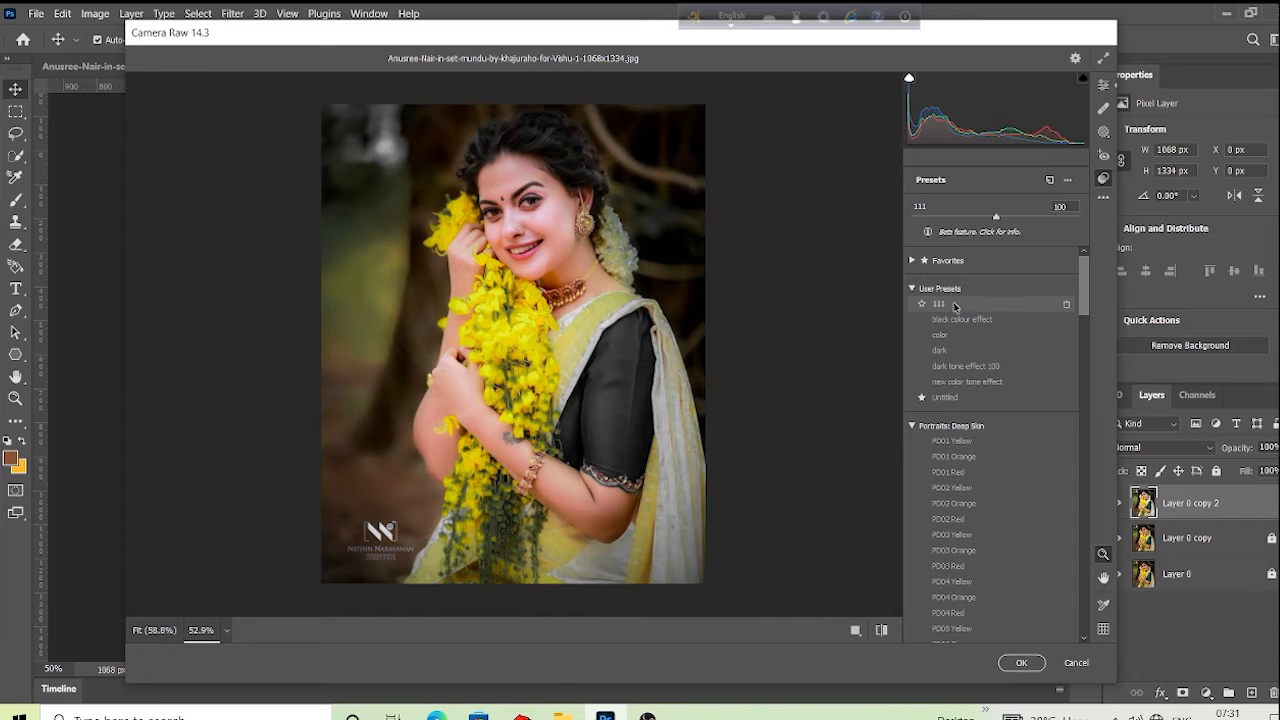
click(1022, 663)
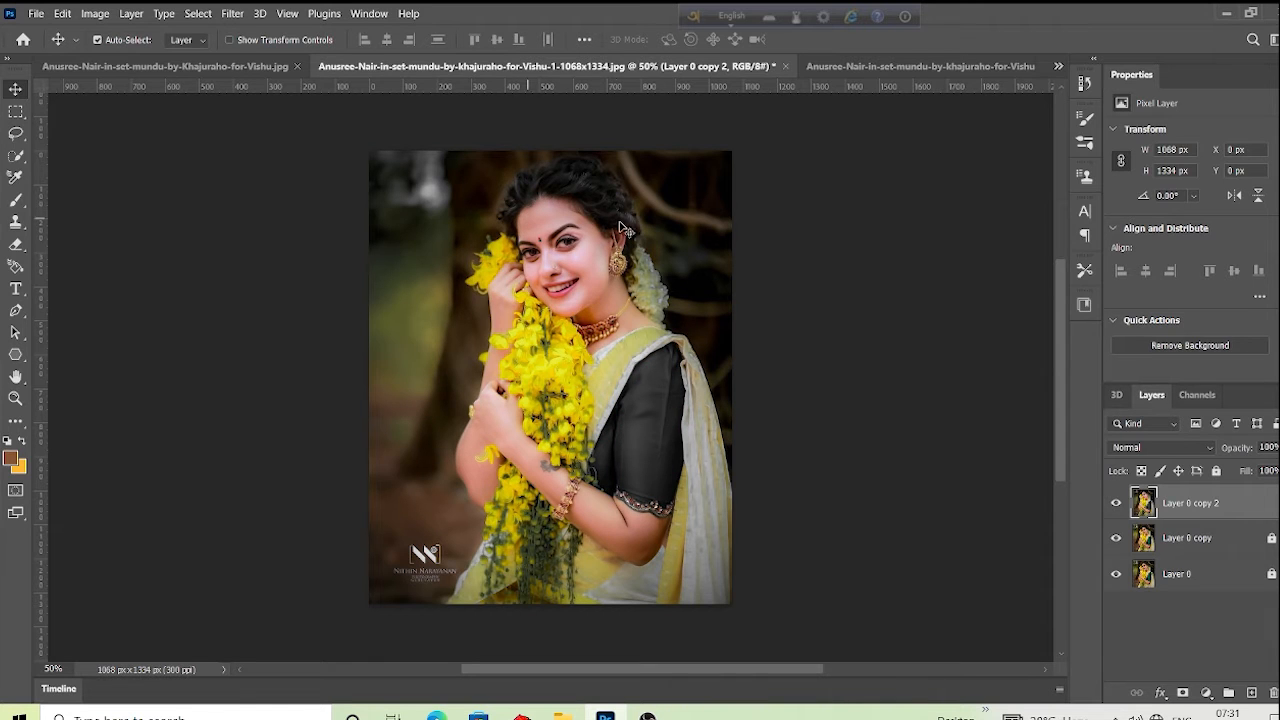
- Switch to the open 1068x1335 portrait, unlock its background layer and duplicate Layer 0
click(853, 63)
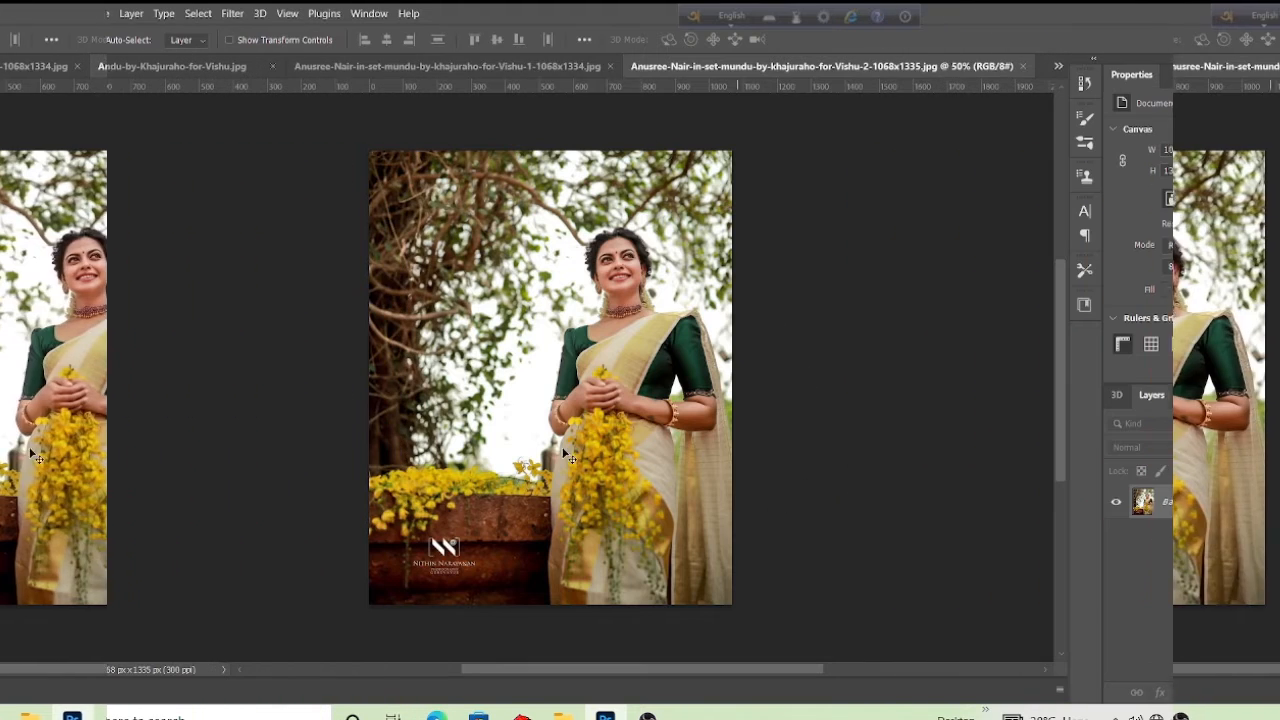
click(1272, 503)
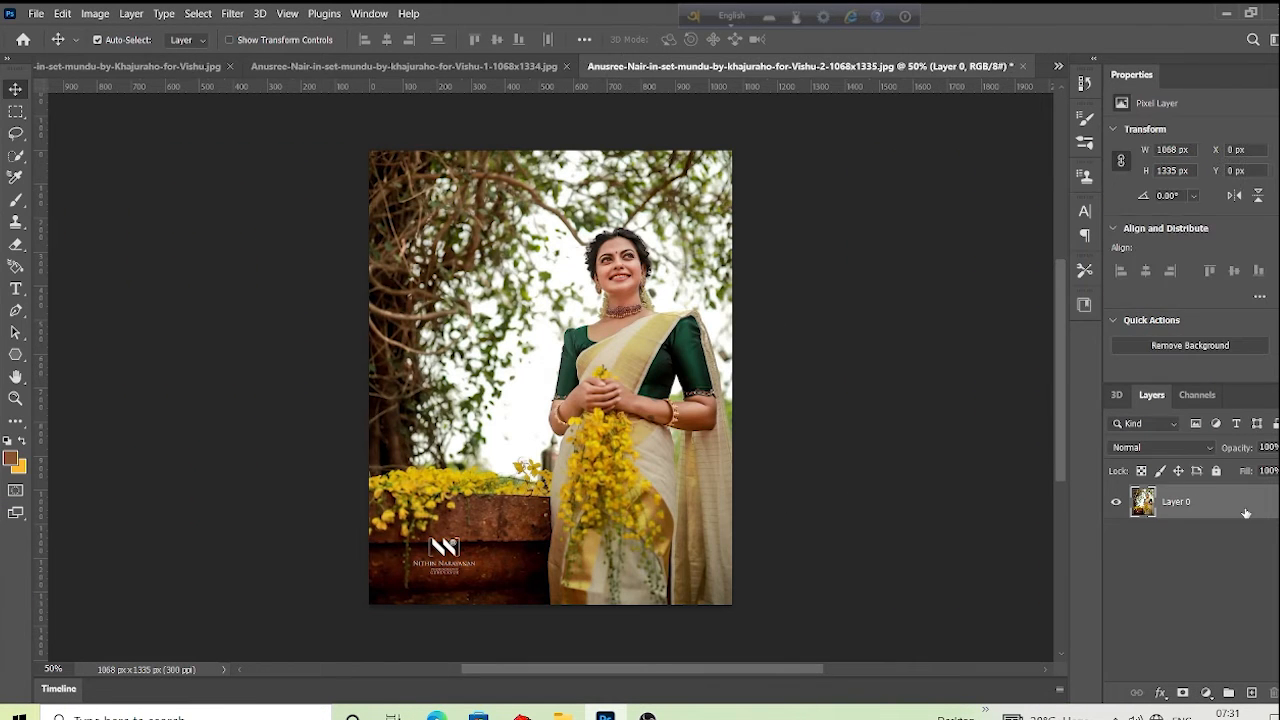
drag(1185, 502, 1228, 692)
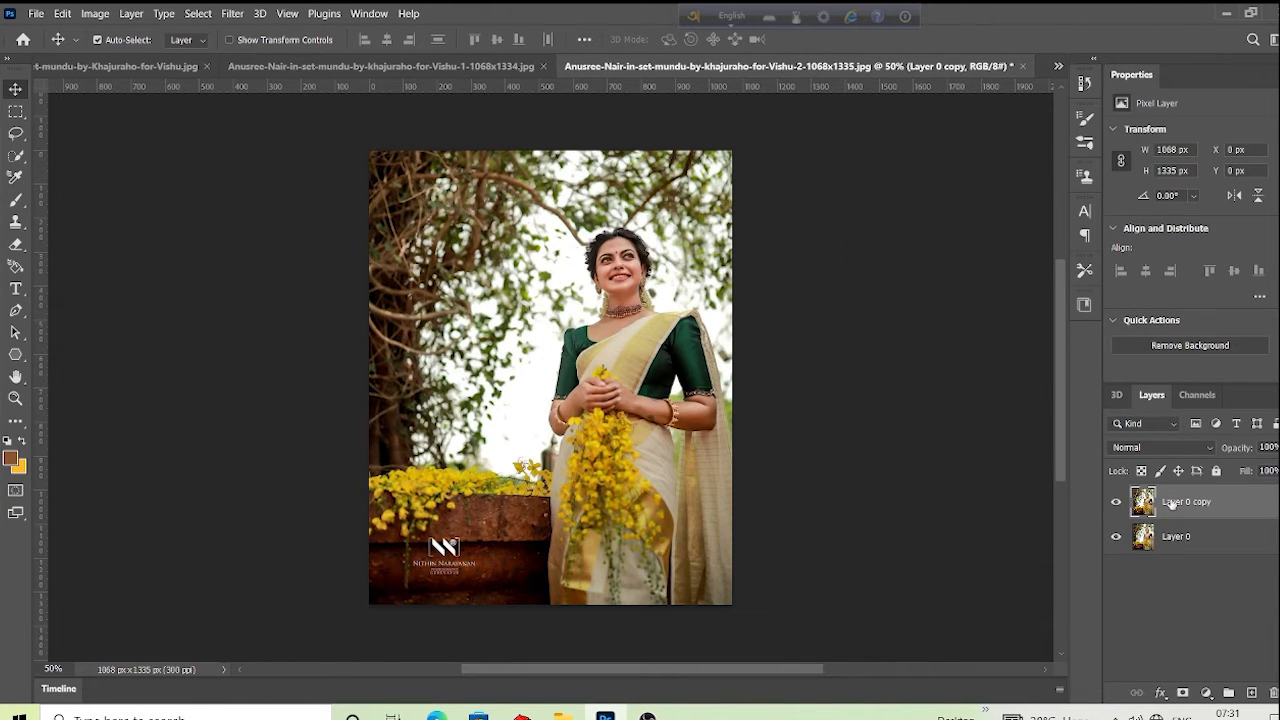
click(230, 13)
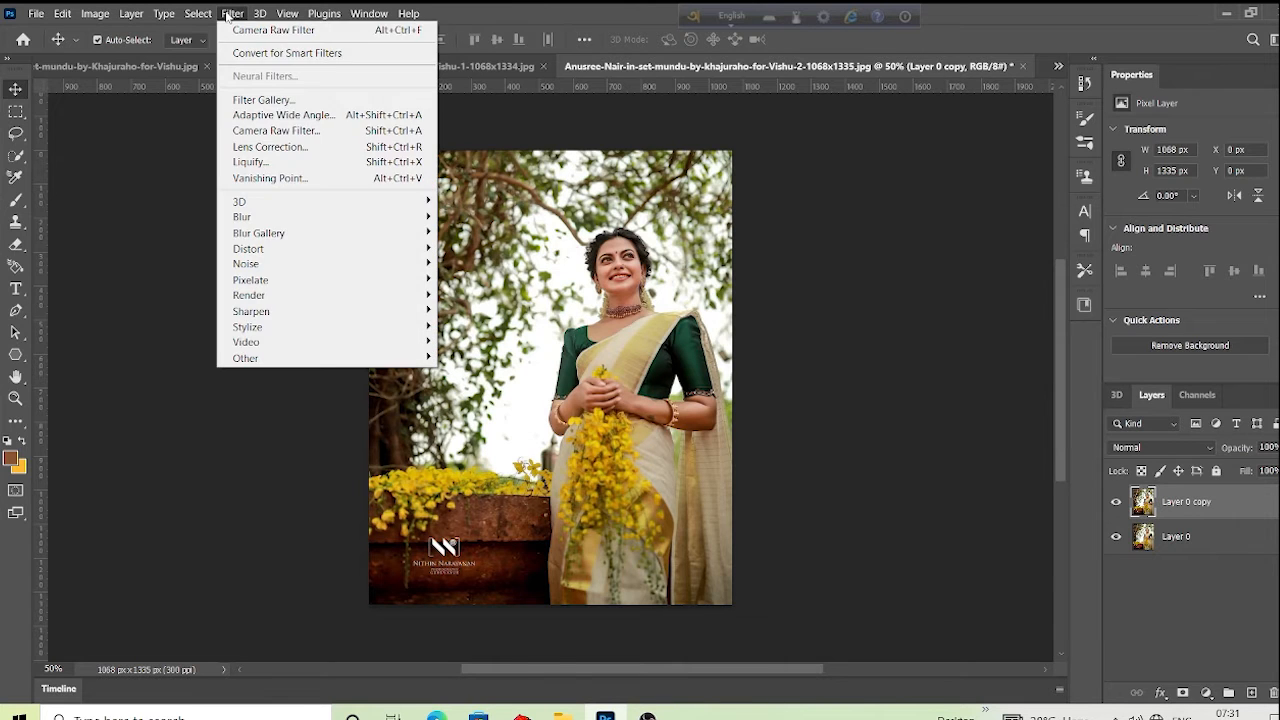
click(307, 129)
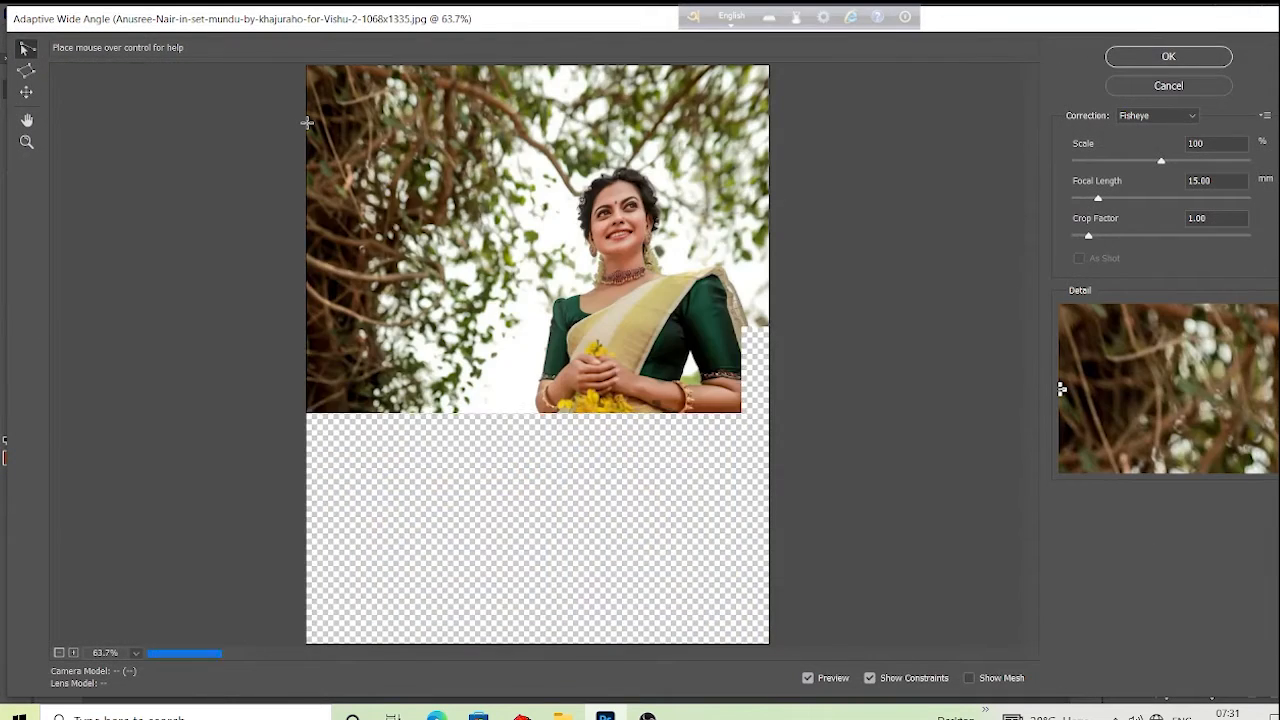
click(1160, 58)
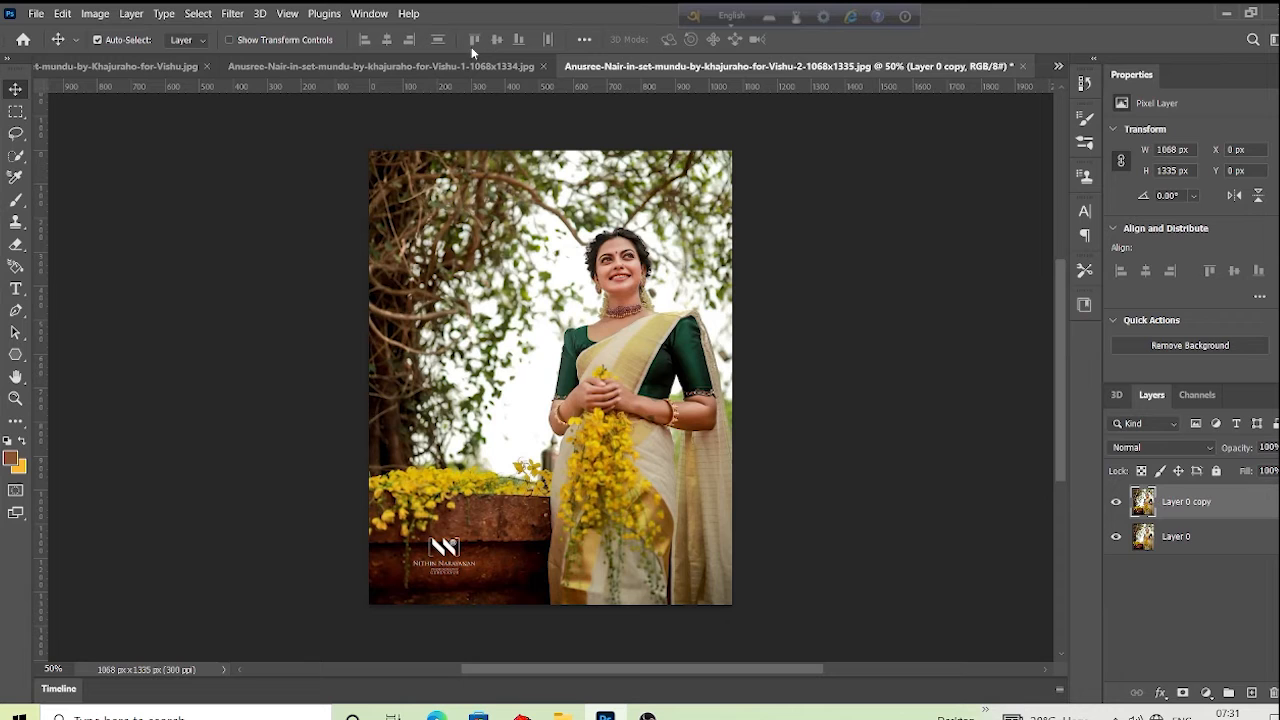
- Apply the user preset 111 to Layer 0 copy with the Camera Raw Filter, inspect the preview and commit the filter
click(236, 14)
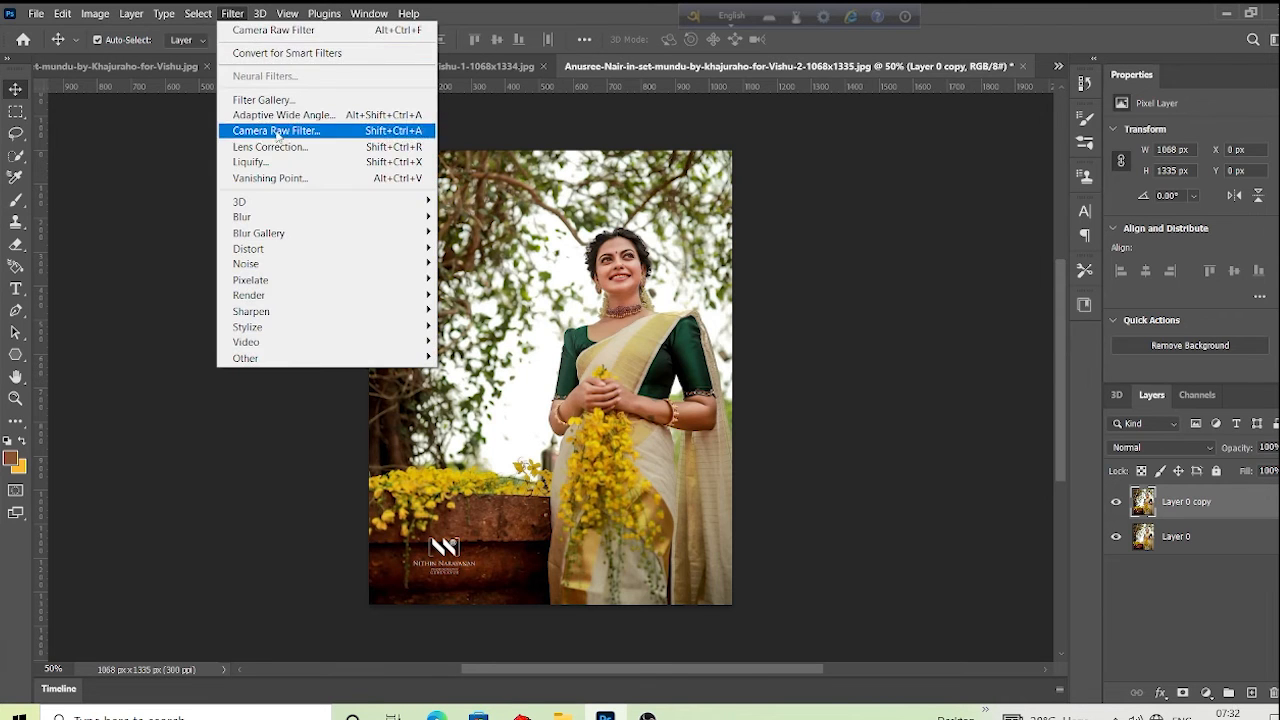
click(296, 130)
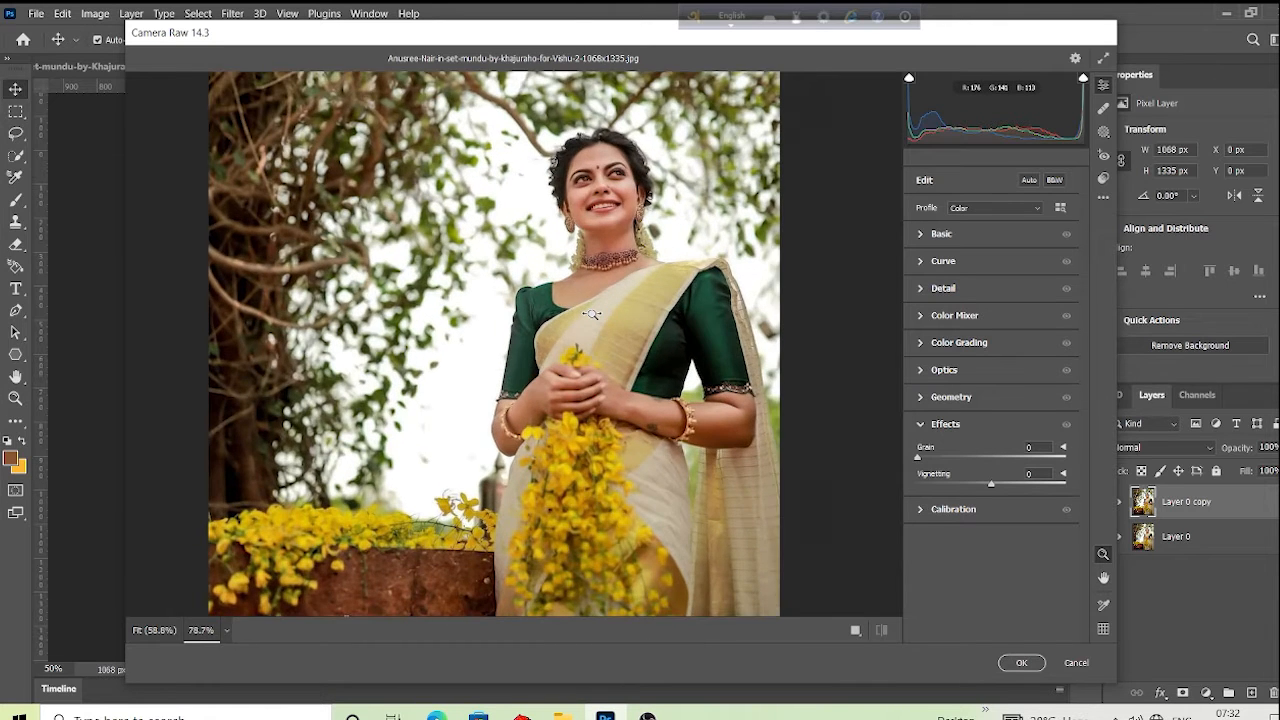
click(1102, 179)
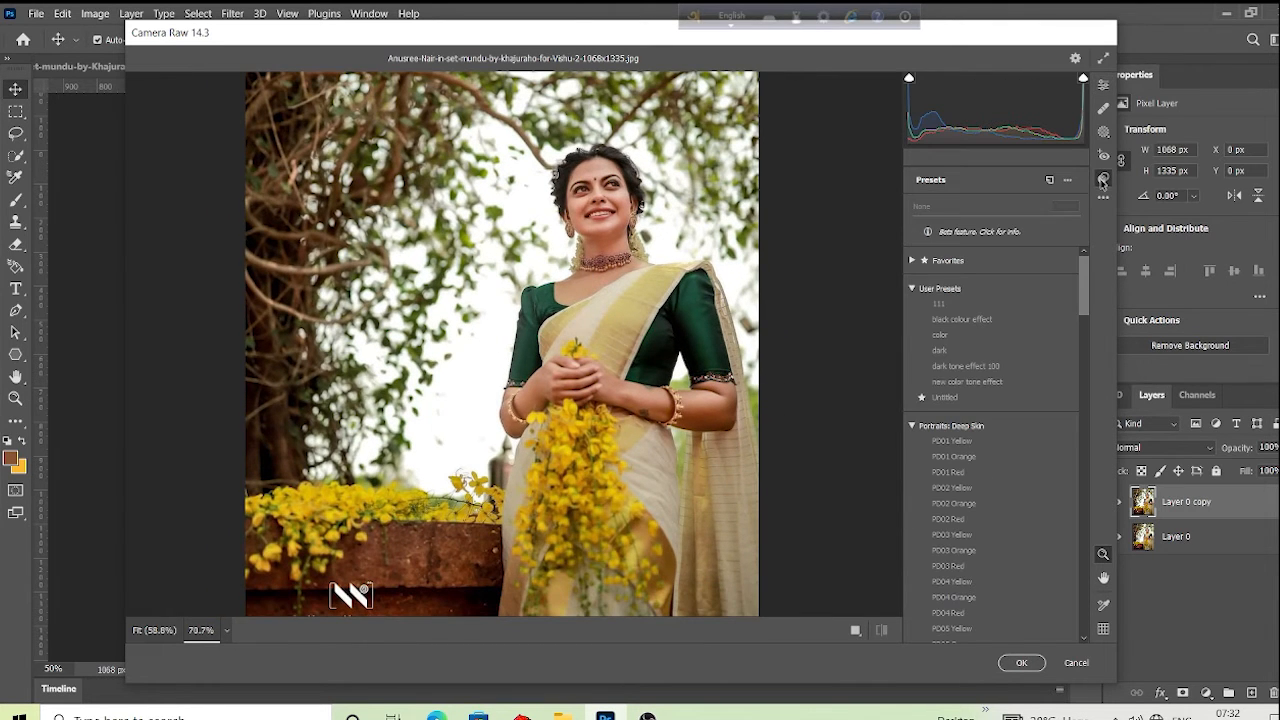
click(950, 305)
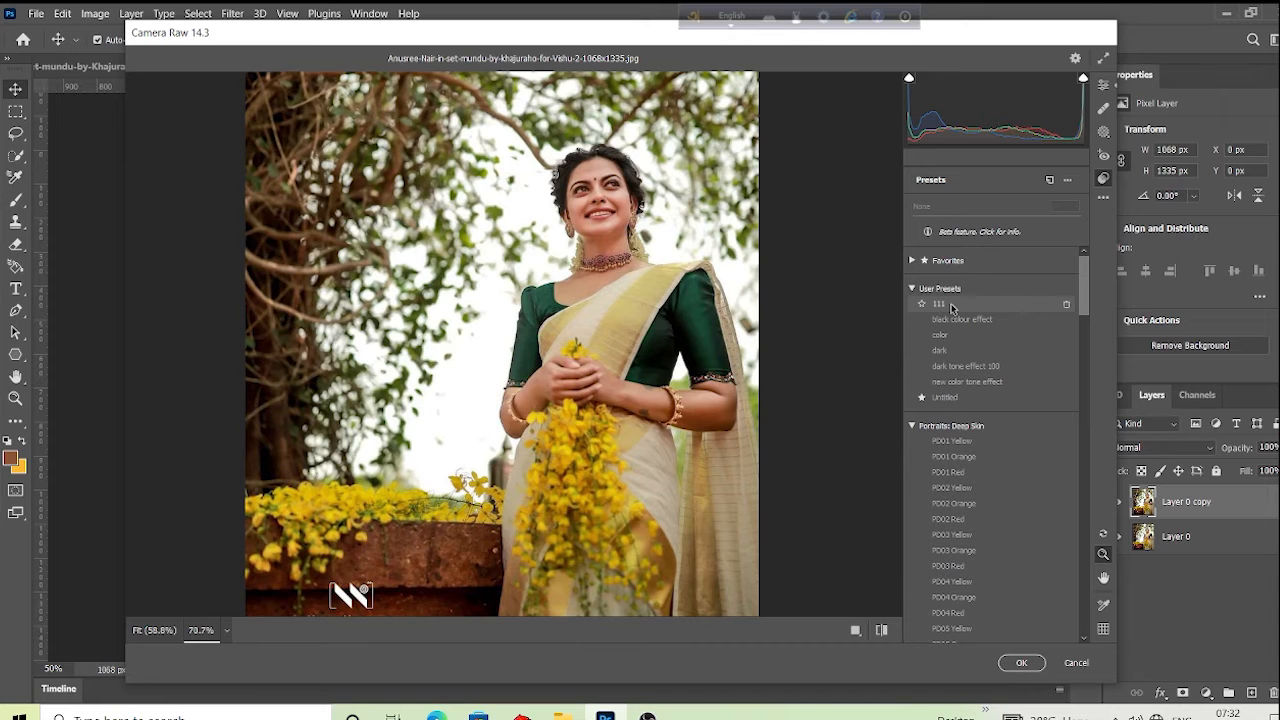
click(952, 305)
scroll(632, 330, down, 2)
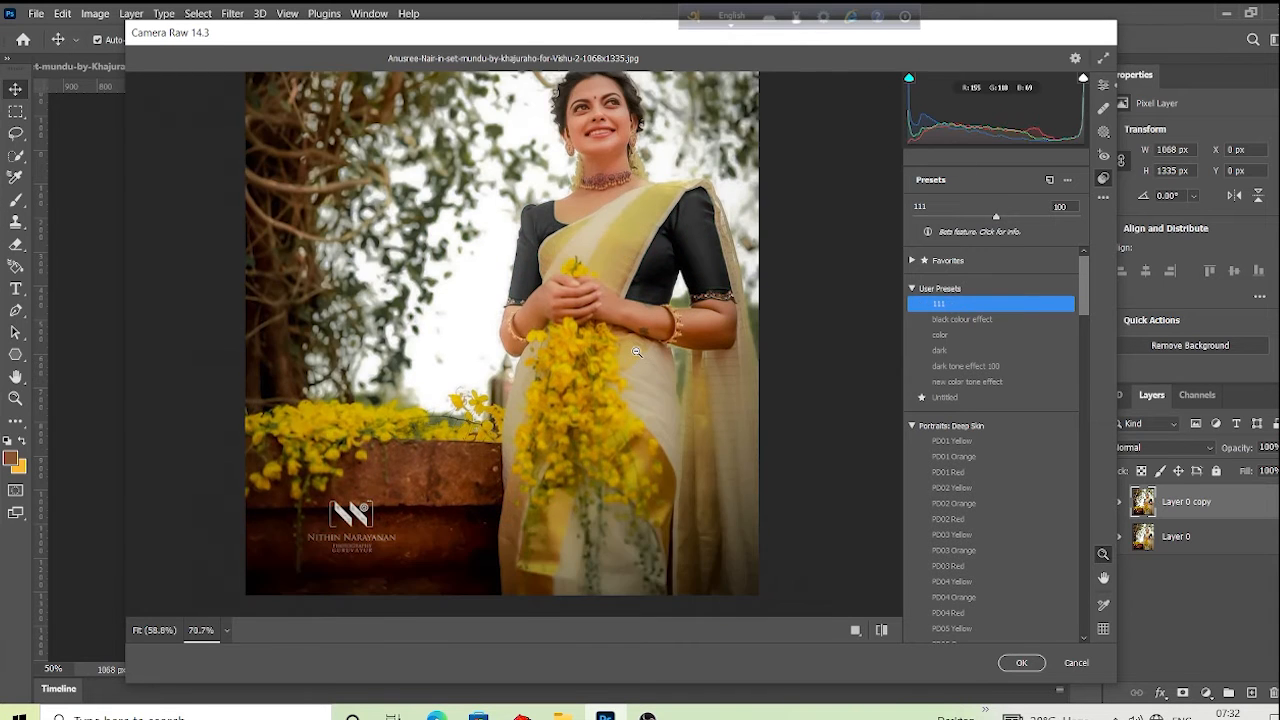
scroll(632, 330, down, 3)
scroll(632, 330, up, 2)
scroll(583, 333, up, 2)
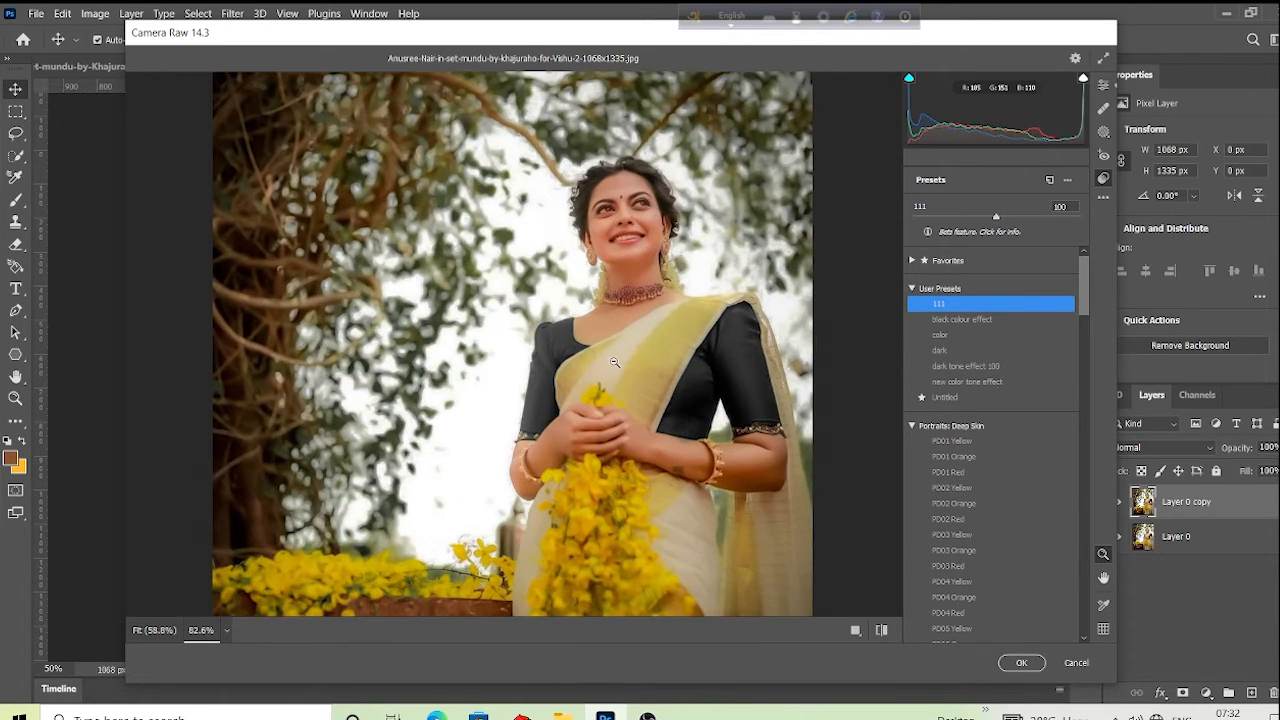
scroll(626, 399, down, 3)
scroll(630, 357, down, 2)
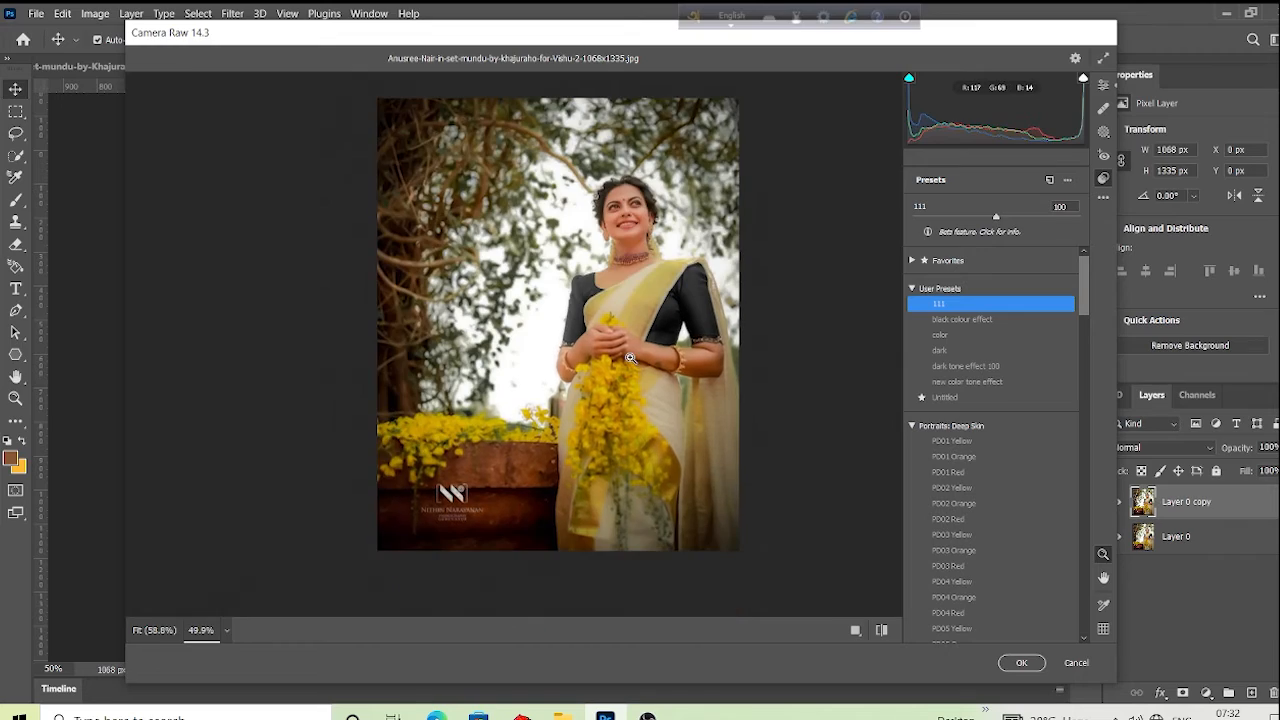
click(1021, 662)
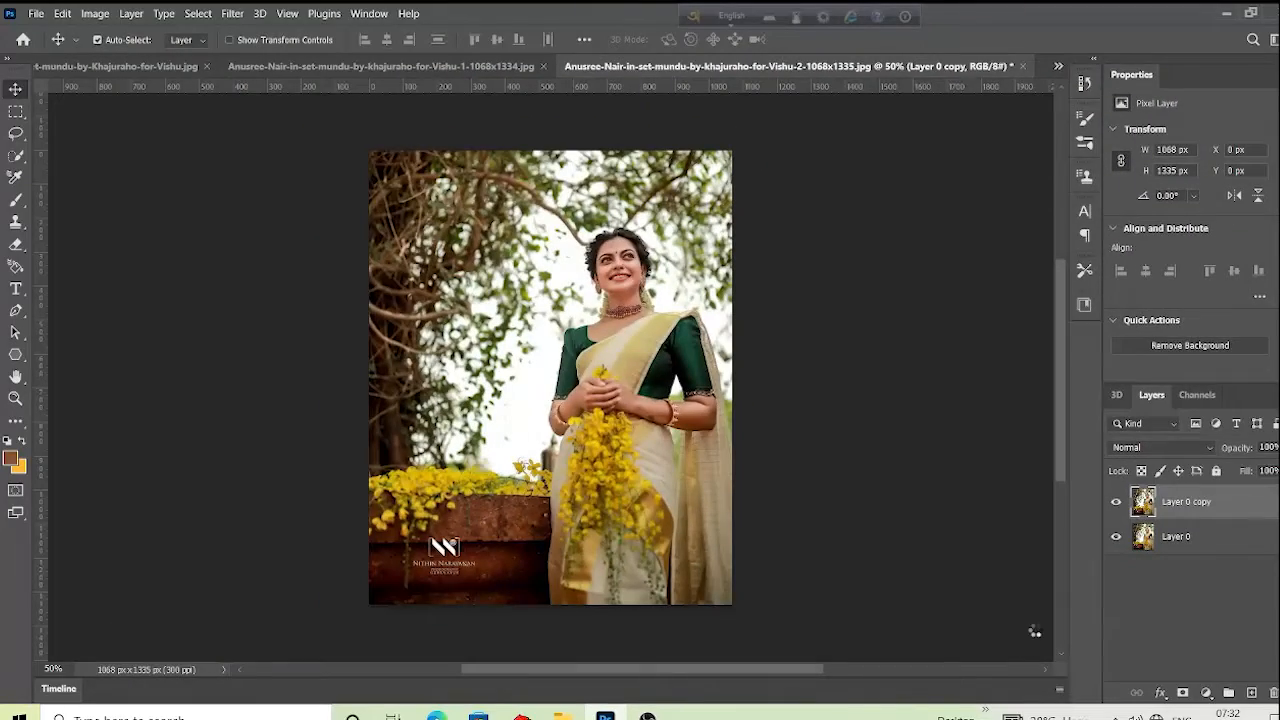
- Compare the graded portrait with the original by toggling Layer 0 copy's visibility, and examine the graded result up close
click(1116, 502)
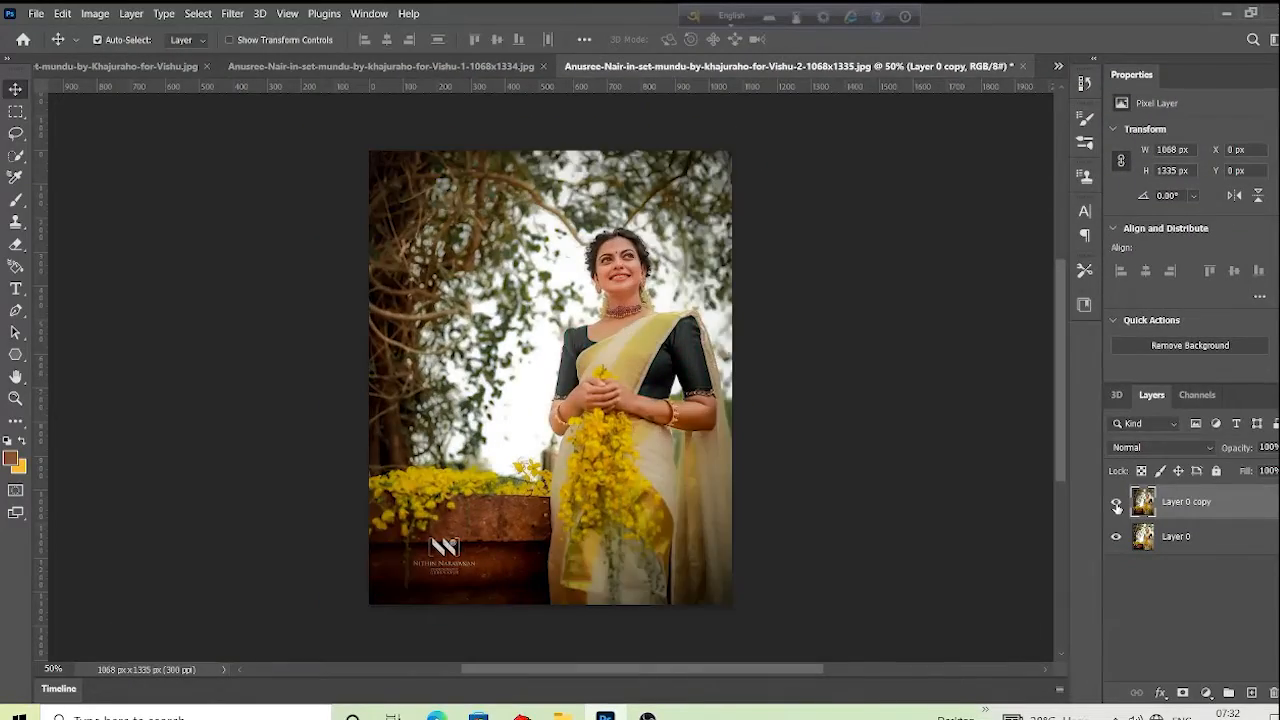
click(1118, 506)
click(1117, 506)
mouse_move(659, 338)
mouse_down()
mouse_move(680, 295)
mouse_move(642, 347)
mouse_up()
key(ctrl+z)
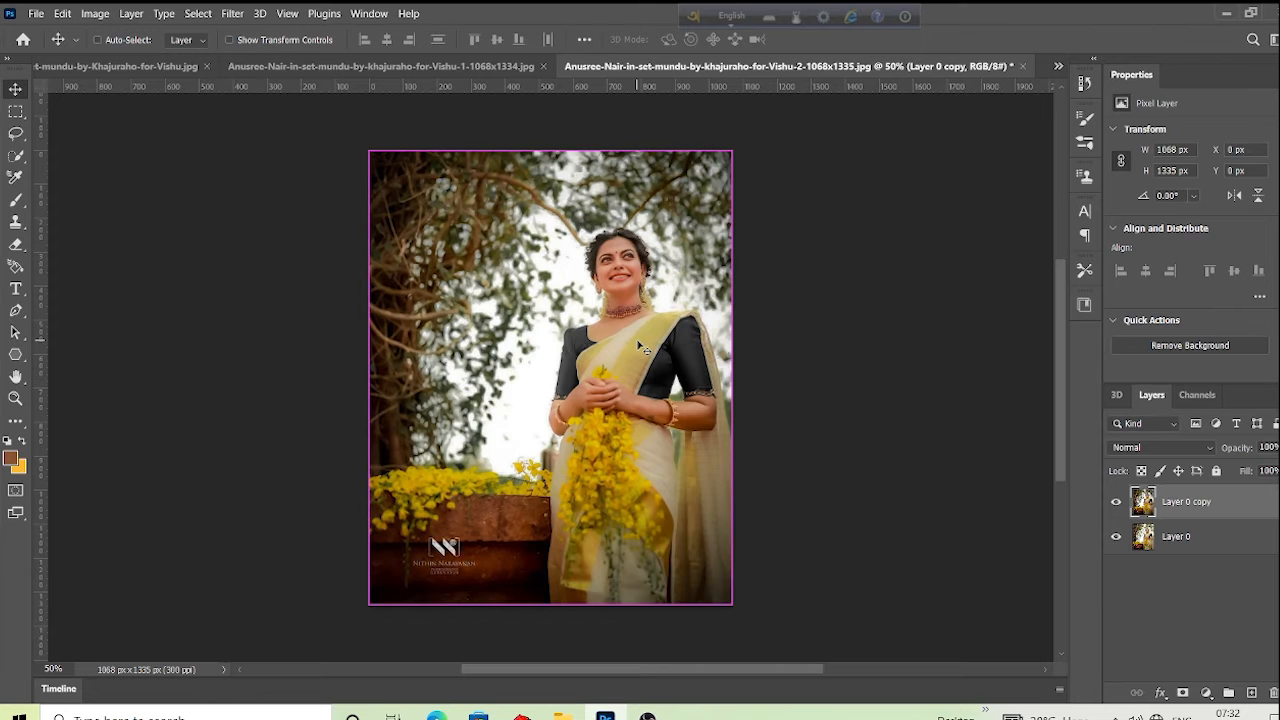
key(ctrl+plus)
drag(649, 327, 673, 384)
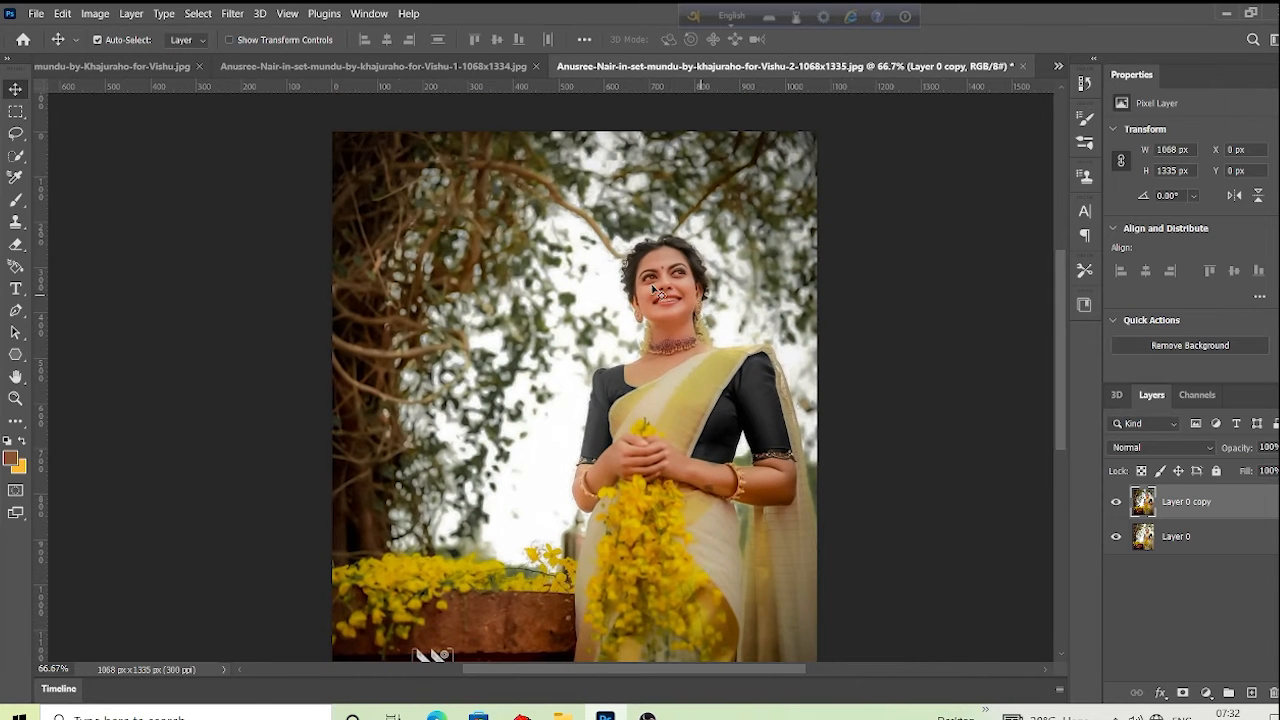
- Apply Brightness/Contrast to Layer 0 copy, raising the brightness to about 8 and increasing the contrast slightly
click(95, 13)
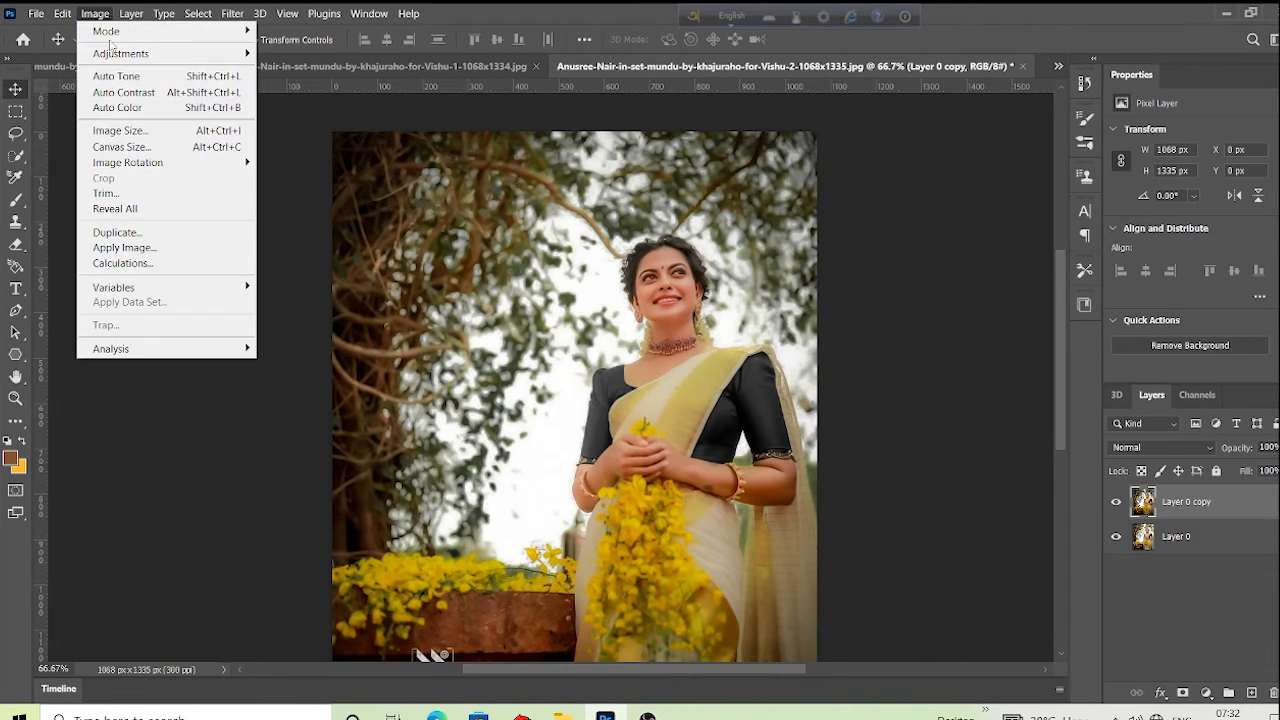
mouse_move(114, 39)
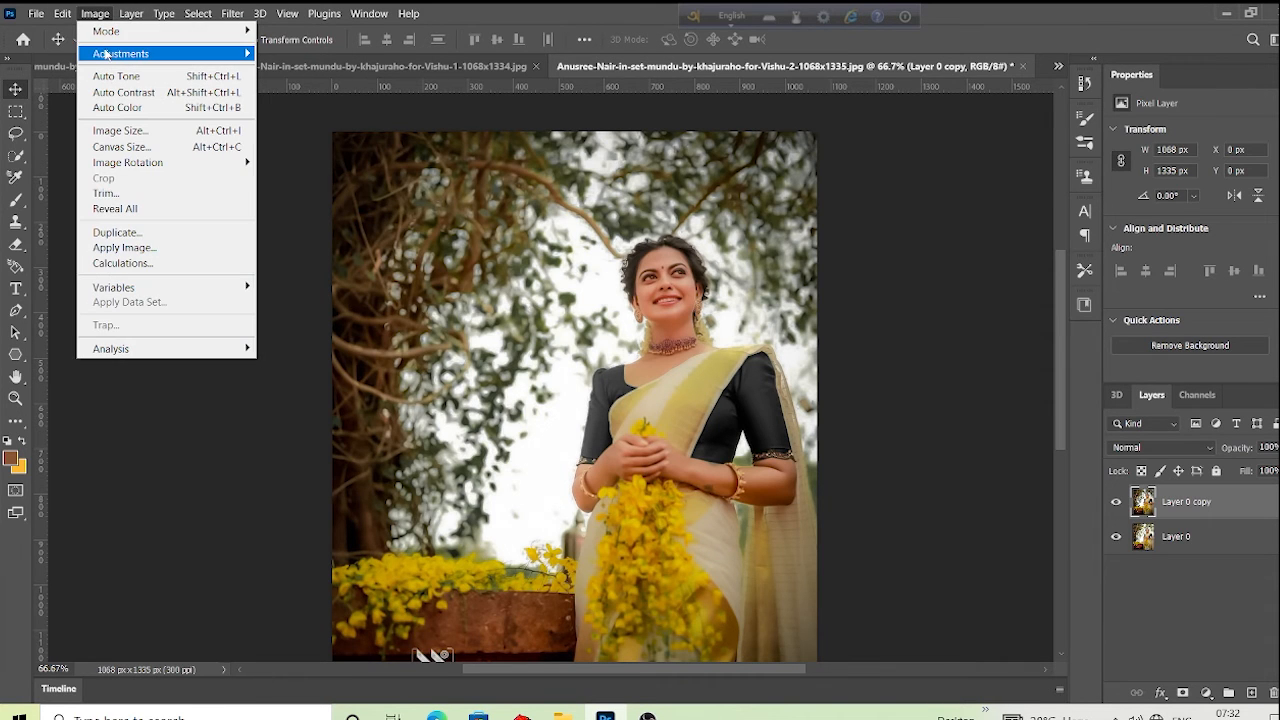
mouse_move(200, 53)
click(295, 48)
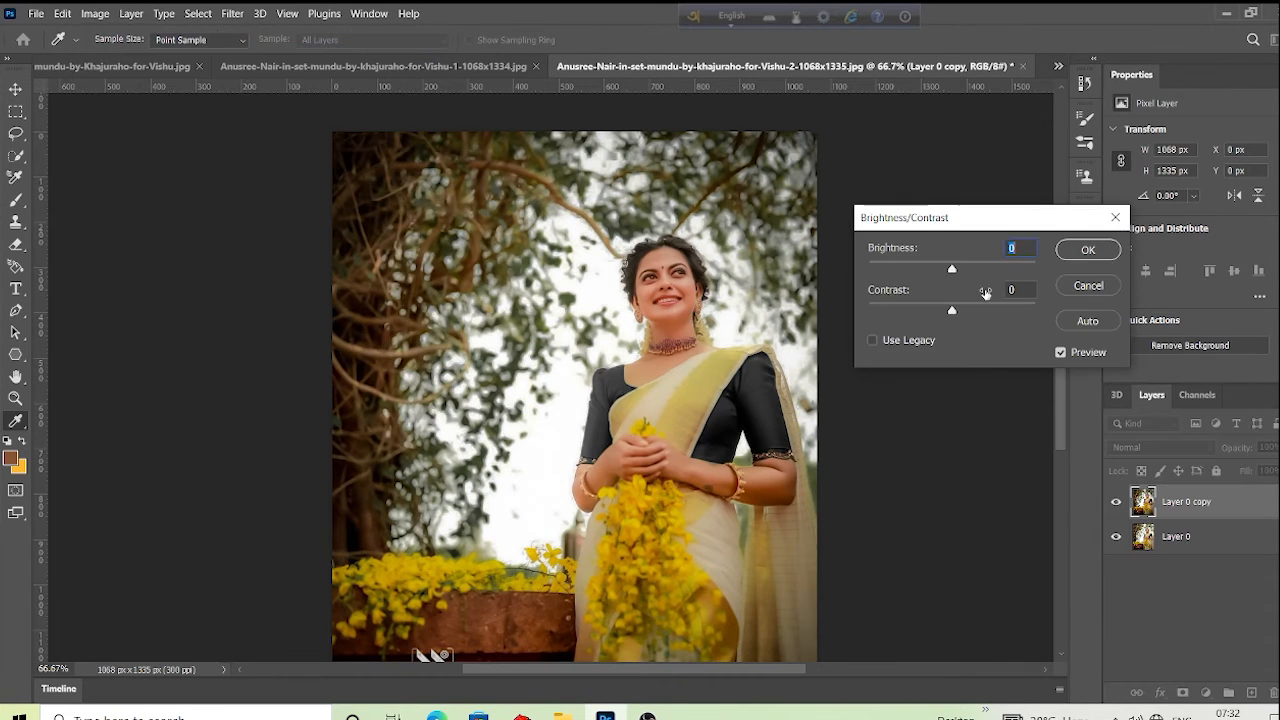
drag(952, 270, 967, 271)
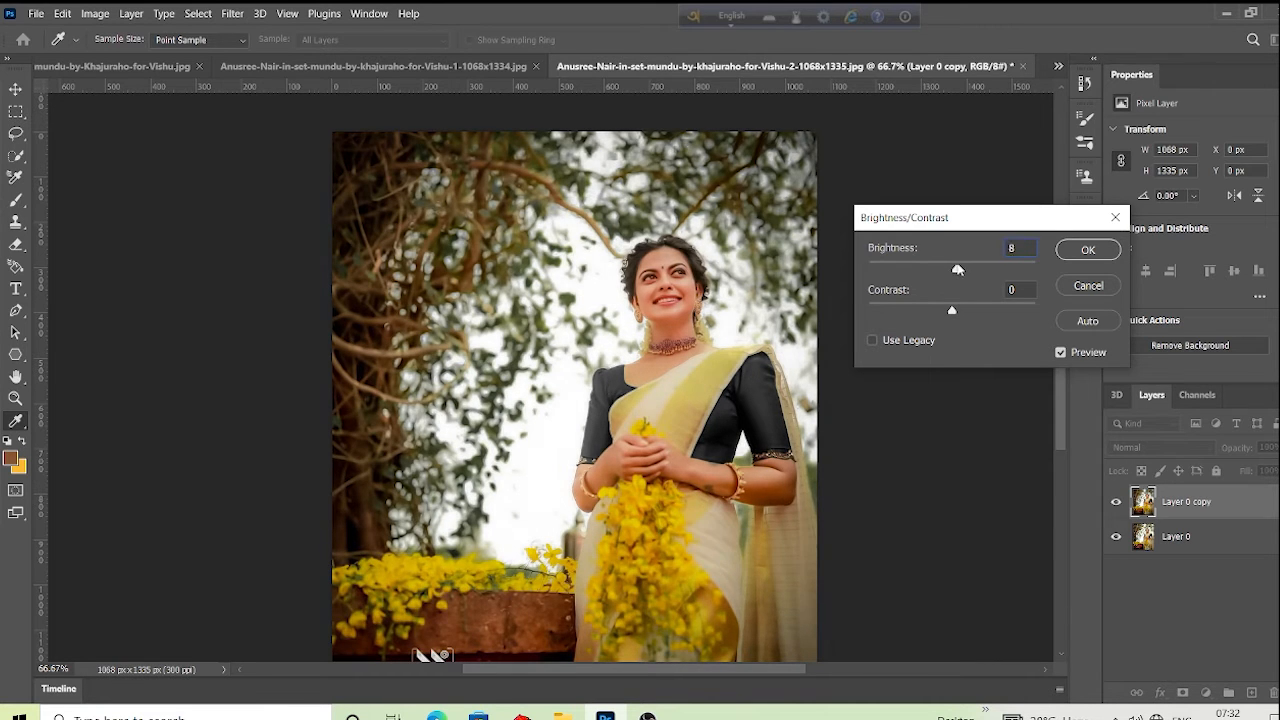
drag(957, 269, 956, 269)
drag(956, 313, 968, 309)
click(1086, 250)
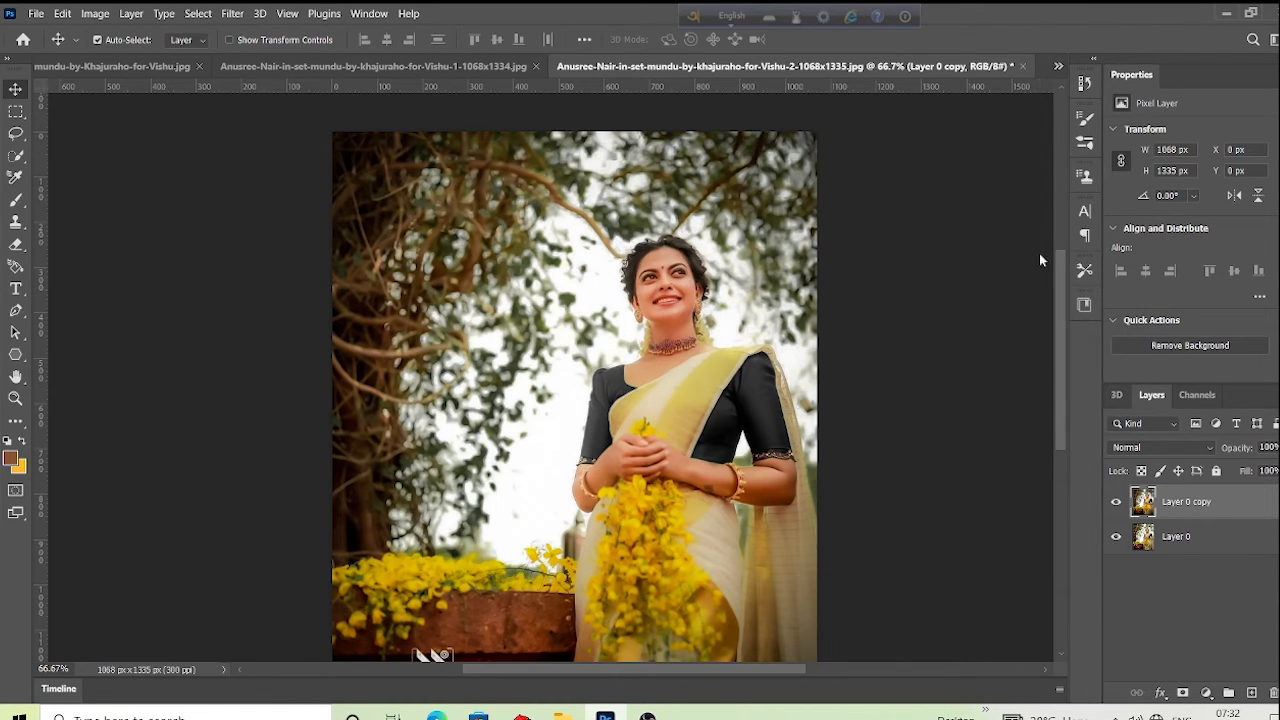
- Apply Levels to Layer 0 copy, lowering the Blue channel's white input level slightly to cool the image
click(98, 14)
mouse_move(120, 53)
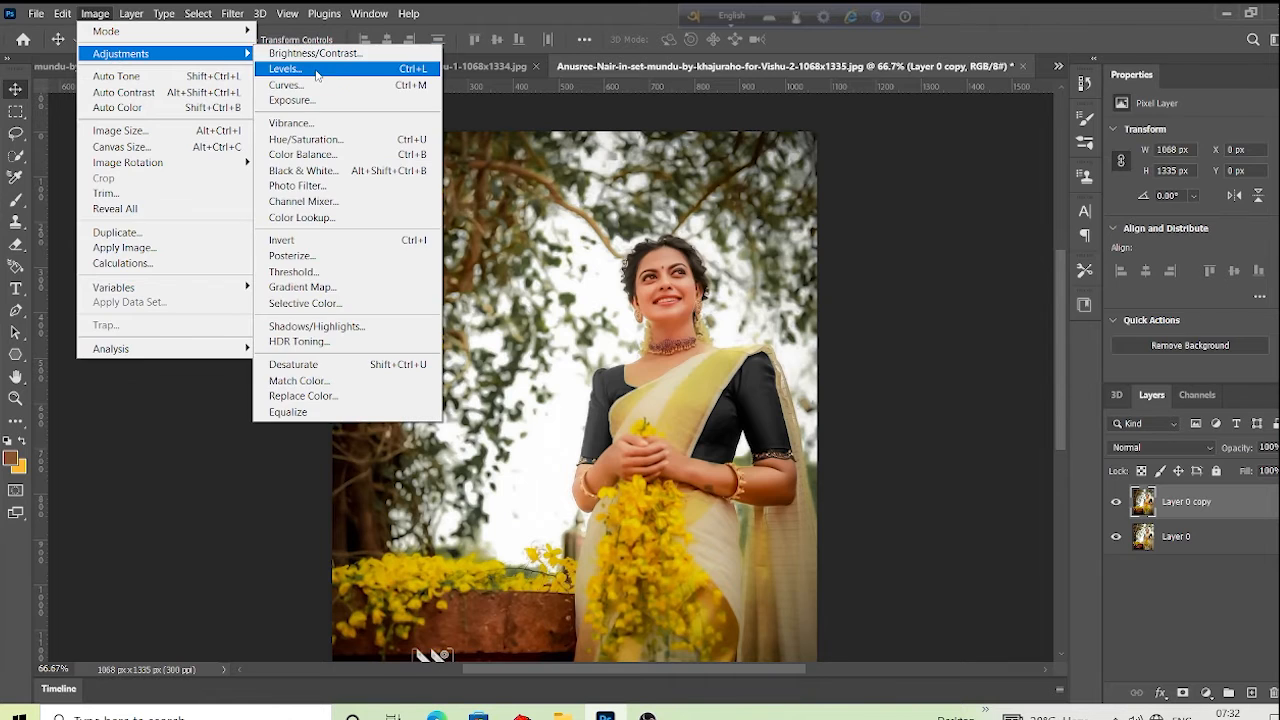
click(305, 70)
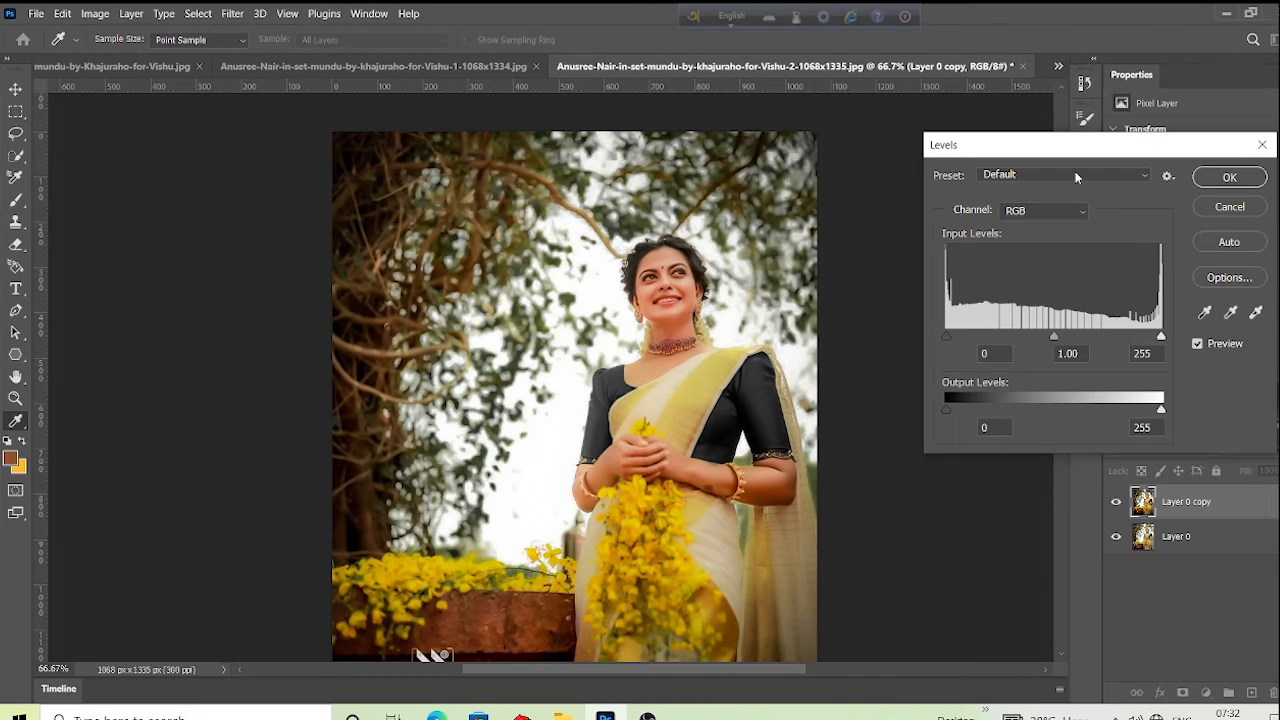
click(1044, 211)
click(1031, 243)
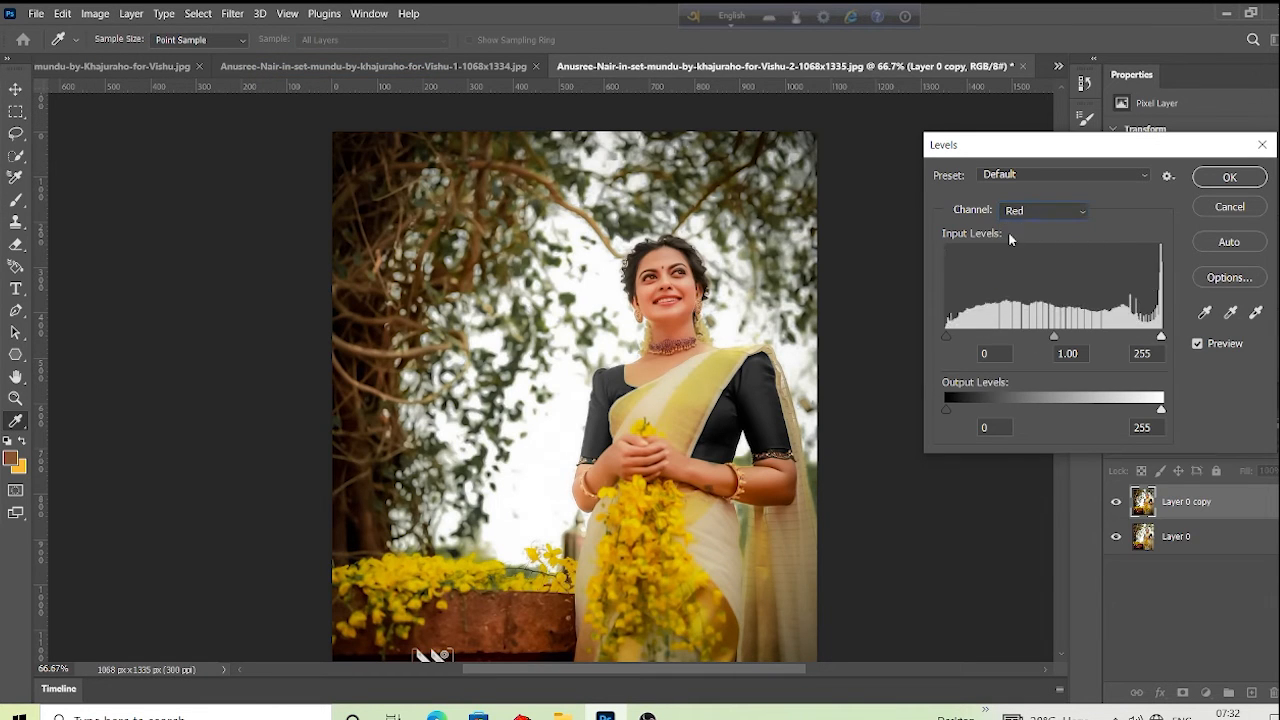
click(1014, 212)
click(1016, 257)
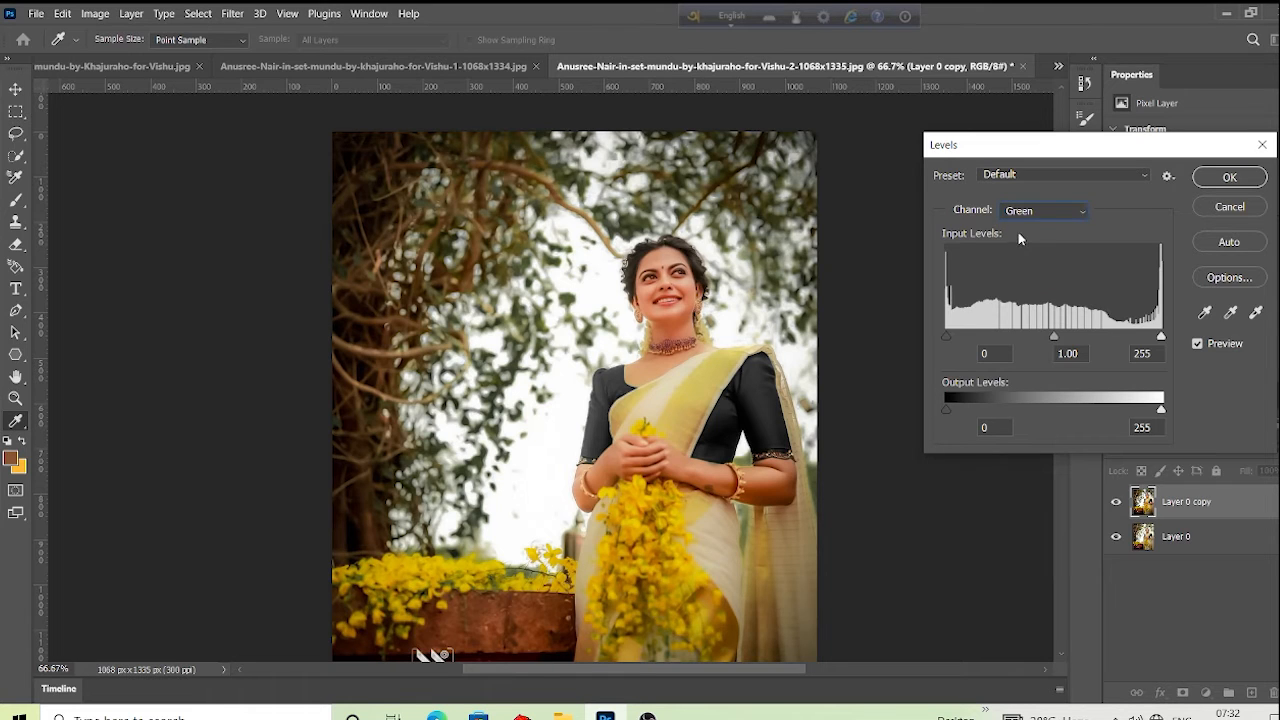
click(1030, 212)
click(1026, 263)
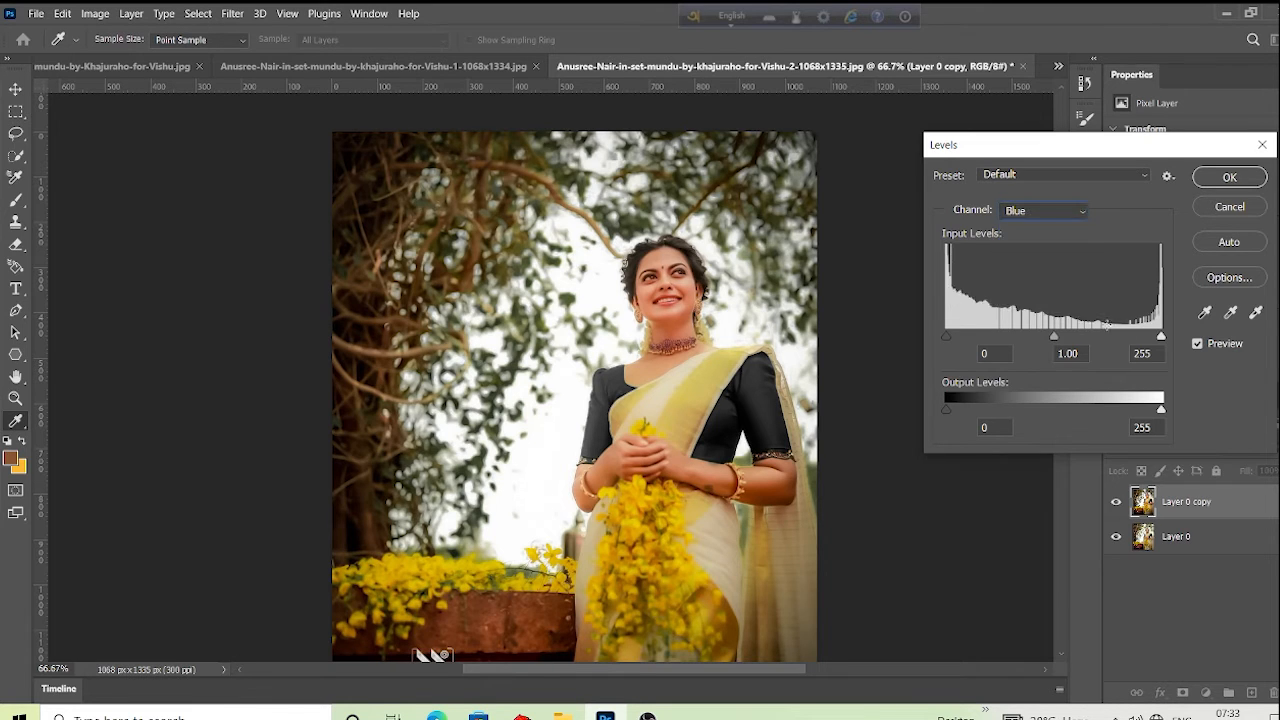
drag(1161, 338, 1145, 337)
click(1228, 177)
key(v)
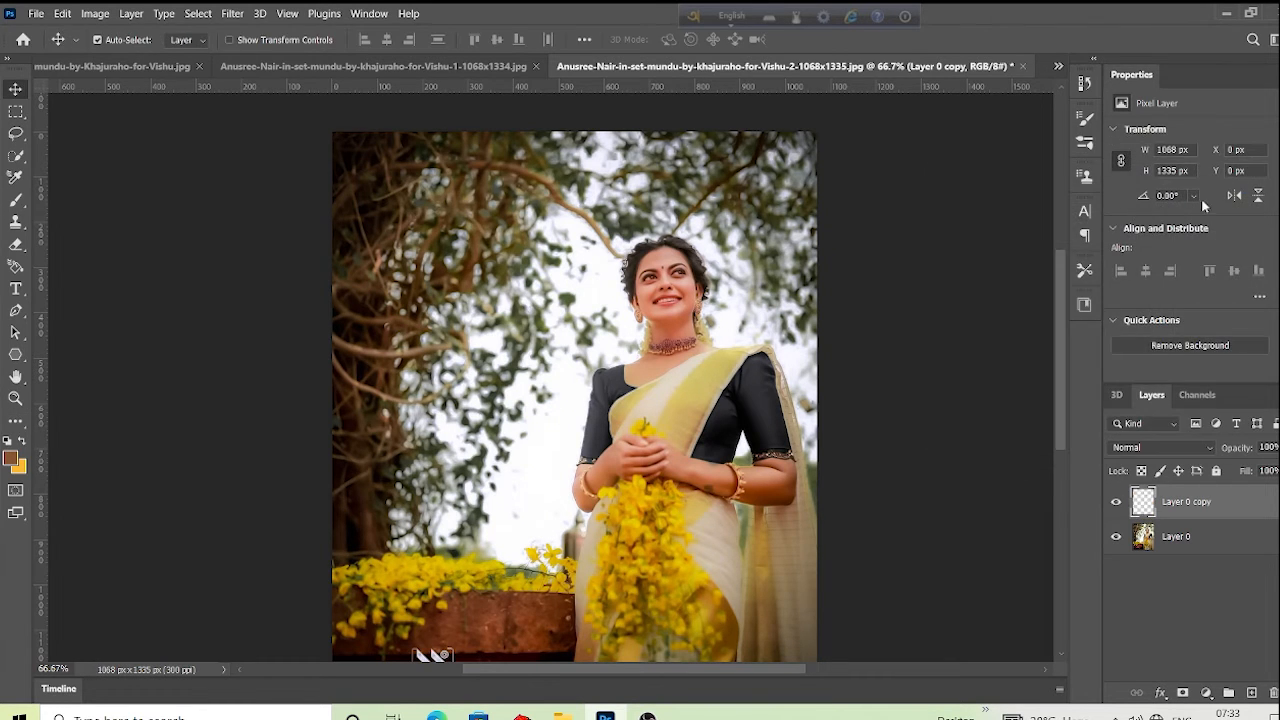
- Start a Color Balance adjustment on Layer 0 copy and shift the midtones toward cyan
scroll(567, 369, down, 3)
scroll(563, 367, up, 1)
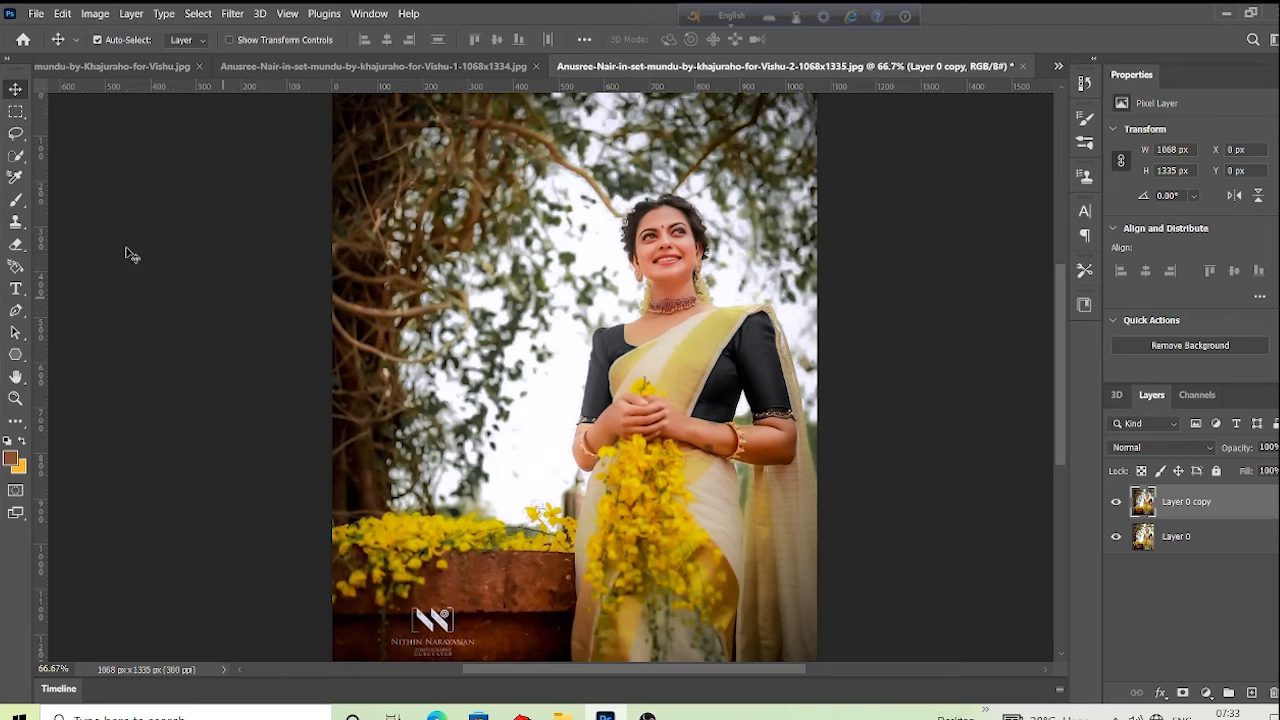
click(93, 14)
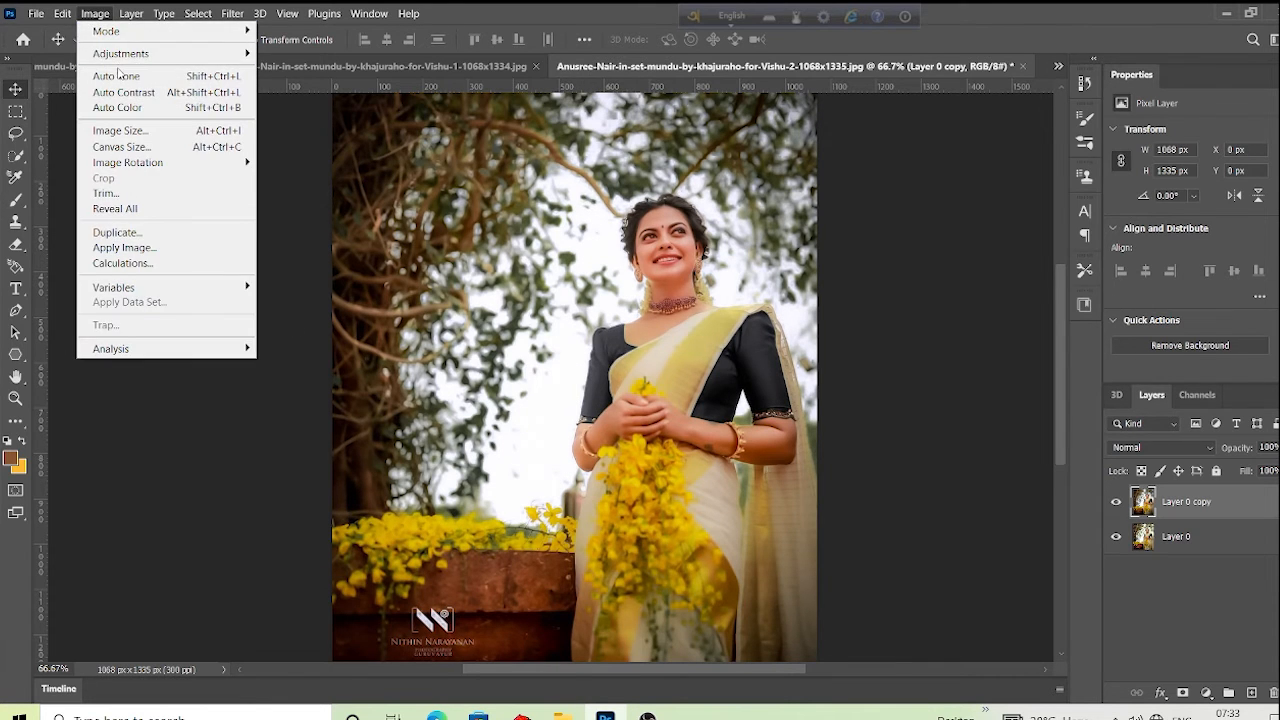
mouse_move(131, 55)
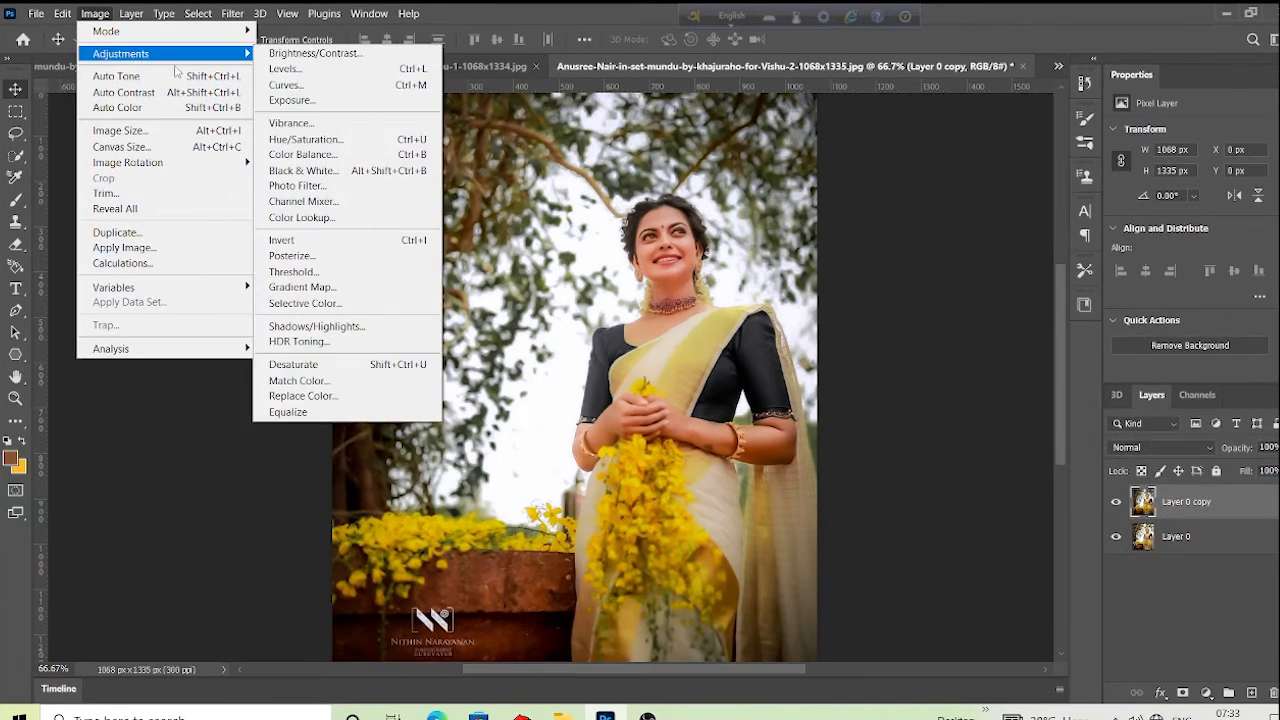
click(302, 154)
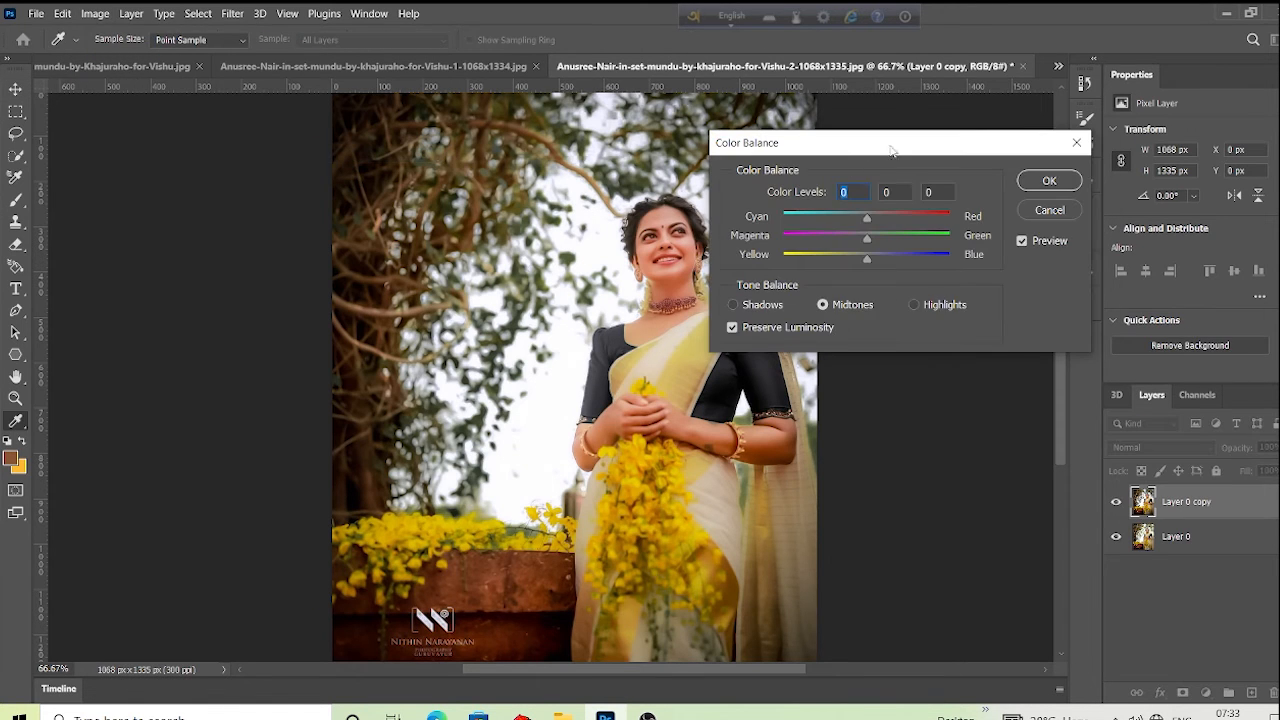
drag(893, 150, 1031, 135)
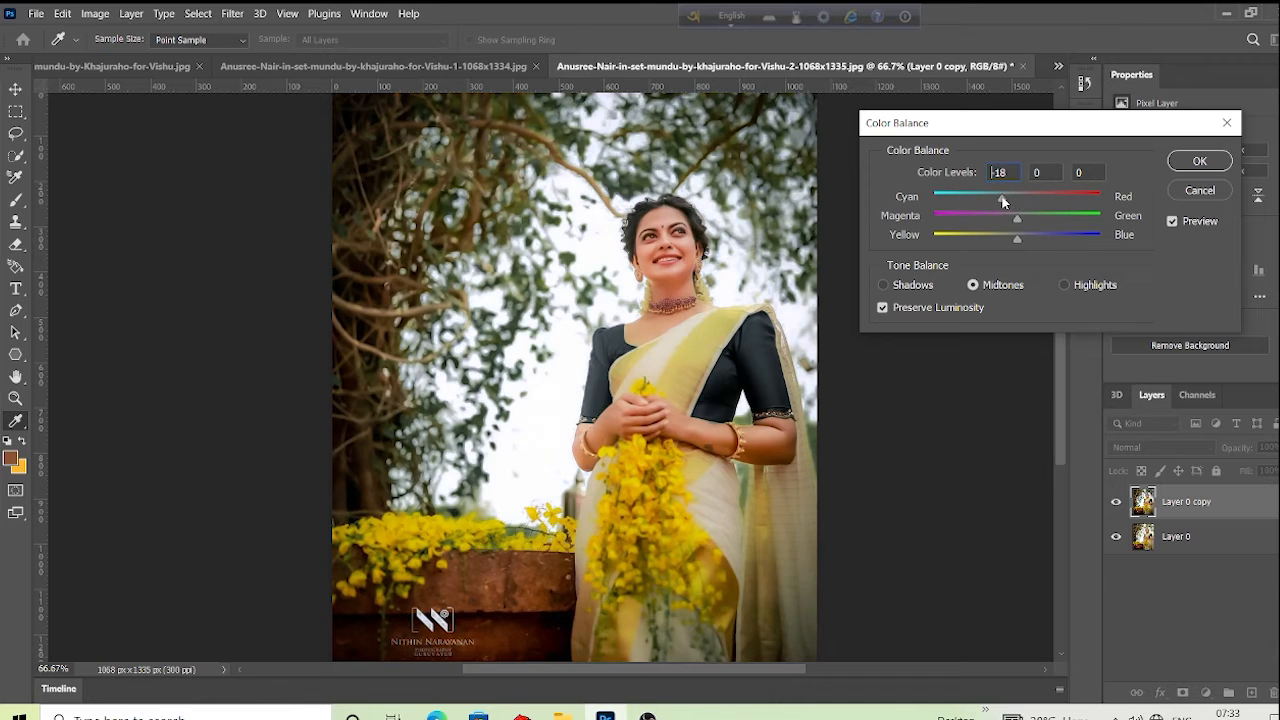
drag(1003, 201, 999, 204)
mouse_move(1018, 242)
mouse_down()
mouse_move(1031, 242)
mouse_move(1006, 222)
mouse_up()
click(1014, 226)
click(992, 197)
- Shift the highlights slightly toward cyan, fine-tune the shadows' cyan-red balance and apply the Color Balance adjustment
click(1064, 285)
drag(1019, 205, 1010, 204)
click(883, 285)
drag(1015, 203, 1016, 204)
click(1200, 161)
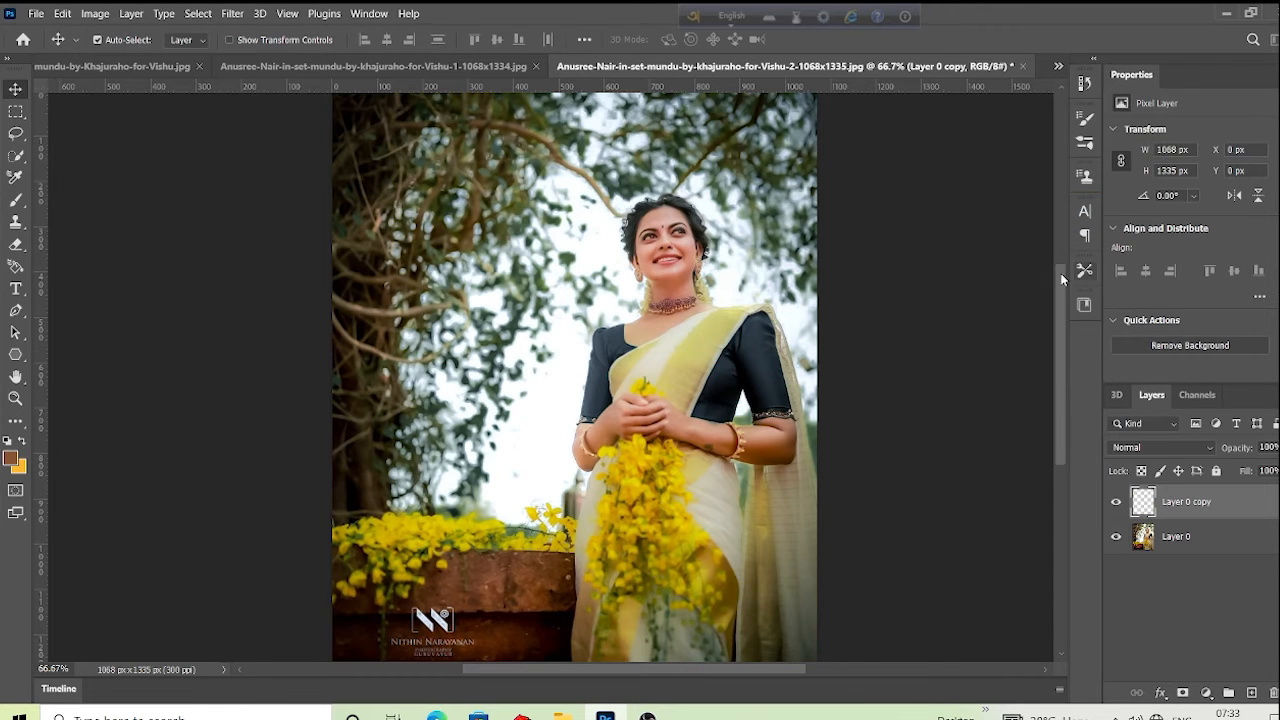
- Compare the color-balanced portrait with the original by toggling Layer 0 copy's visibility
click(1115, 503)
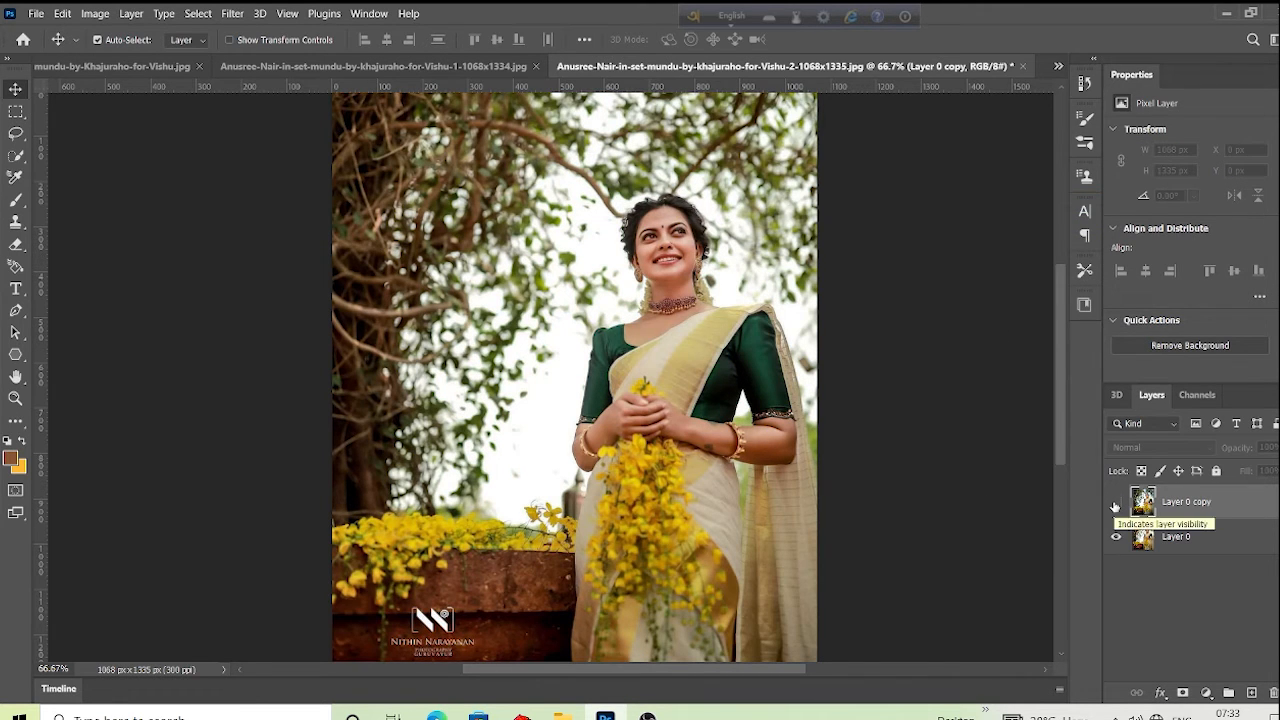
click(1115, 503)
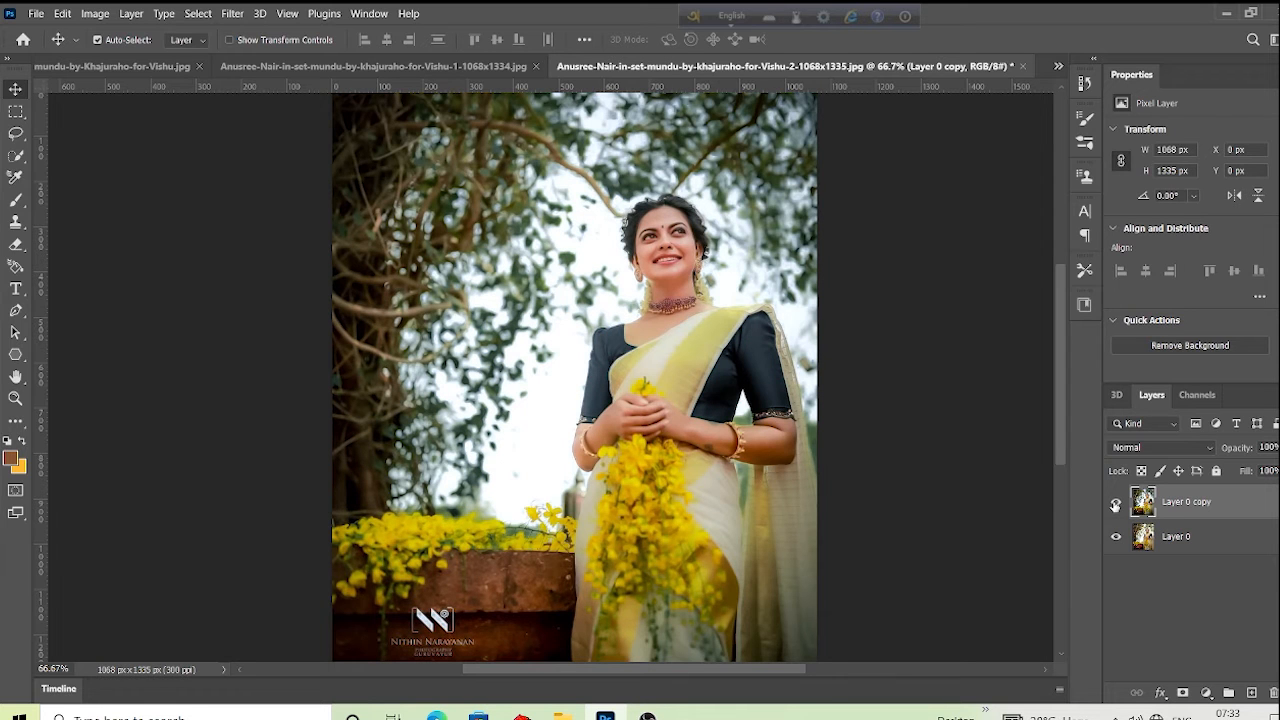
click(1115, 503)
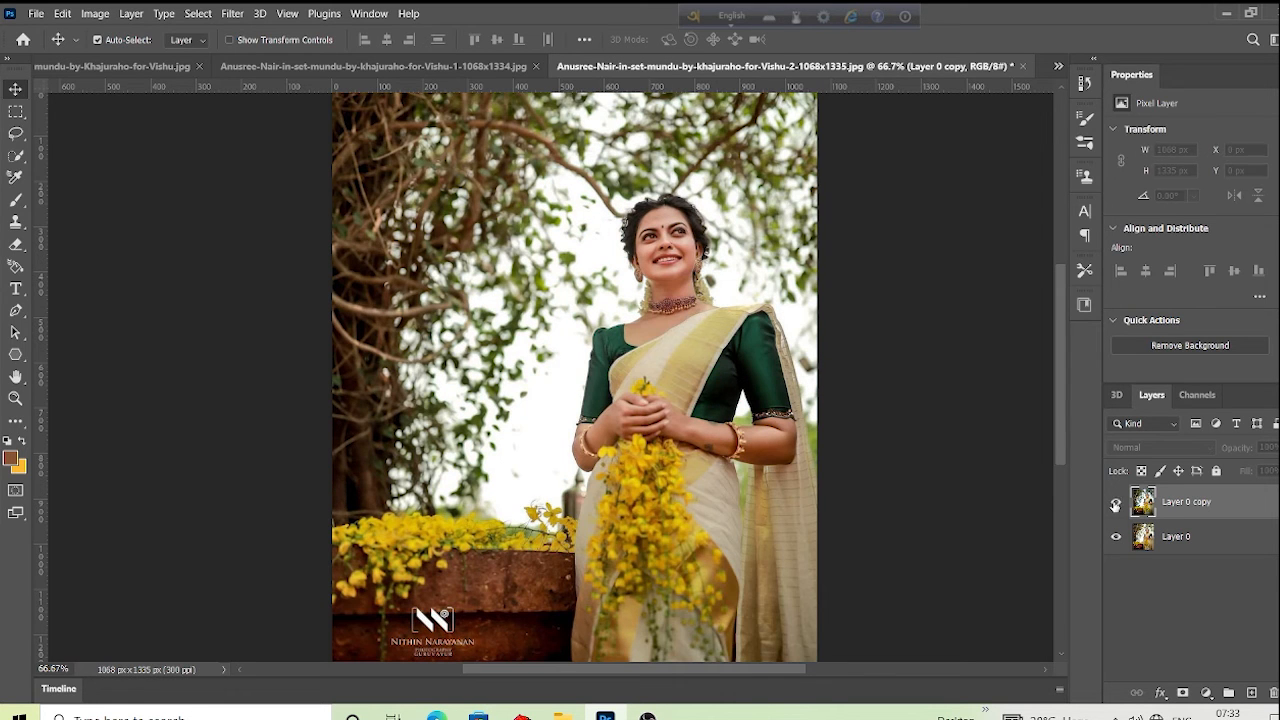
click(1115, 503)
- Switch to the 1068x1334 portrait, duplicate Layer 0 copy 2 and set the duplicate's blend mode to Vivid Light
click(416, 68)
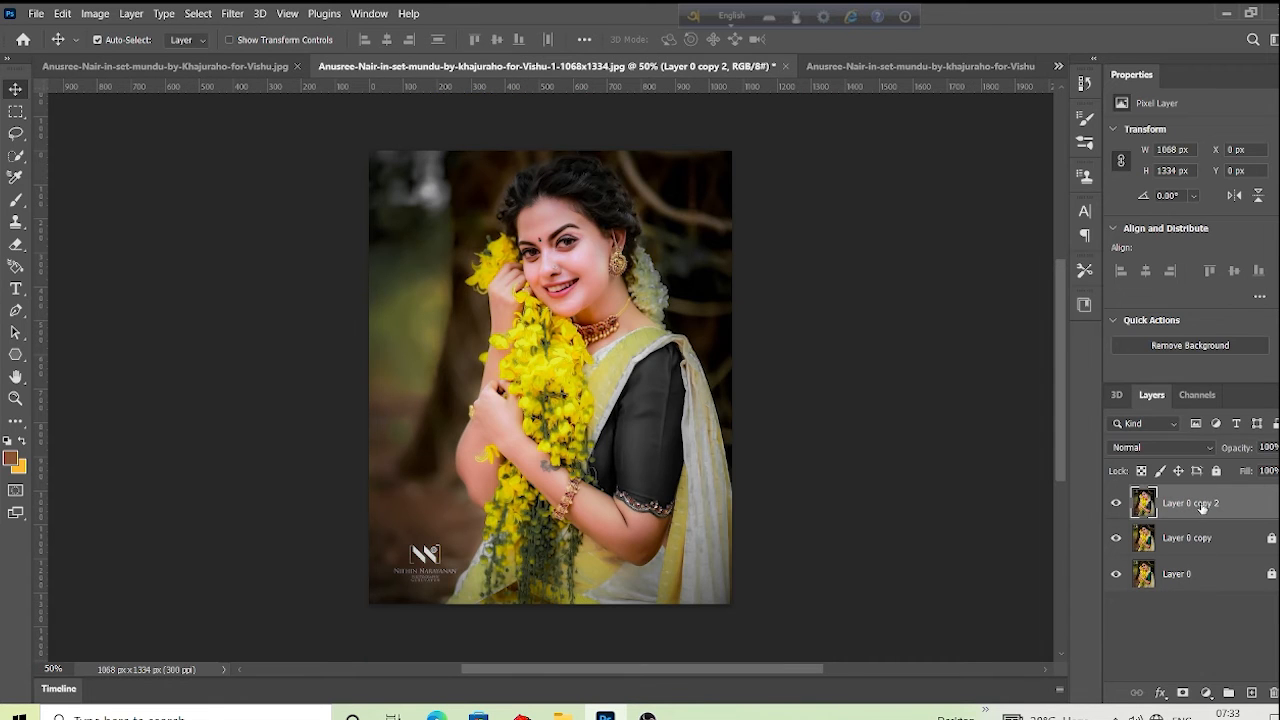
click(1116, 504)
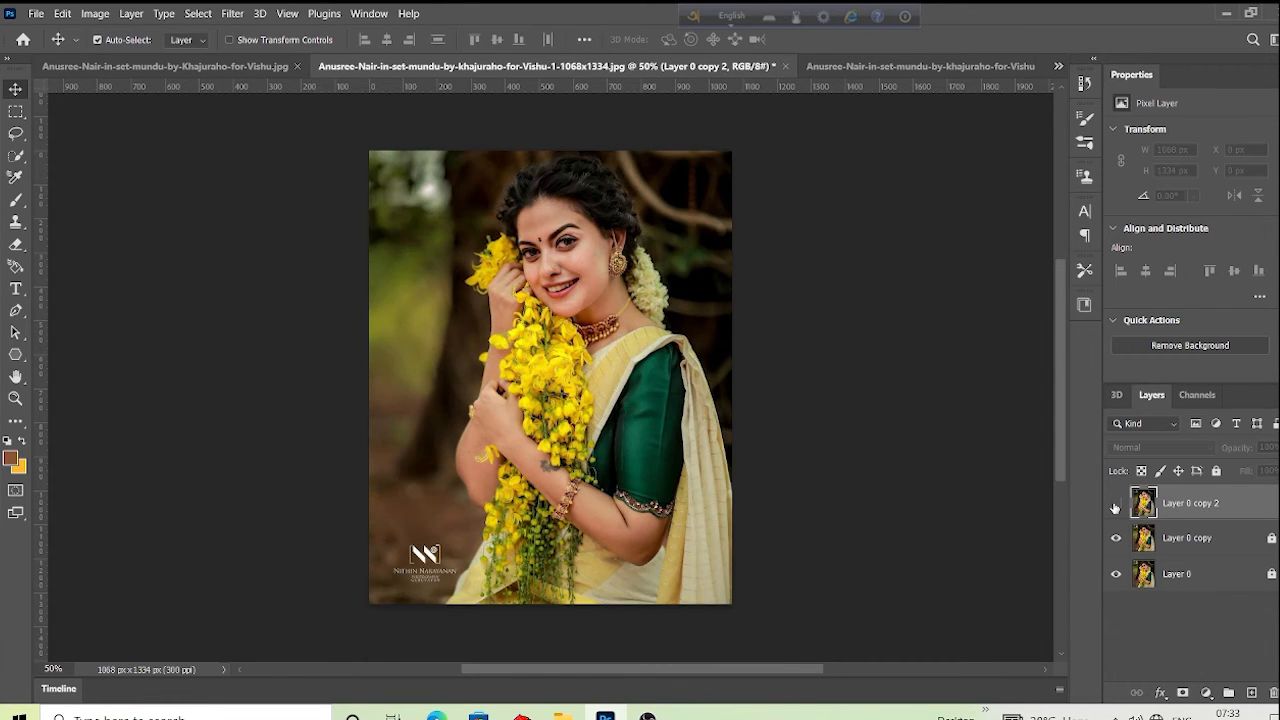
click(1116, 504)
key(ctrl+j)
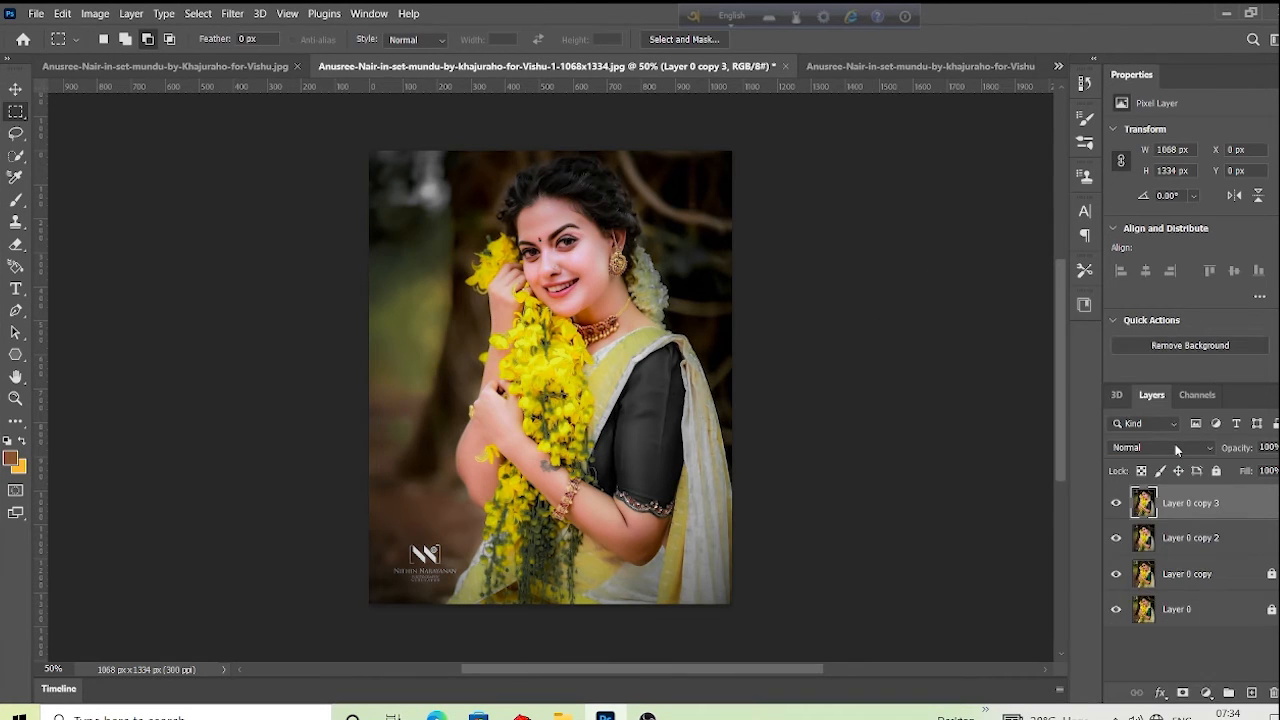
click(1178, 448)
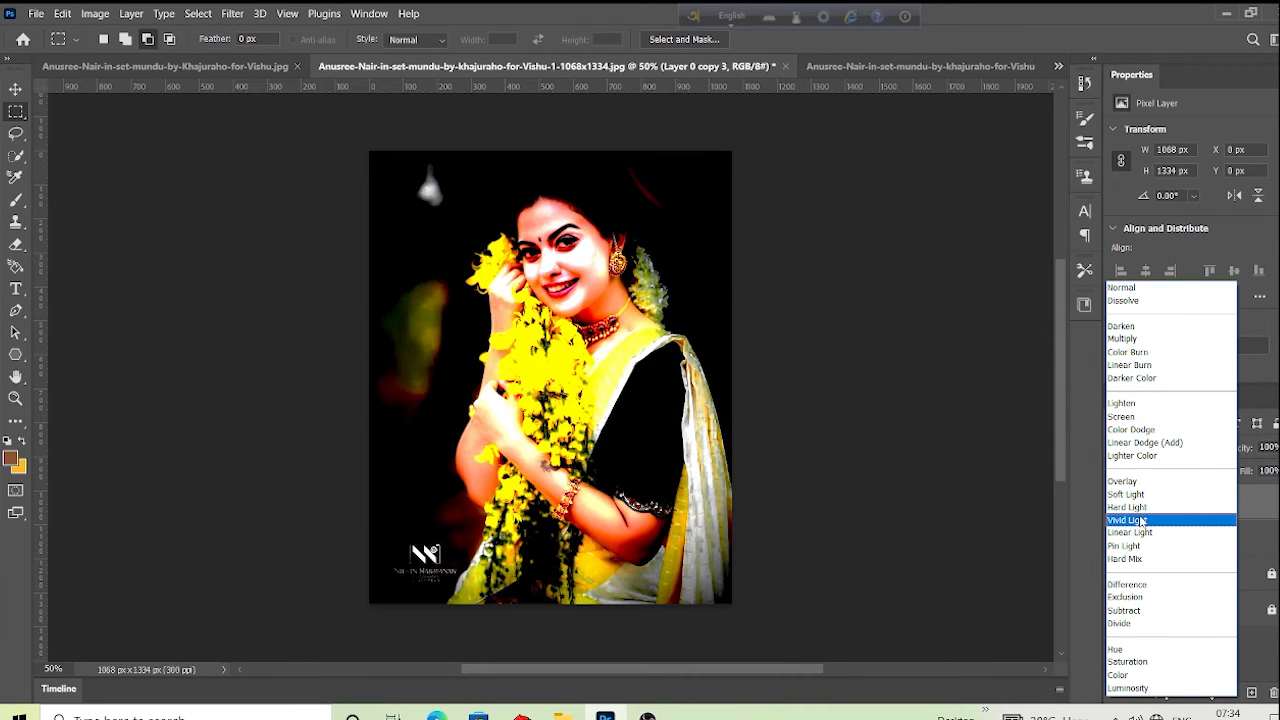
click(1140, 520)
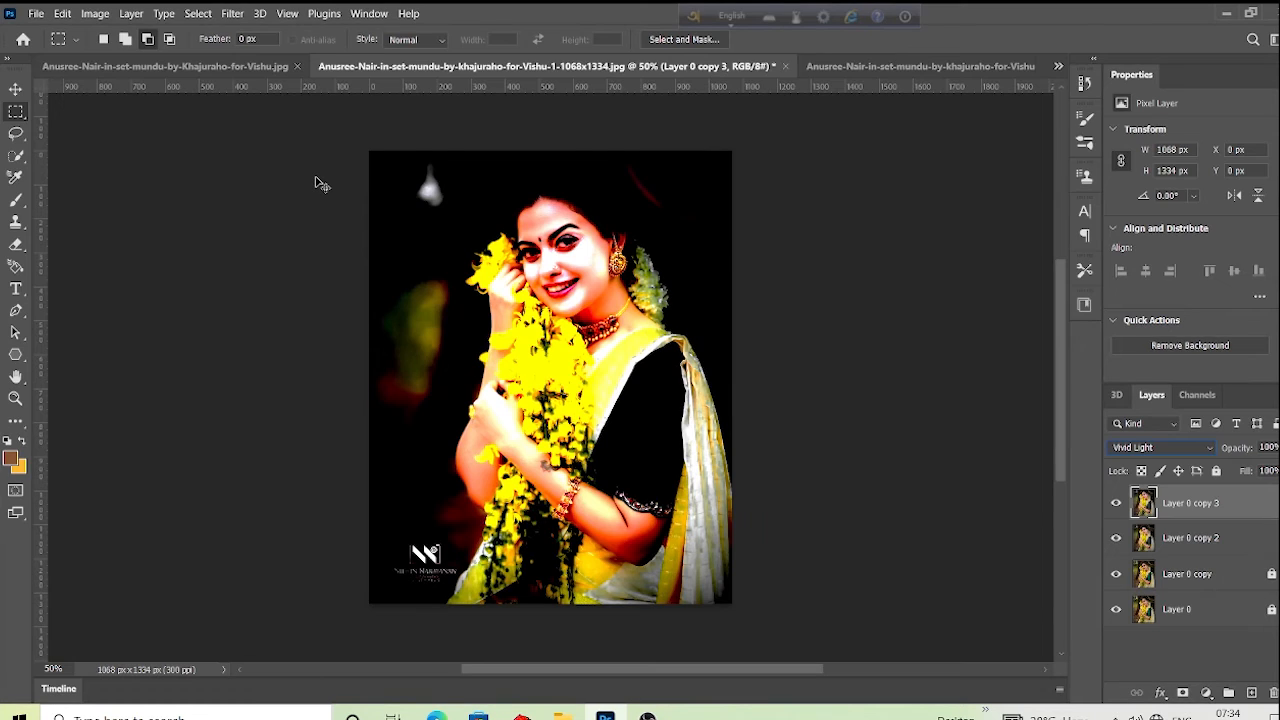
- Invert Layer 0 copy 3 and apply a Gaussian Blur with a radius of 84.1 pixels to it
key(ctrl+i)
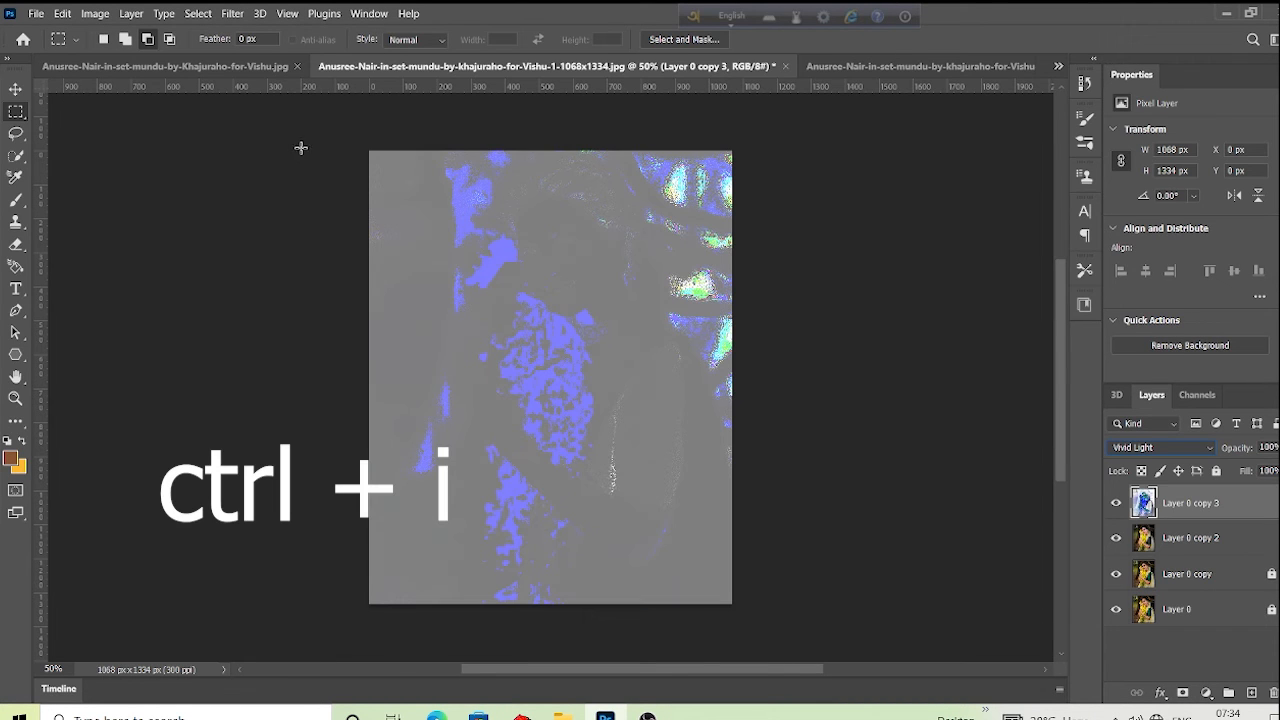
click(15, 90)
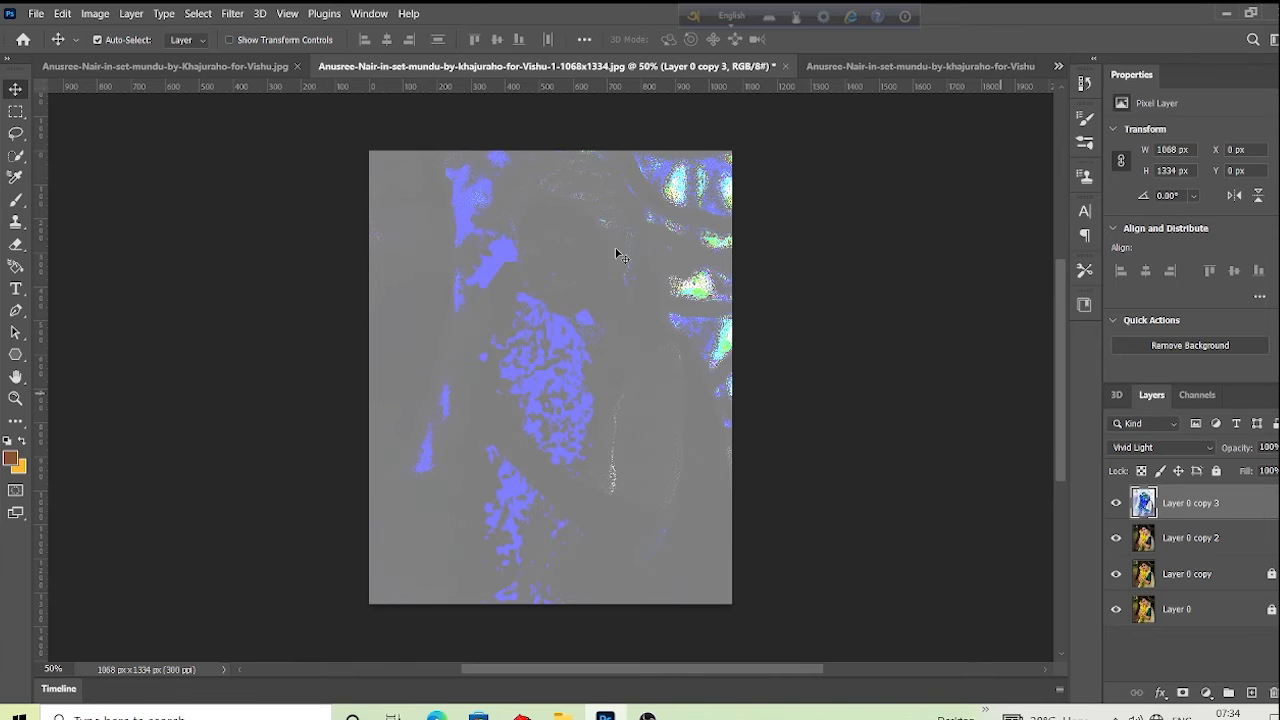
click(231, 14)
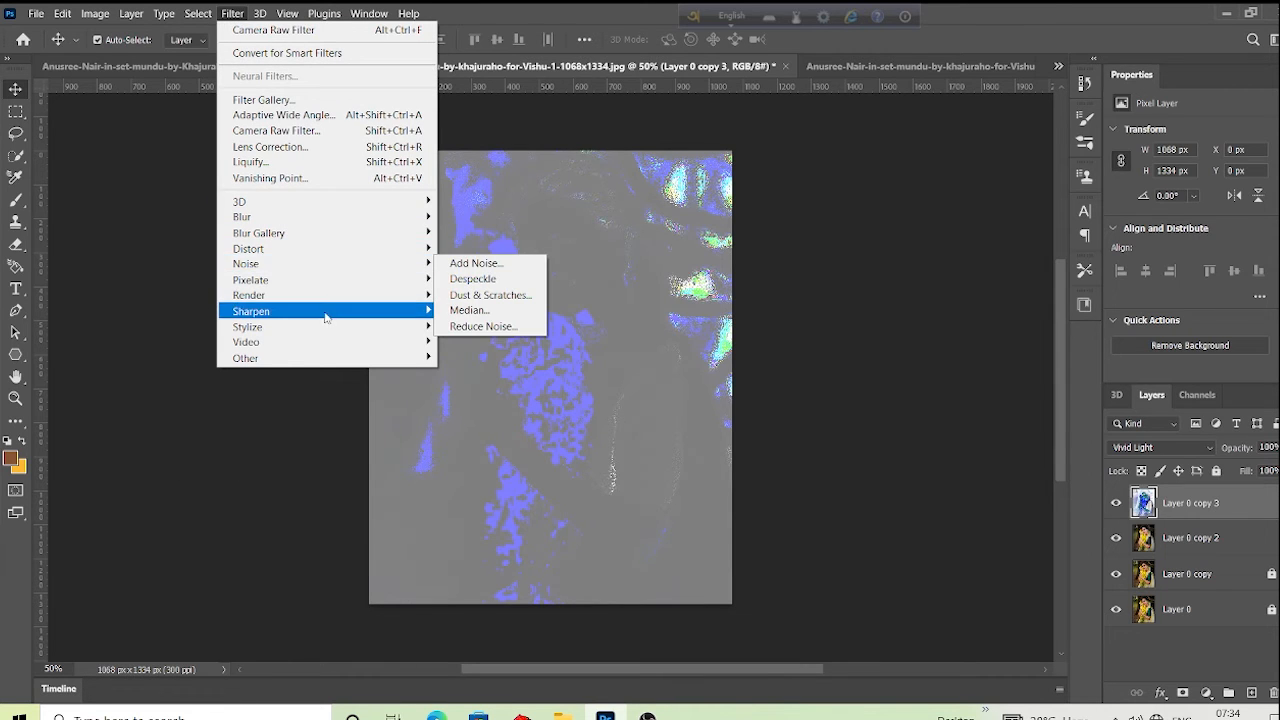
mouse_move(351, 216)
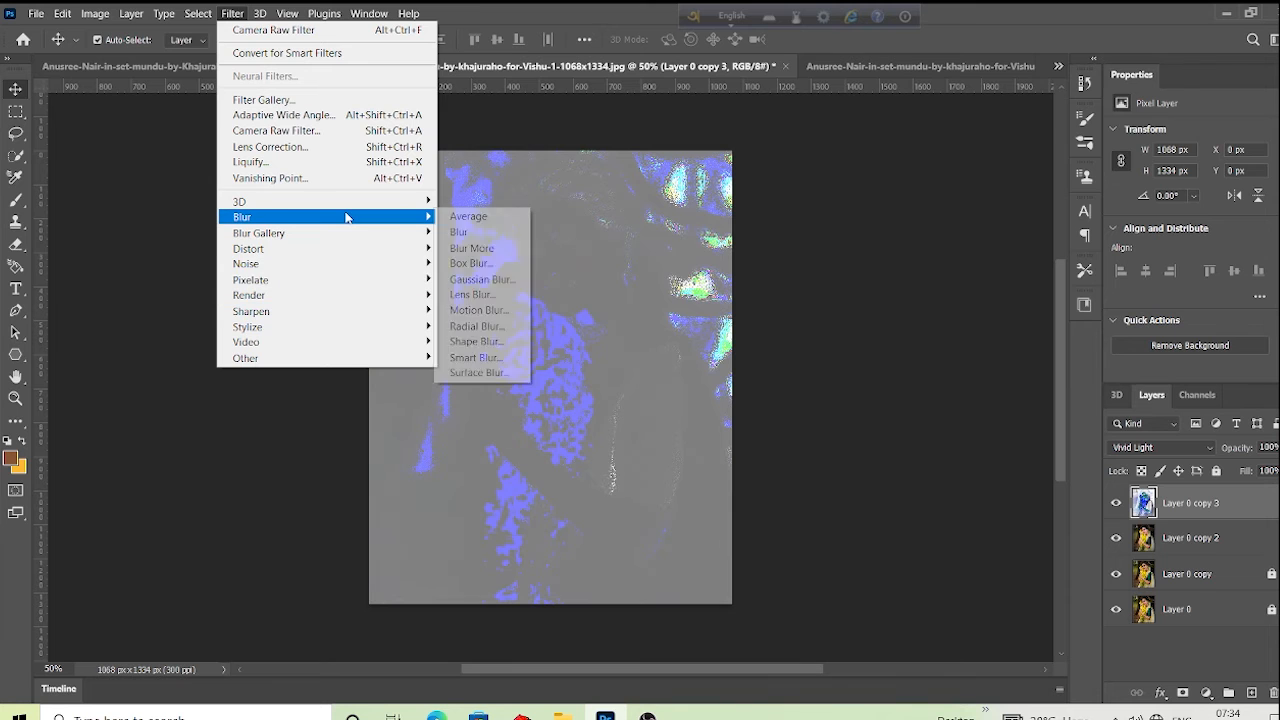
click(510, 283)
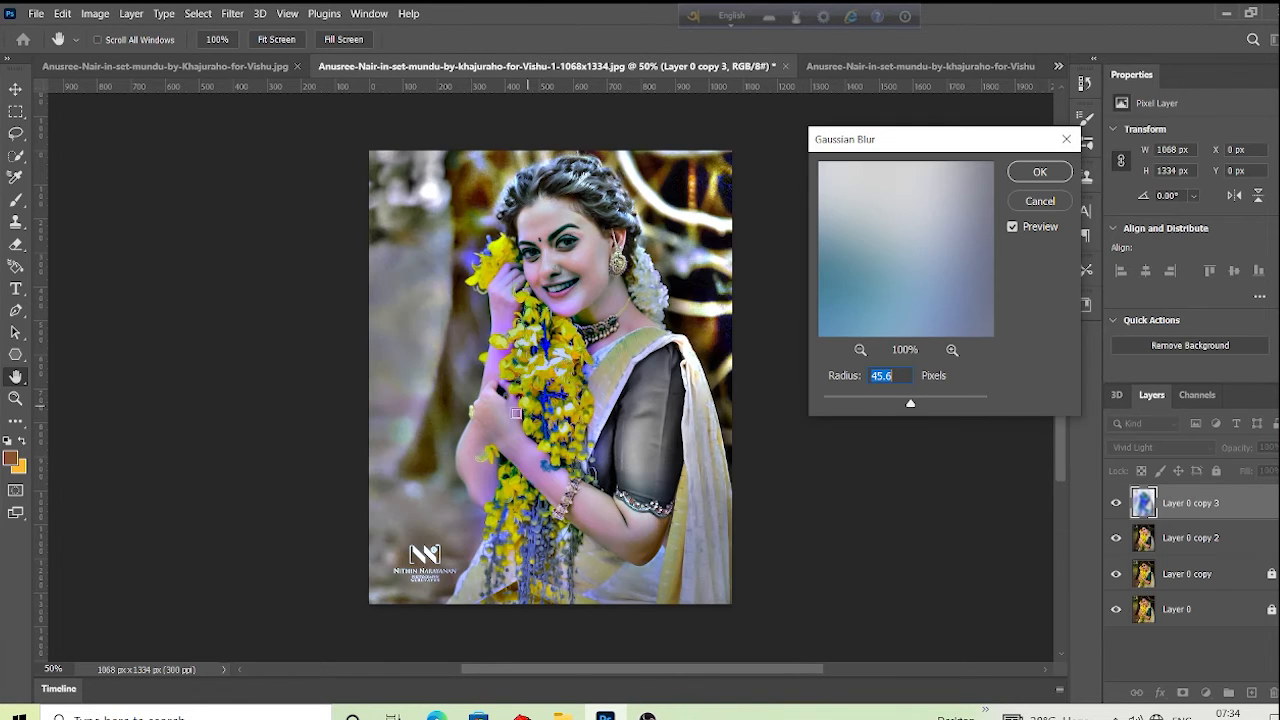
mouse_move(908, 403)
mouse_down()
mouse_move(878, 397)
mouse_move(945, 406)
mouse_move(924, 406)
mouse_up()
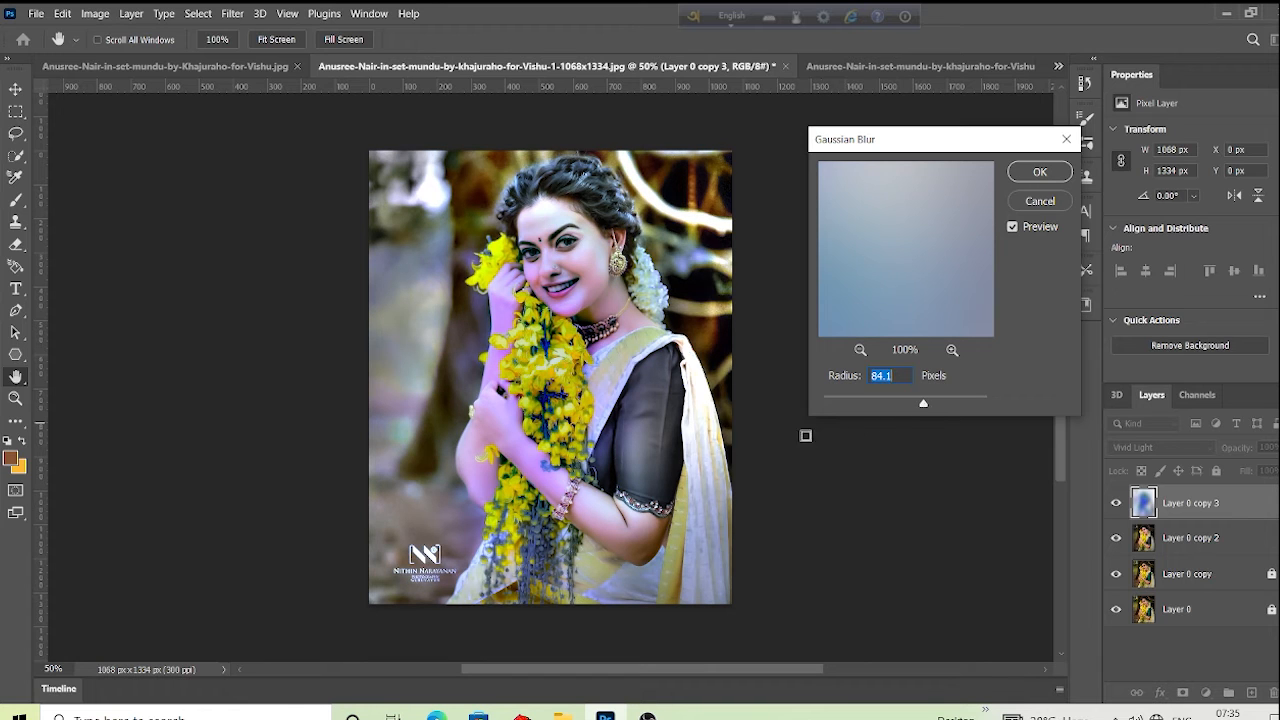
click(1041, 174)
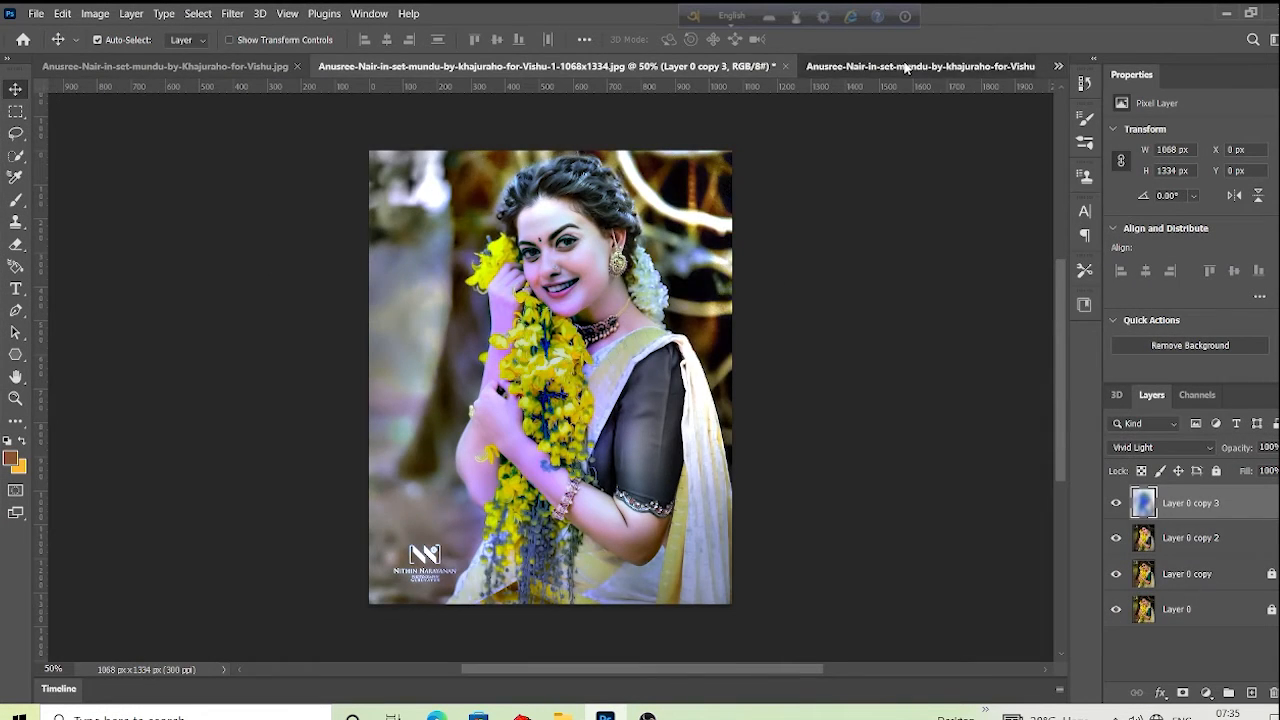
- Switch to the 1068x1335 portrait, duplicate Layer 0 copy and set the duplicate's blend mode to Vivid Light
click(906, 68)
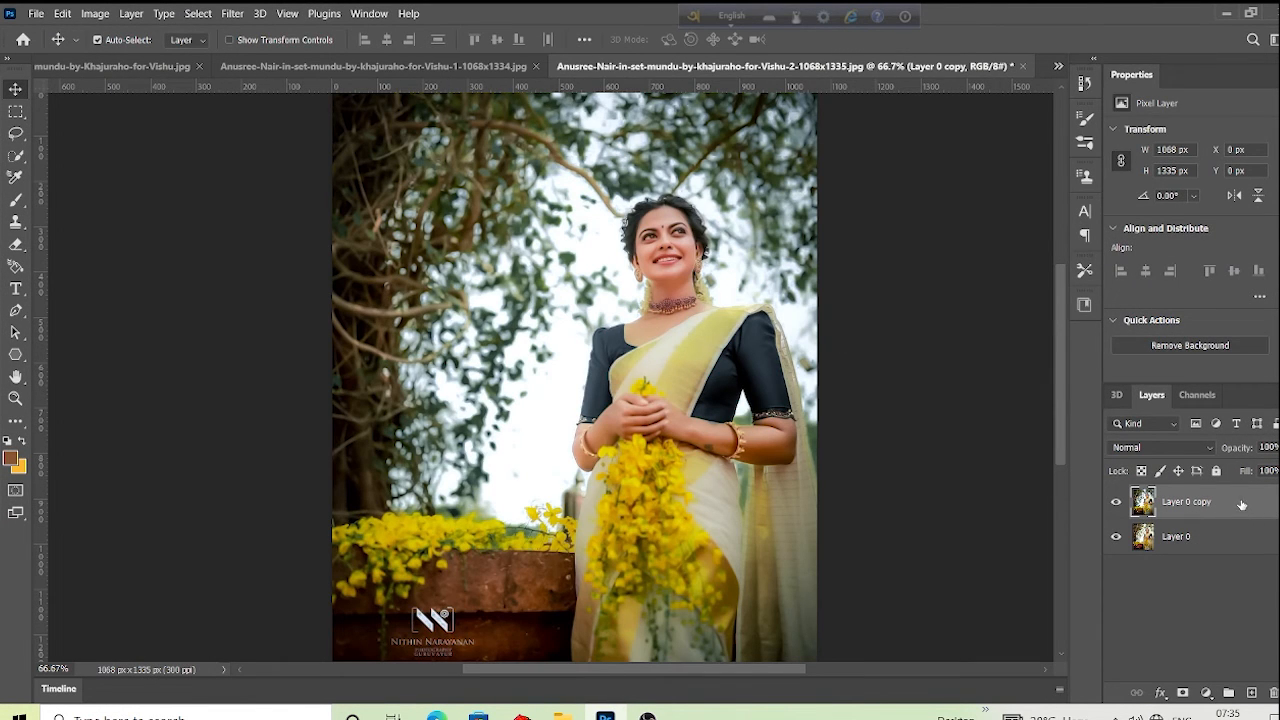
drag(1241, 504, 1251, 693)
click(1165, 446)
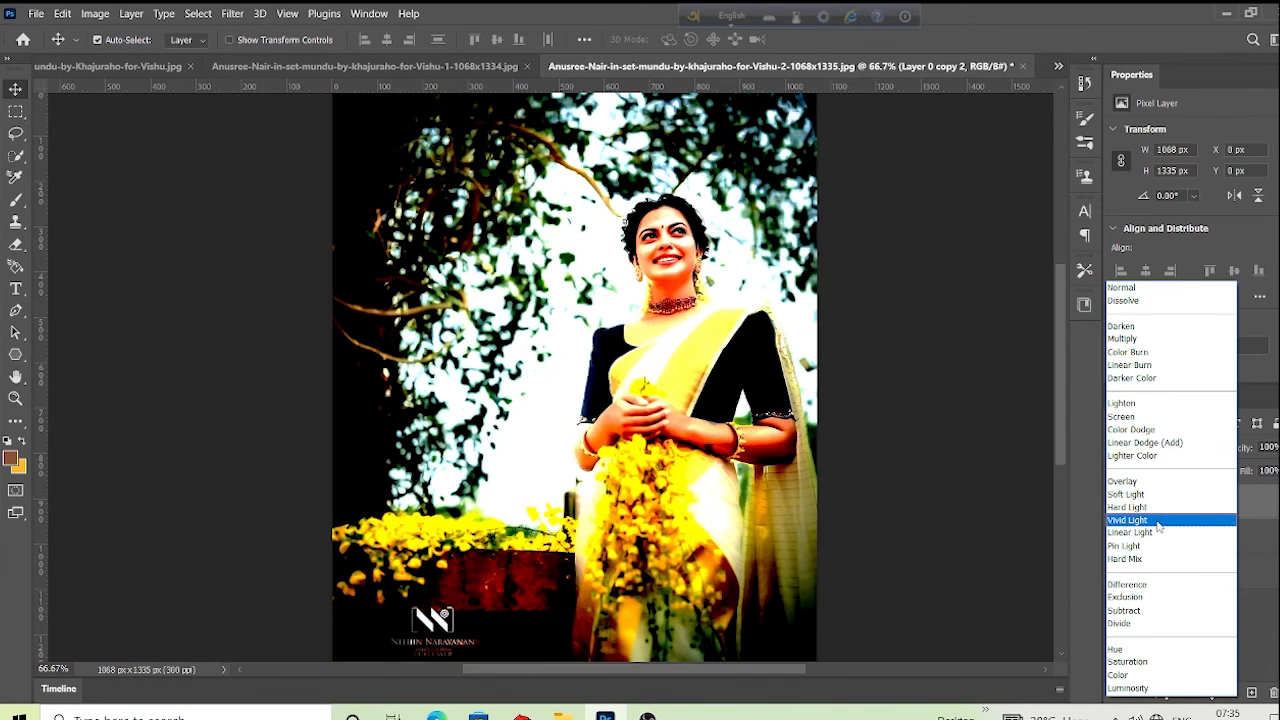
click(1158, 526)
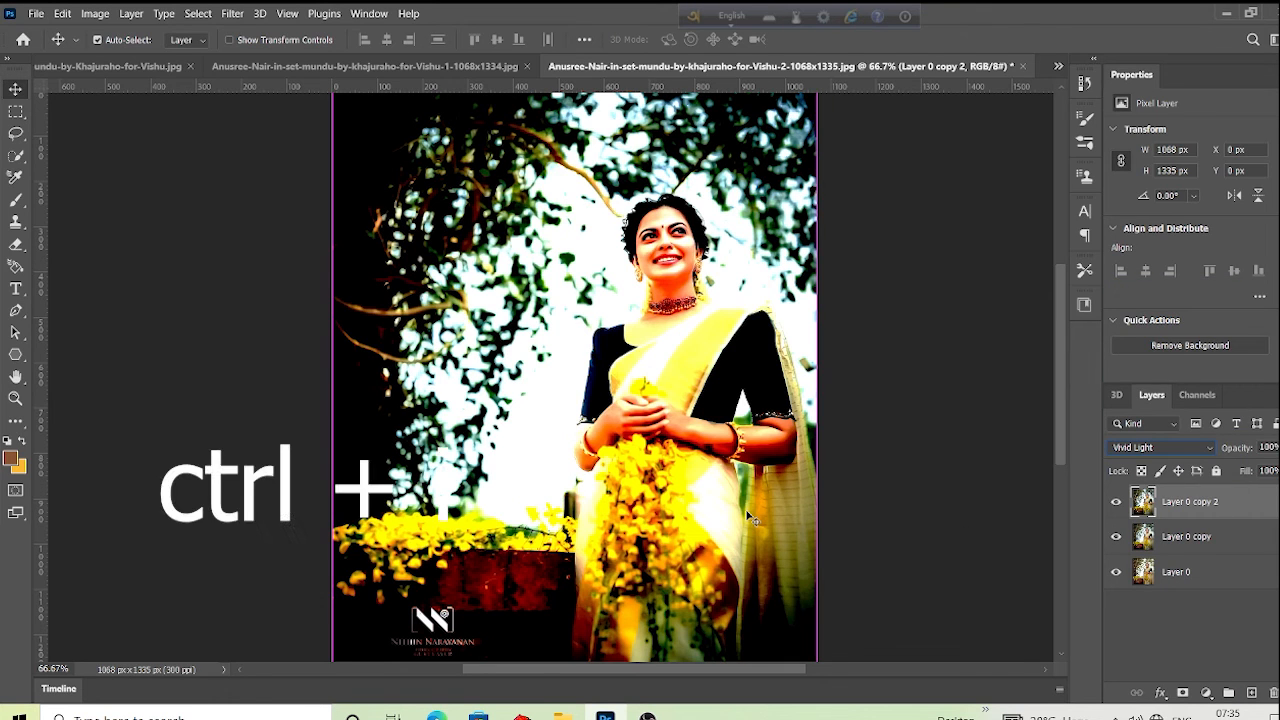
- Invert Layer 0 copy 2 and apply a Gaussian Blur with a radius of 61.1 pixels to it
key(ctrl+i)
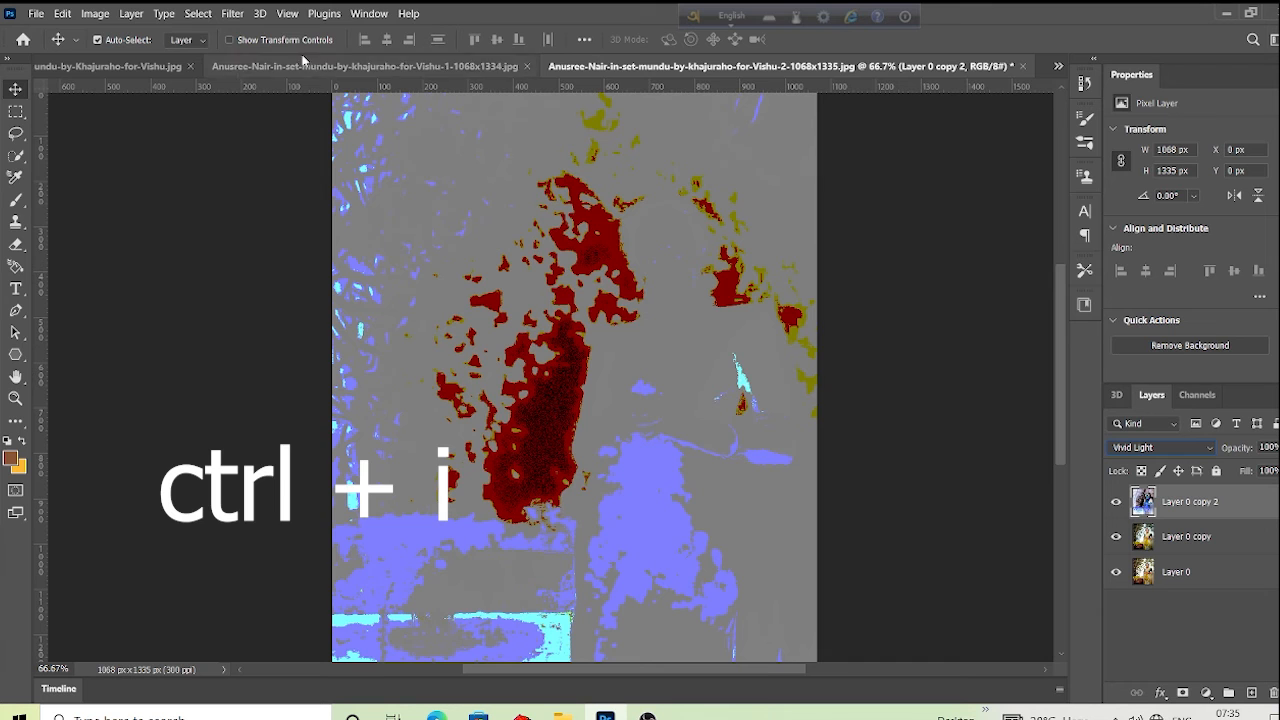
click(232, 13)
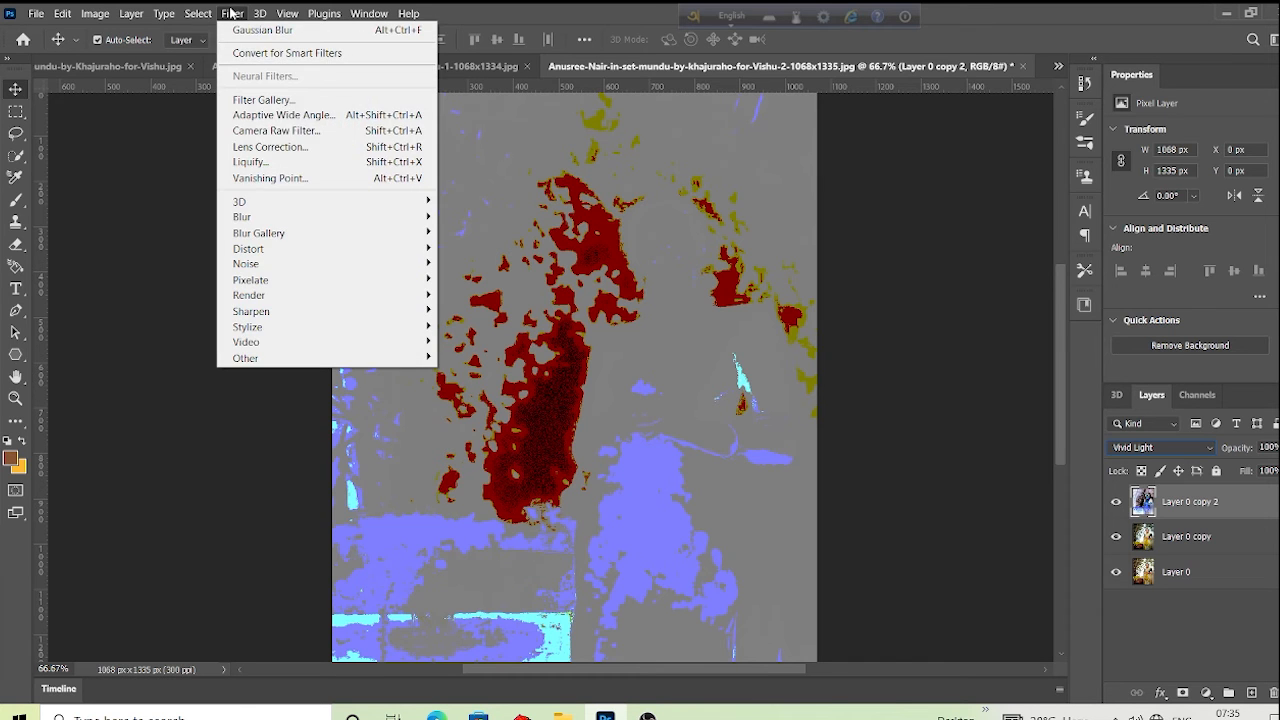
mouse_move(249, 219)
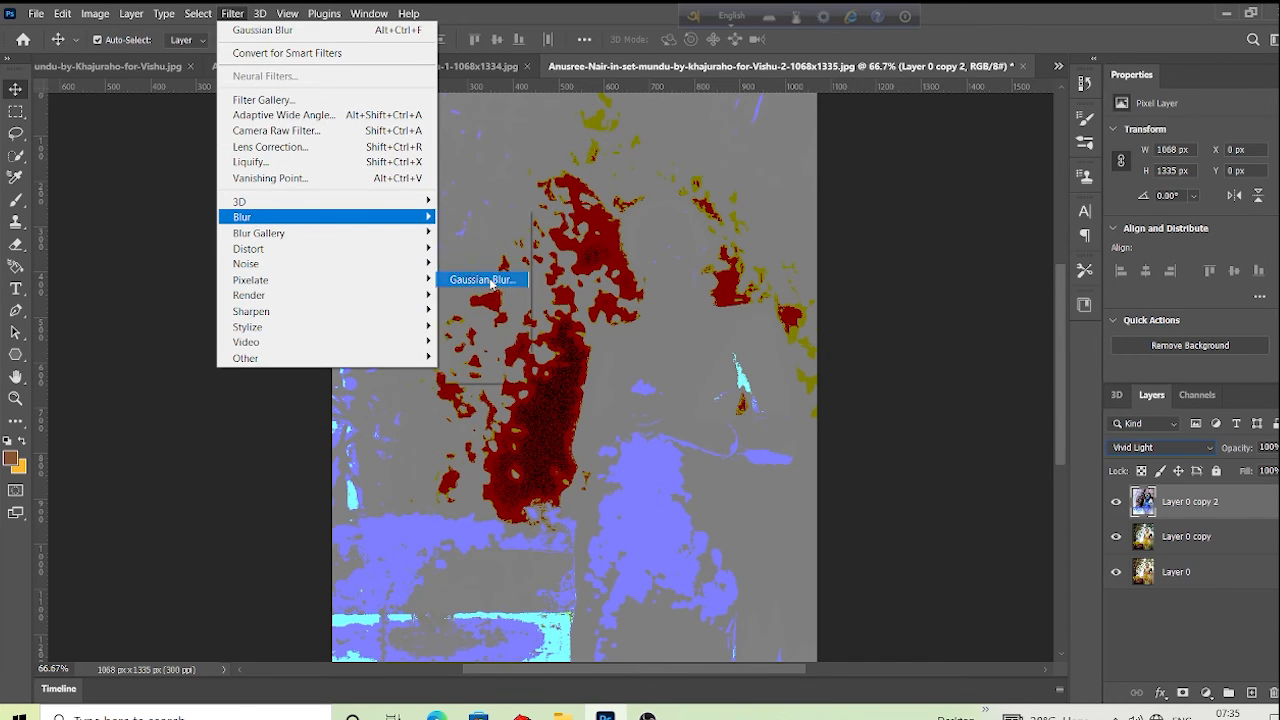
click(485, 279)
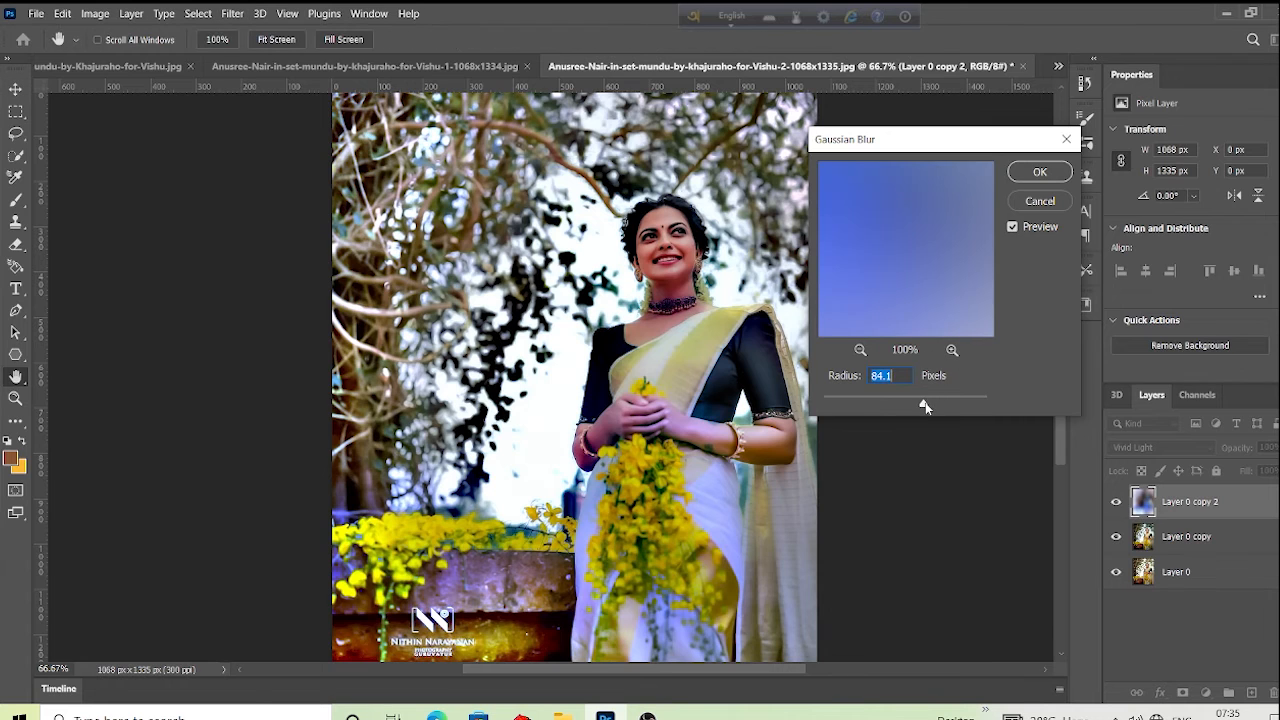
mouse_move(925, 402)
mouse_down()
mouse_move(958, 404)
mouse_move(904, 405)
mouse_move(917, 406)
mouse_up()
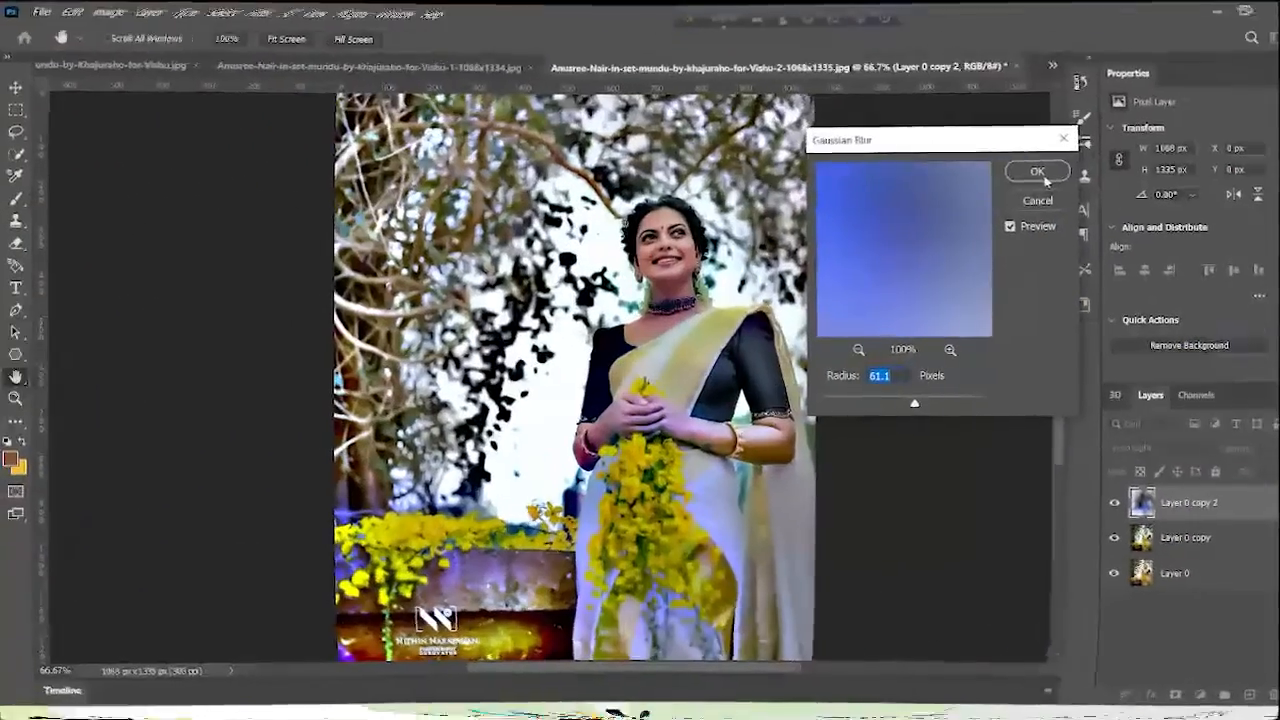
click(1040, 172)
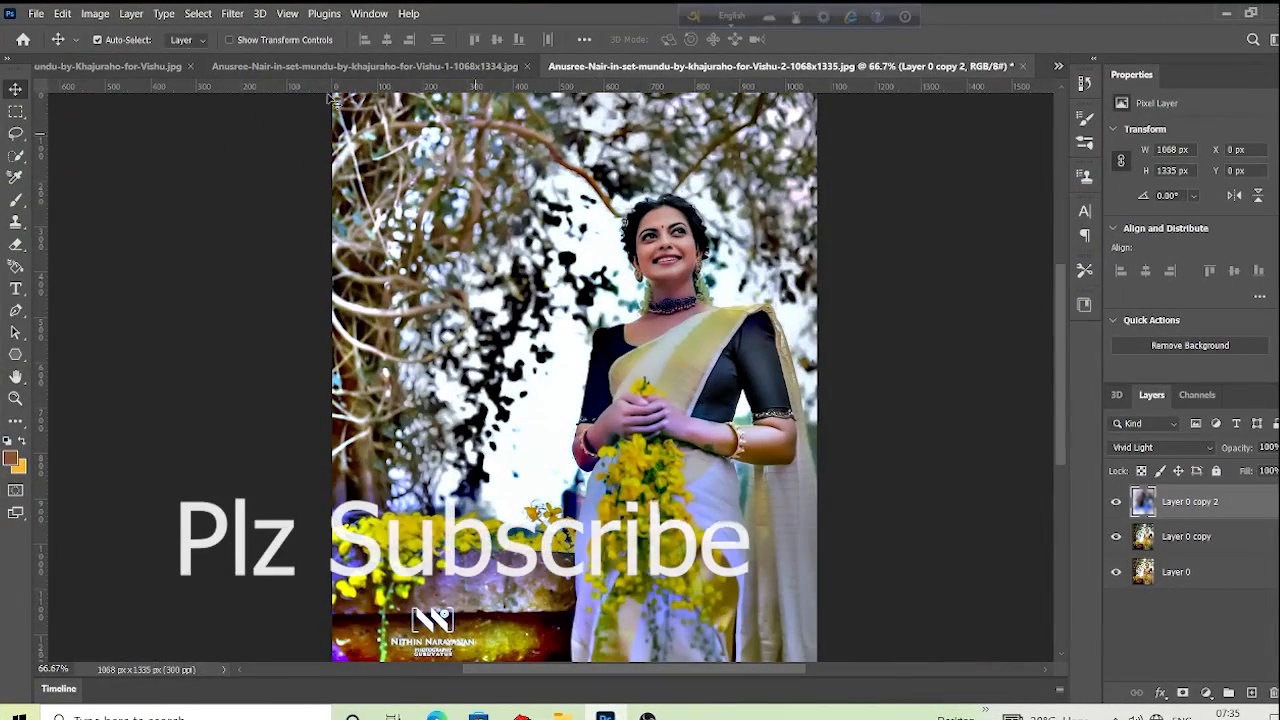
- Switch to the 1068x1334 portrait and compare its effects by toggling the visibility of Layer 0 copy 3 and Layer 0 copy 2
click(240, 67)
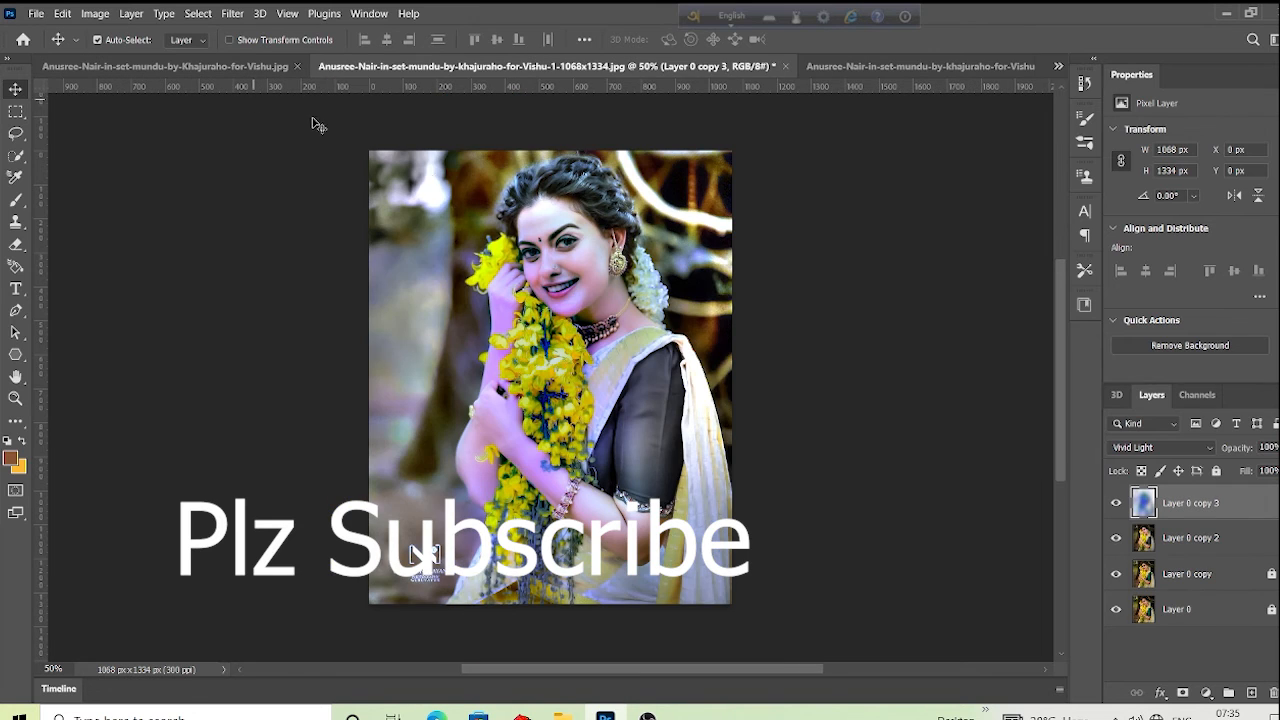
click(1116, 506)
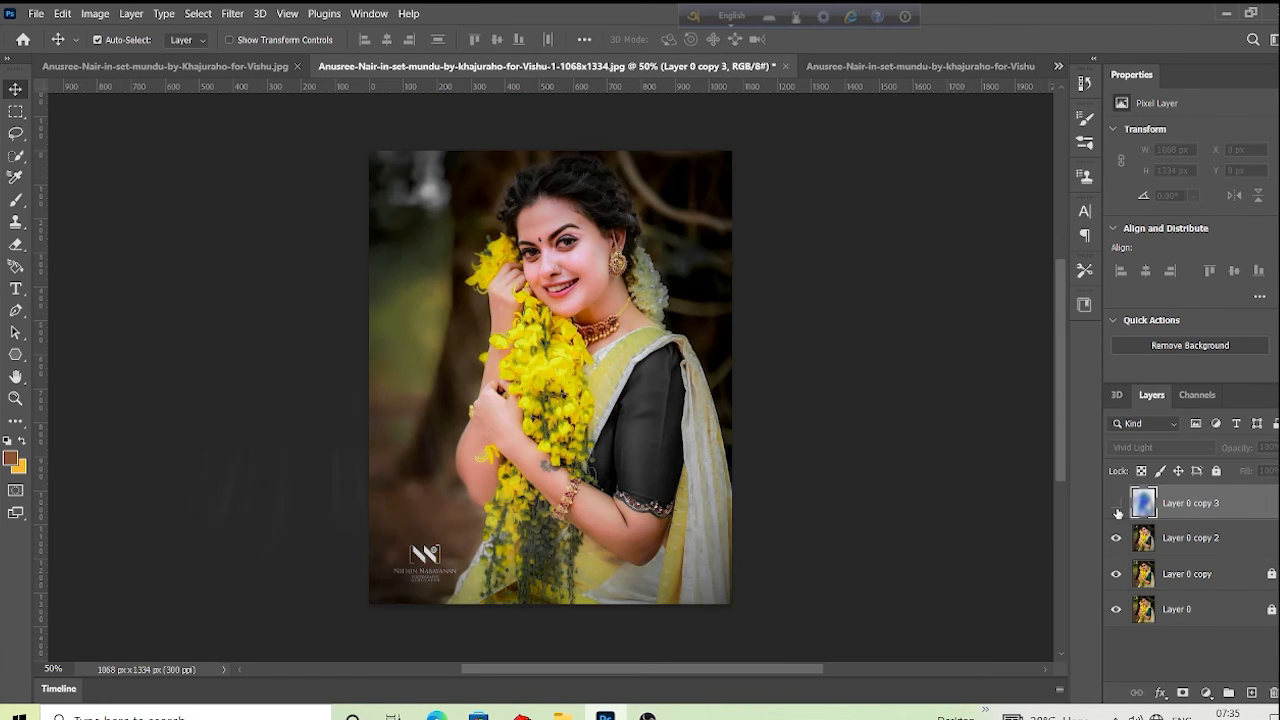
click(1117, 539)
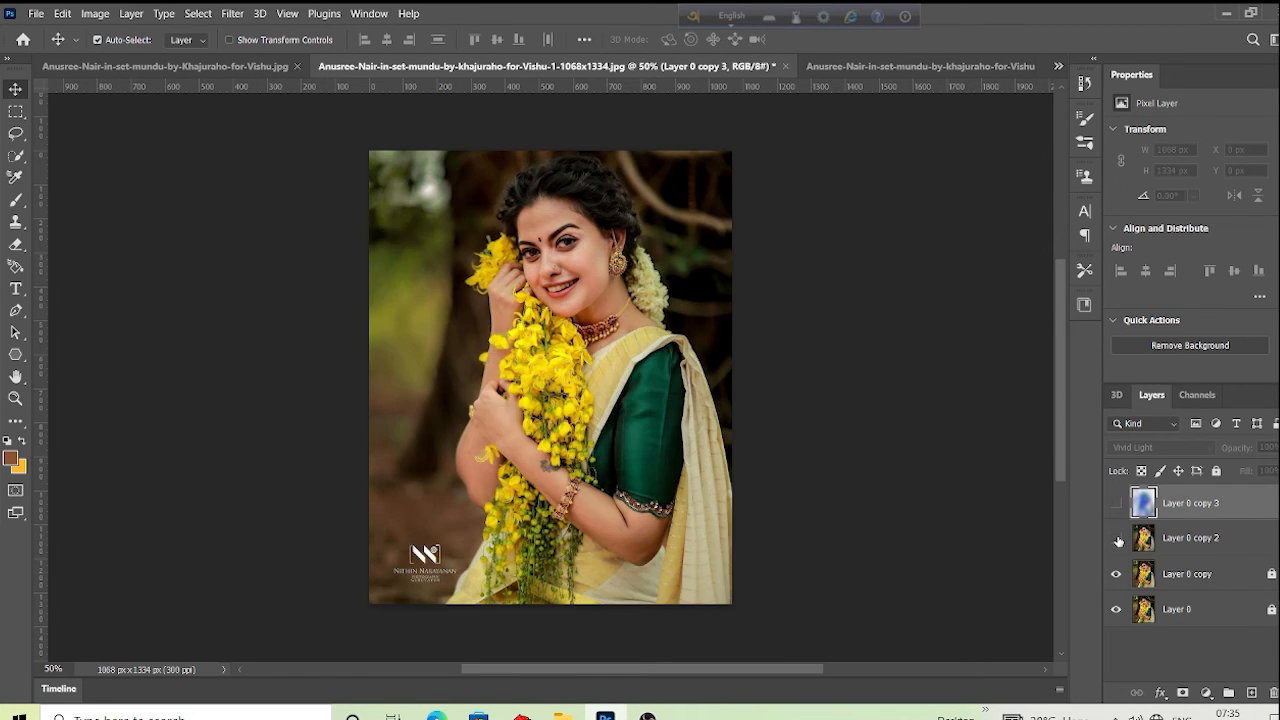
click(1117, 503)
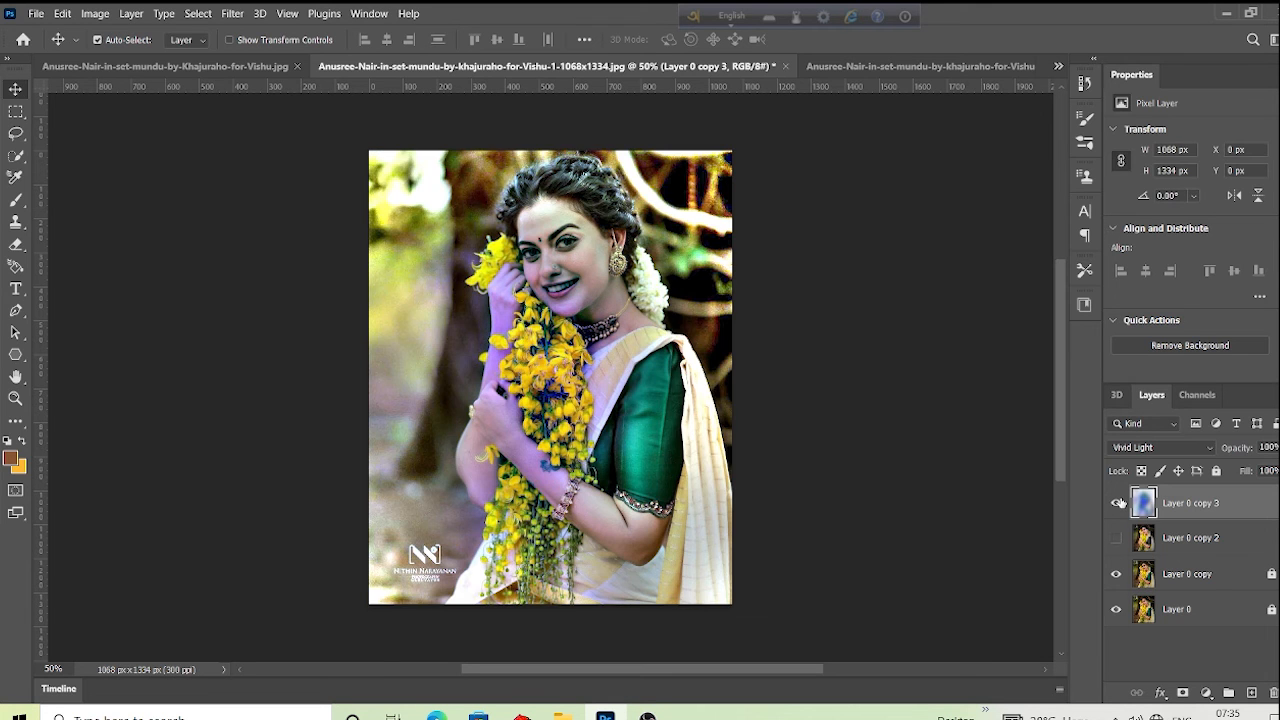
click(1119, 503)
click(1117, 539)
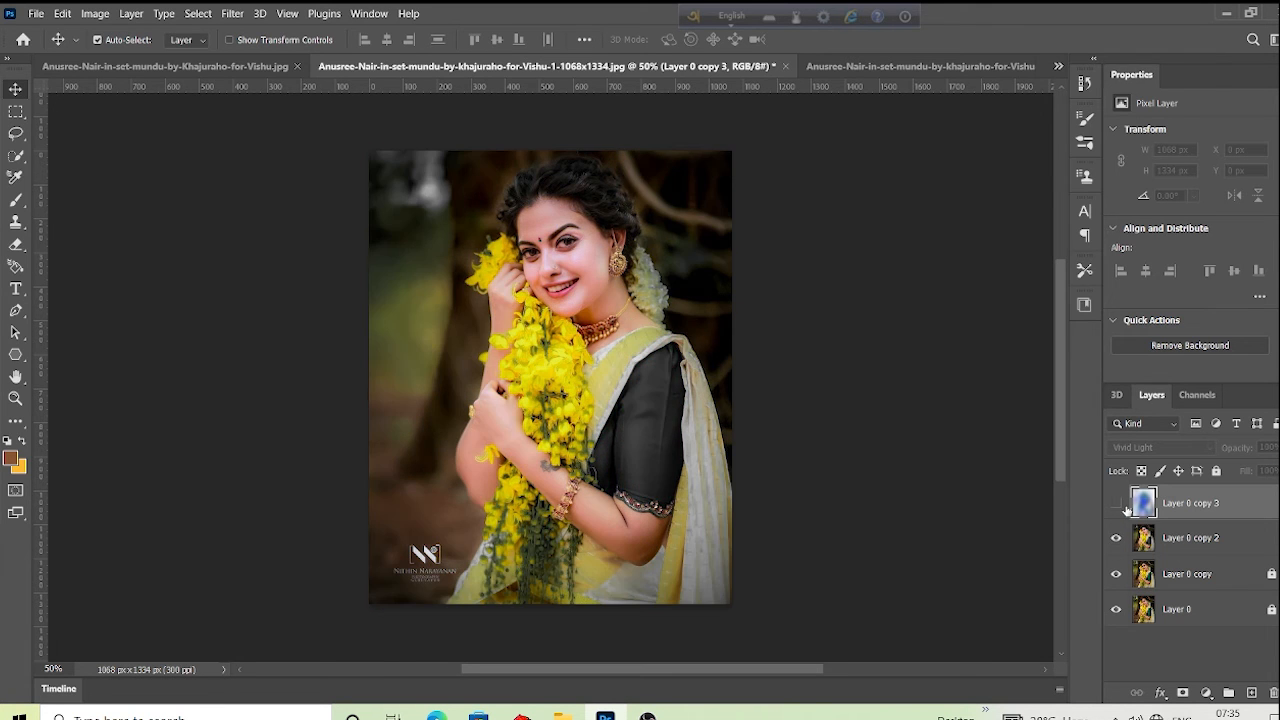
click(1117, 503)
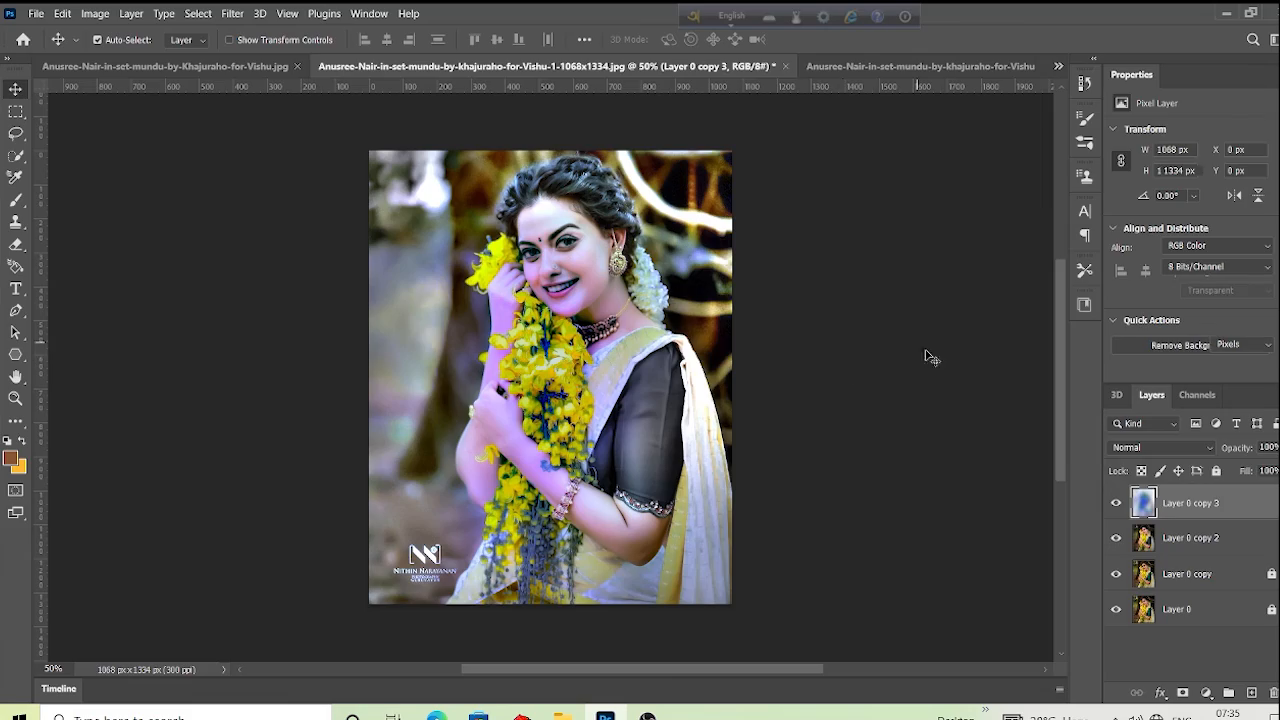
click(910, 350)
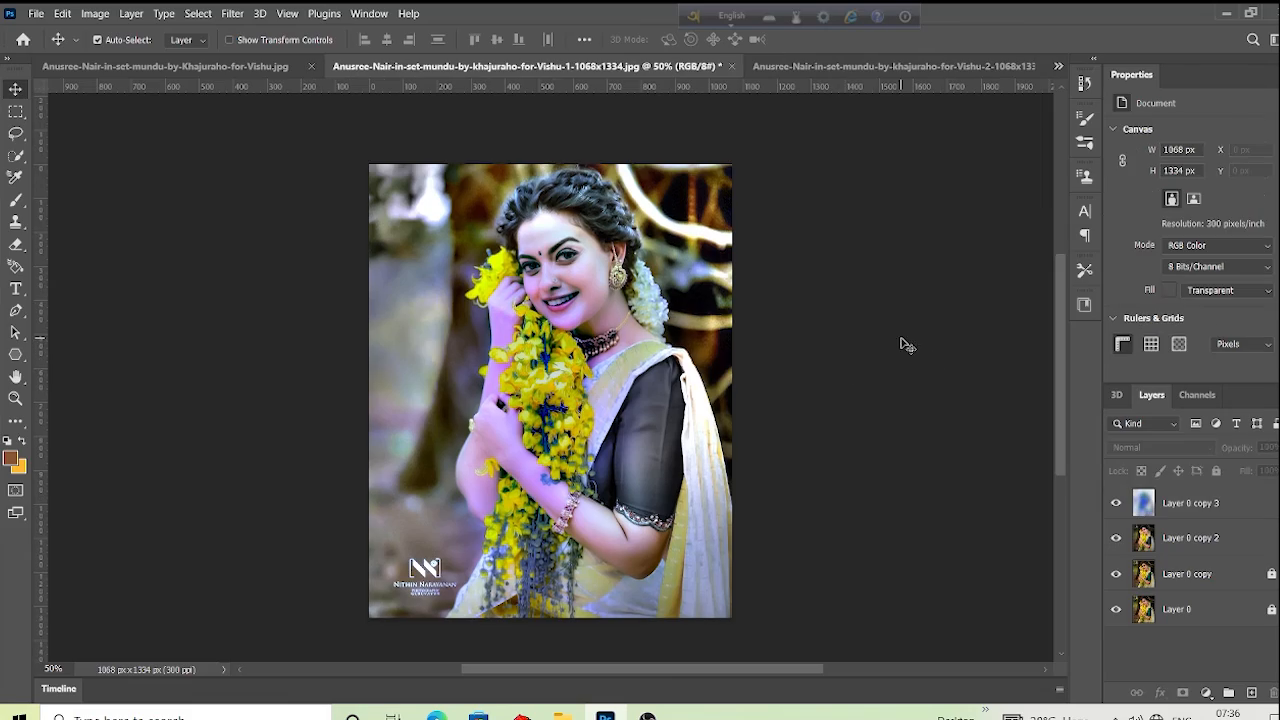
- Switch to the 732x1263 portrait, unlock its Background layer and duplicate the resulting Layer 0
click(160, 66)
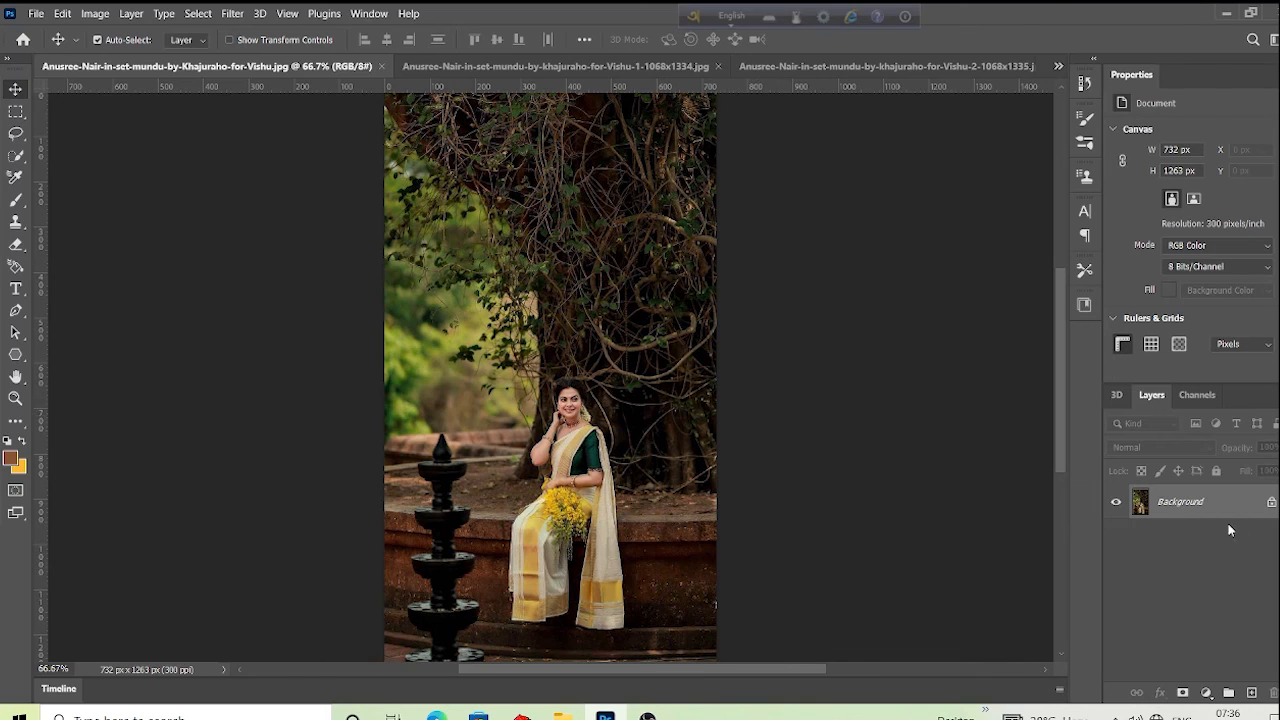
click(1271, 503)
drag(1249, 513, 1253, 692)
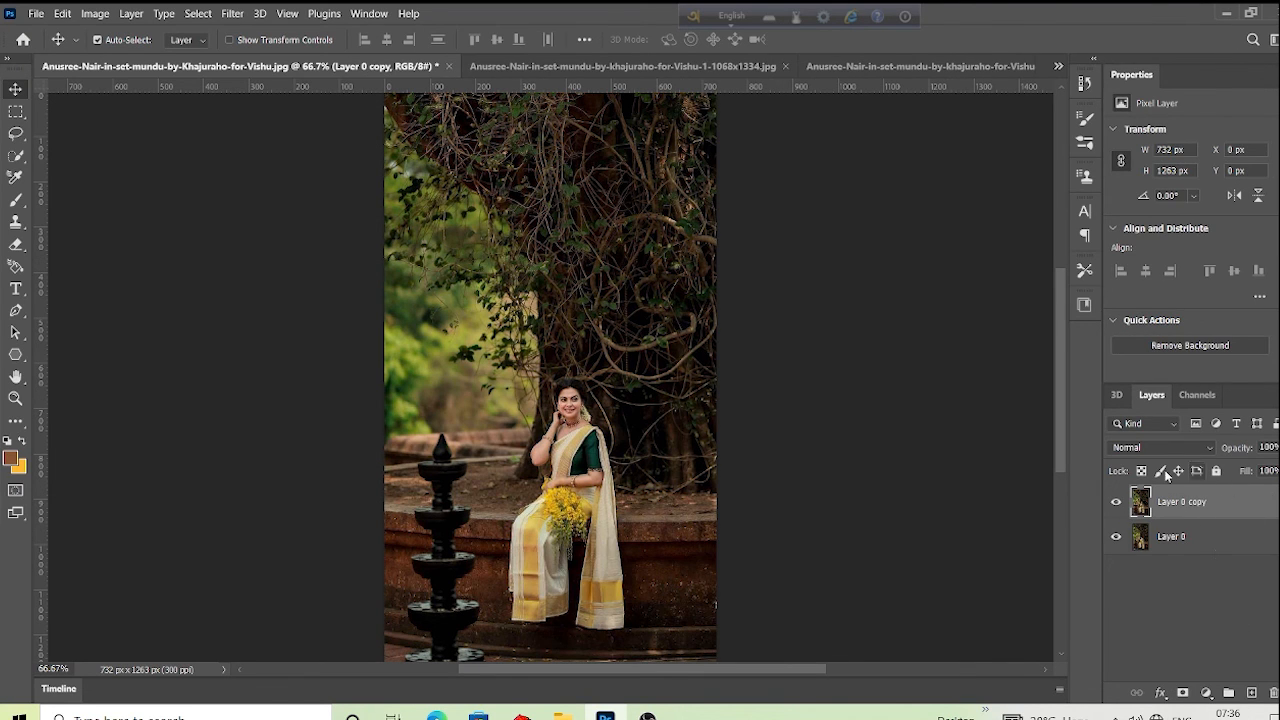
- Apply the Camera Raw user preset "black colour effect" to Layer 0 copy
click(232, 14)
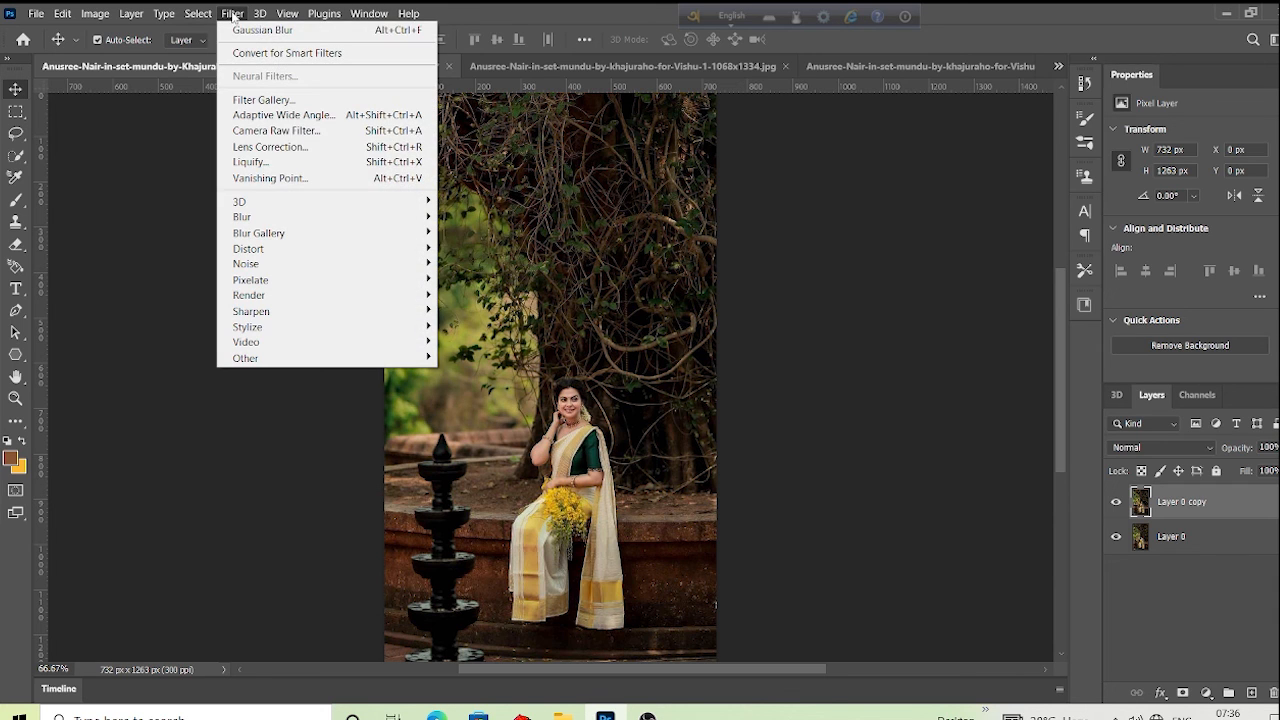
click(295, 131)
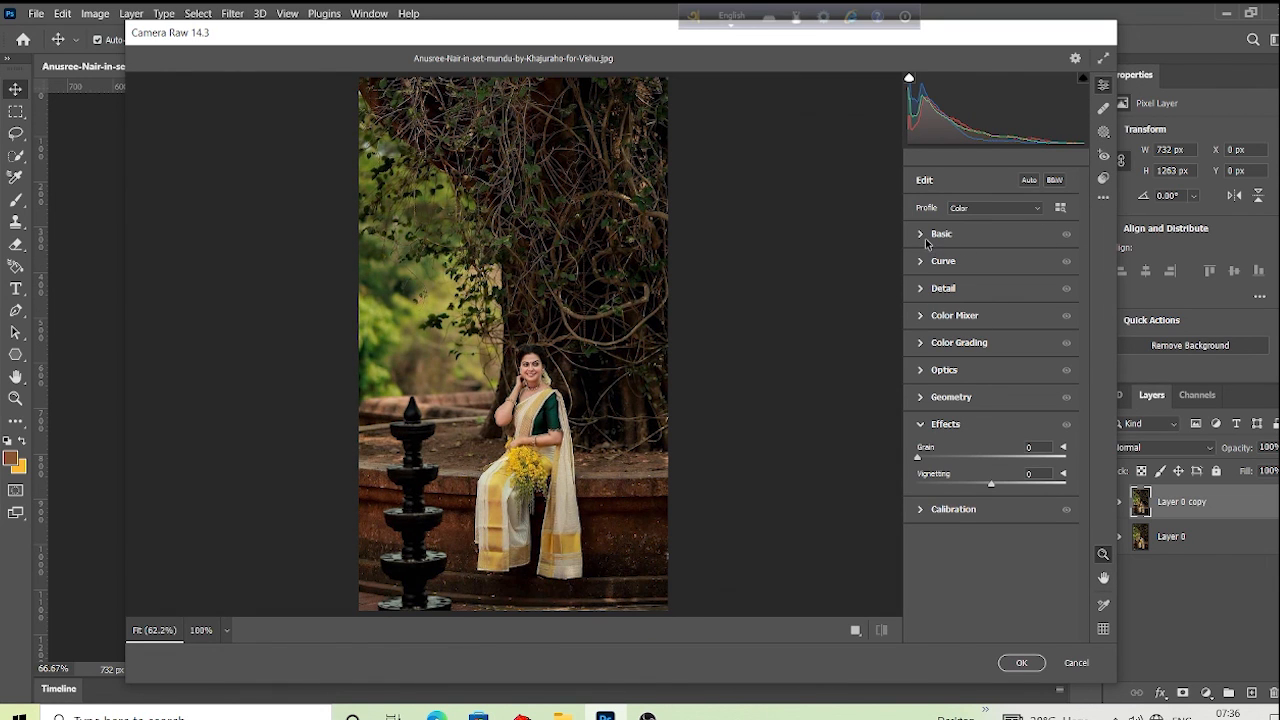
click(1104, 179)
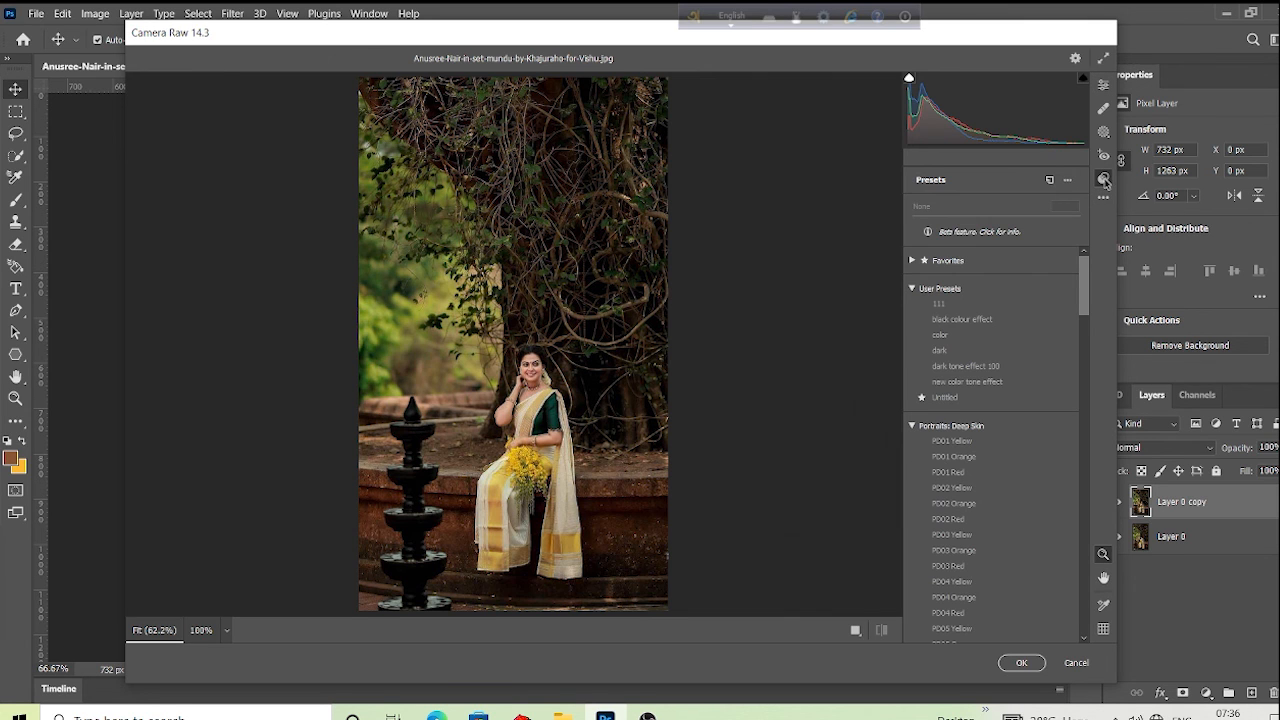
click(979, 321)
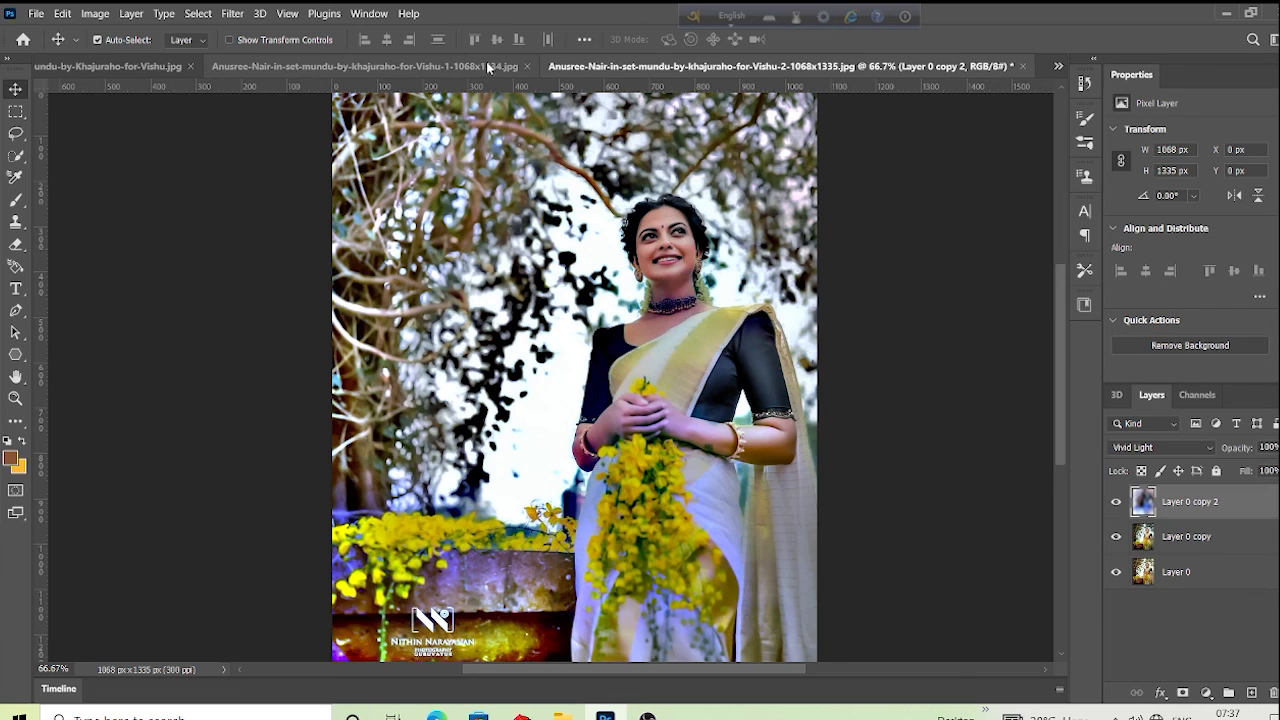
- Switch back to the 1068x1334 portrait to review its Vivid Light effect
click(486, 67)
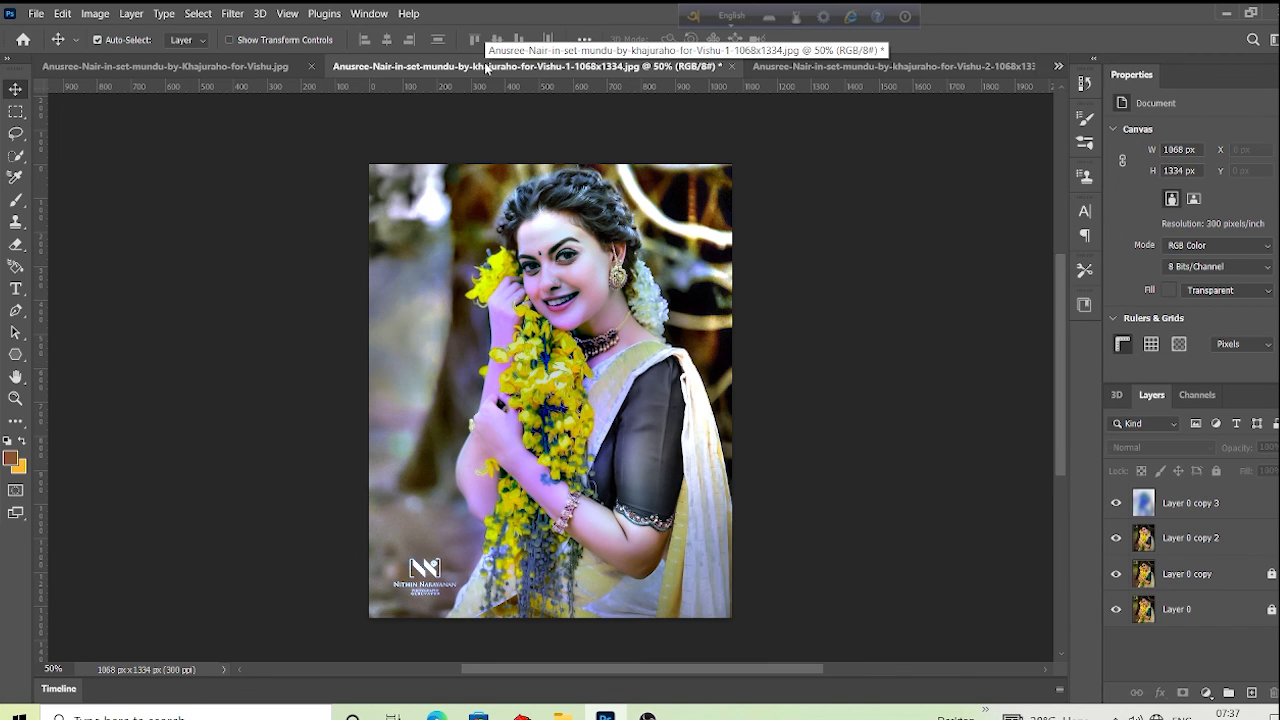